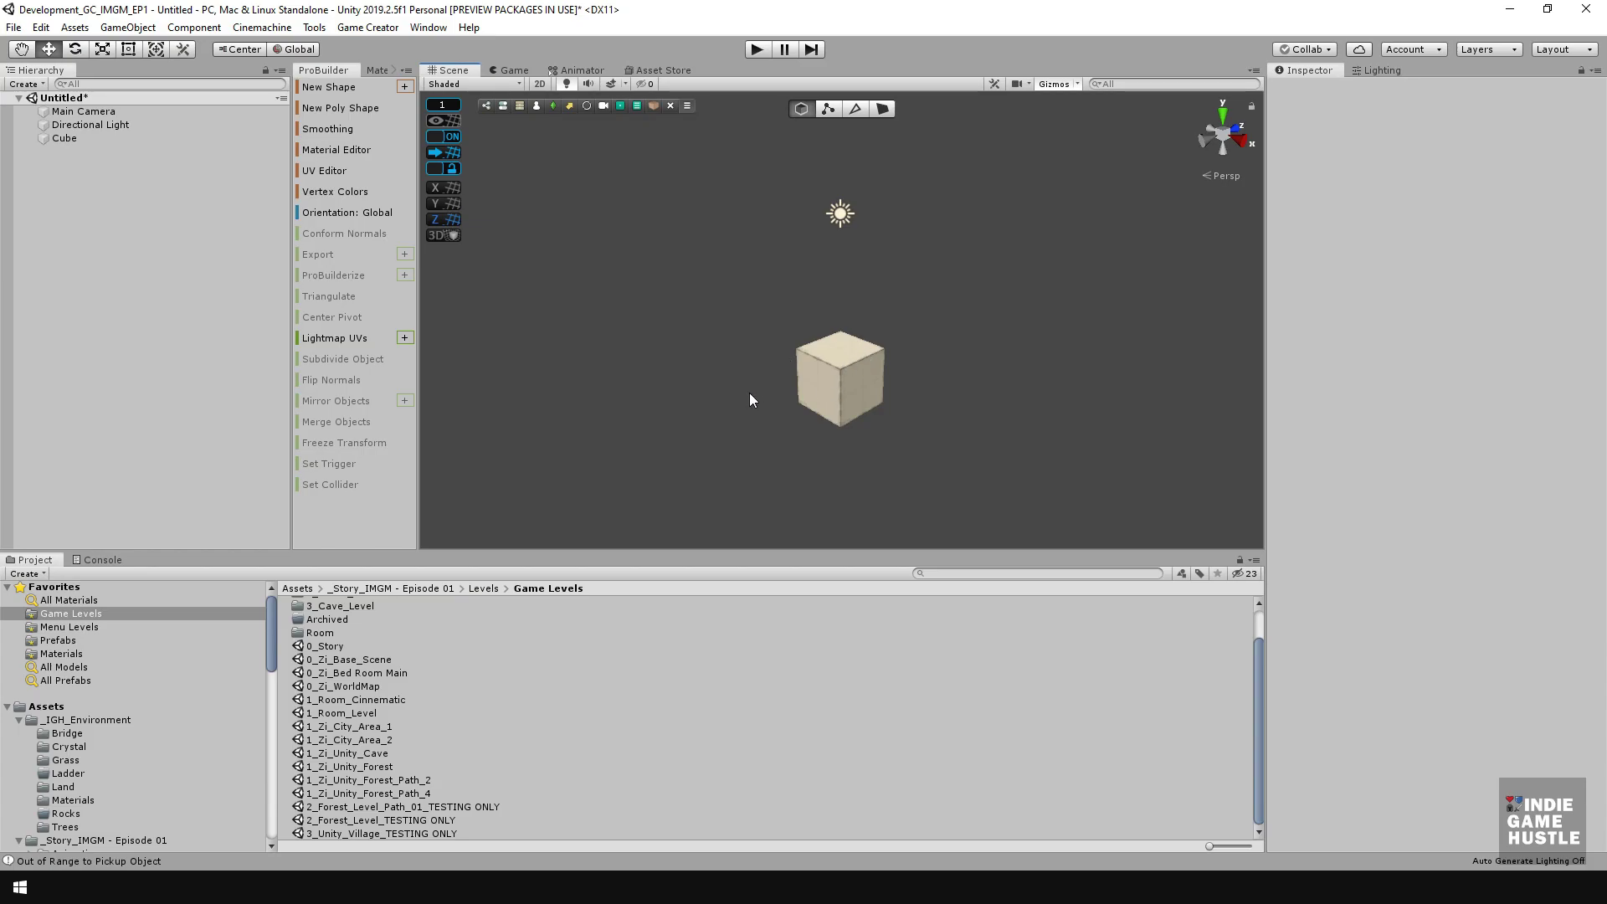
scroll(770, 377, down, 1)
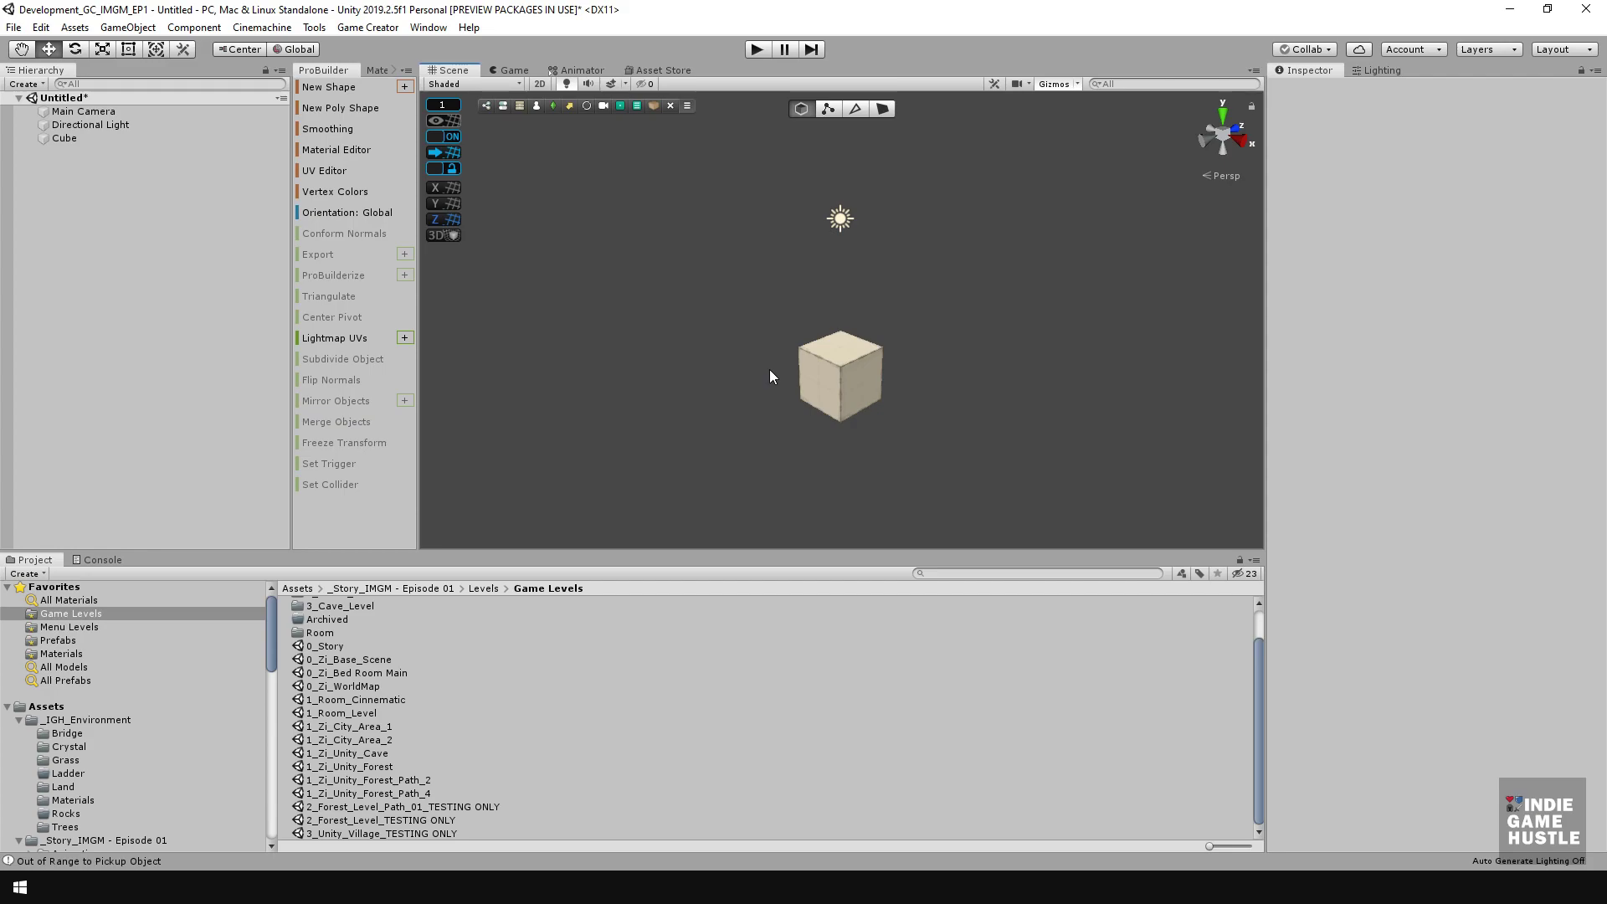
scroll(780, 360, down, 1)
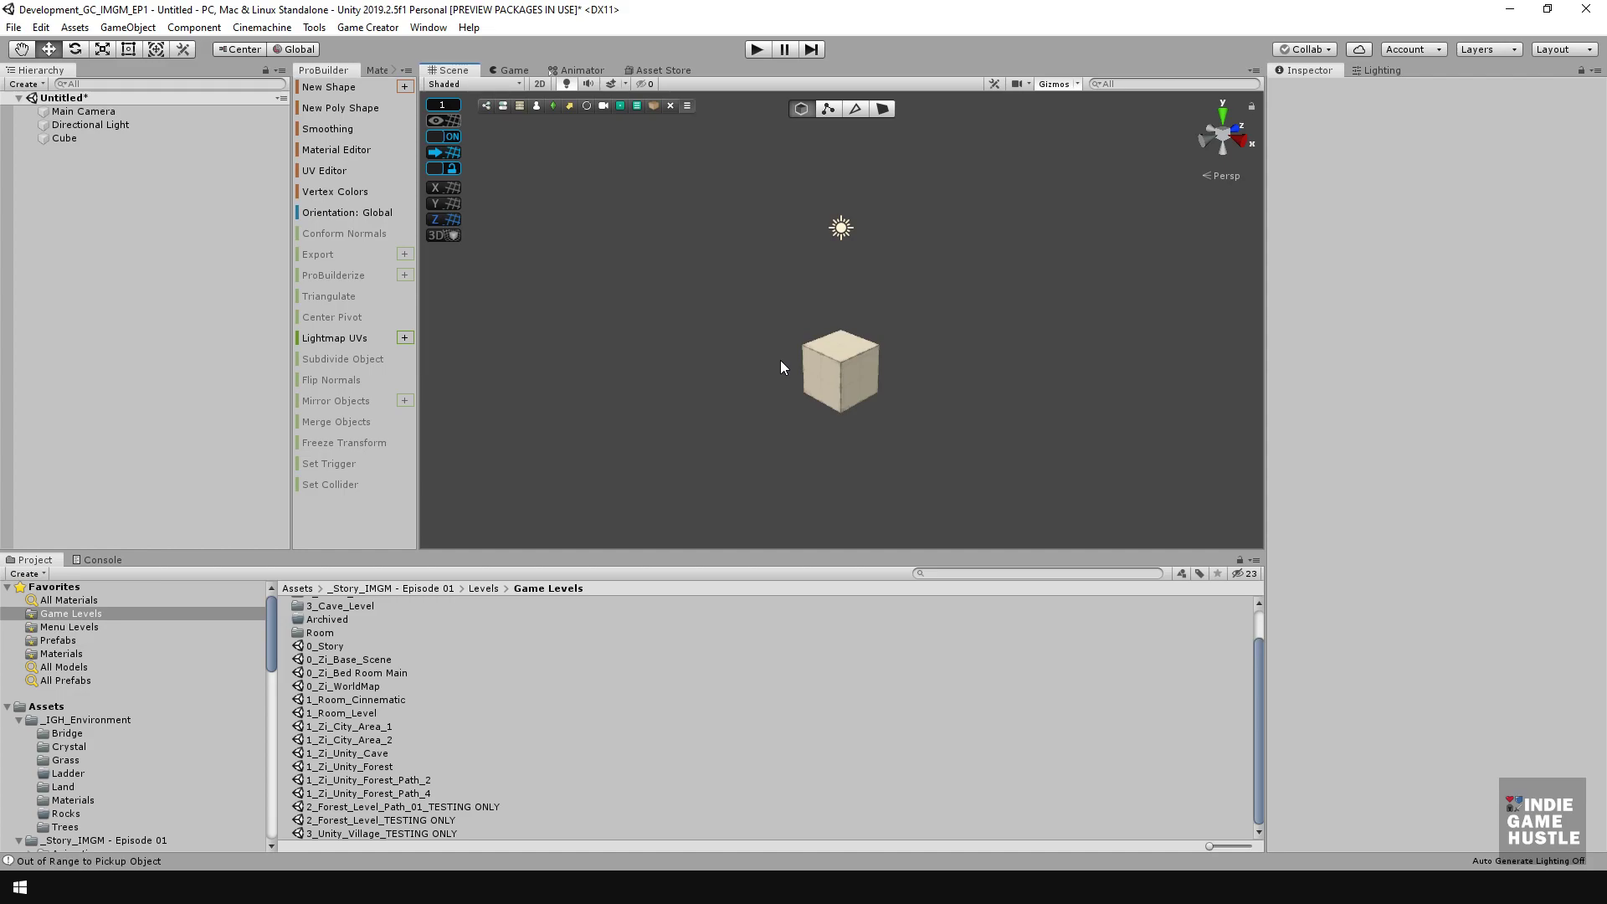
scroll(842, 343, down, 1)
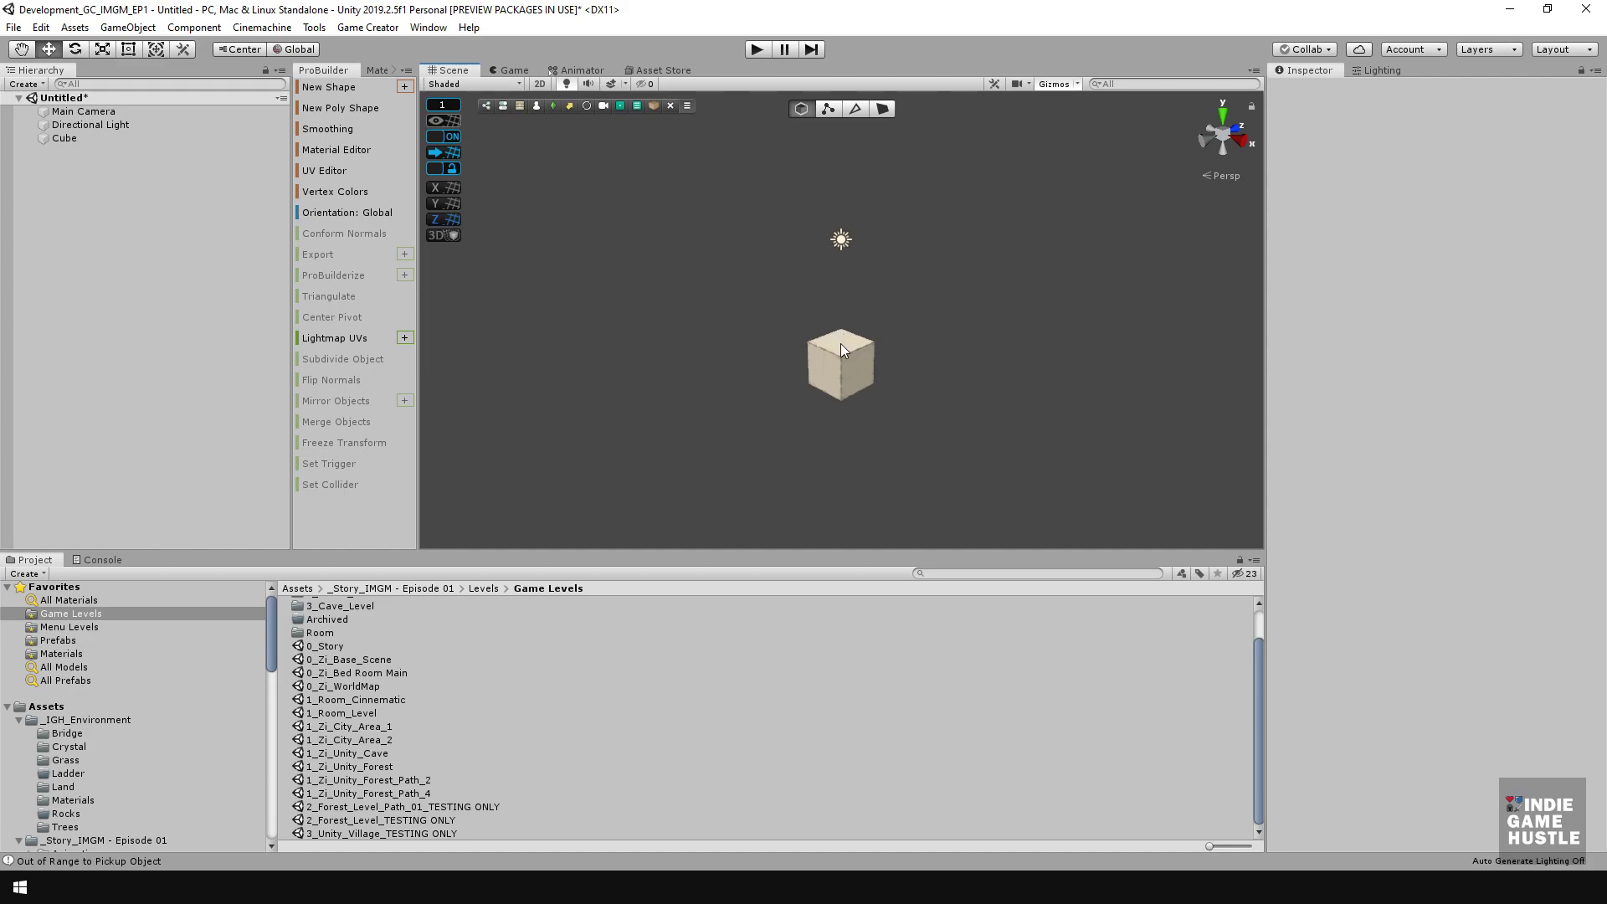
scroll(841, 344, up, 2)
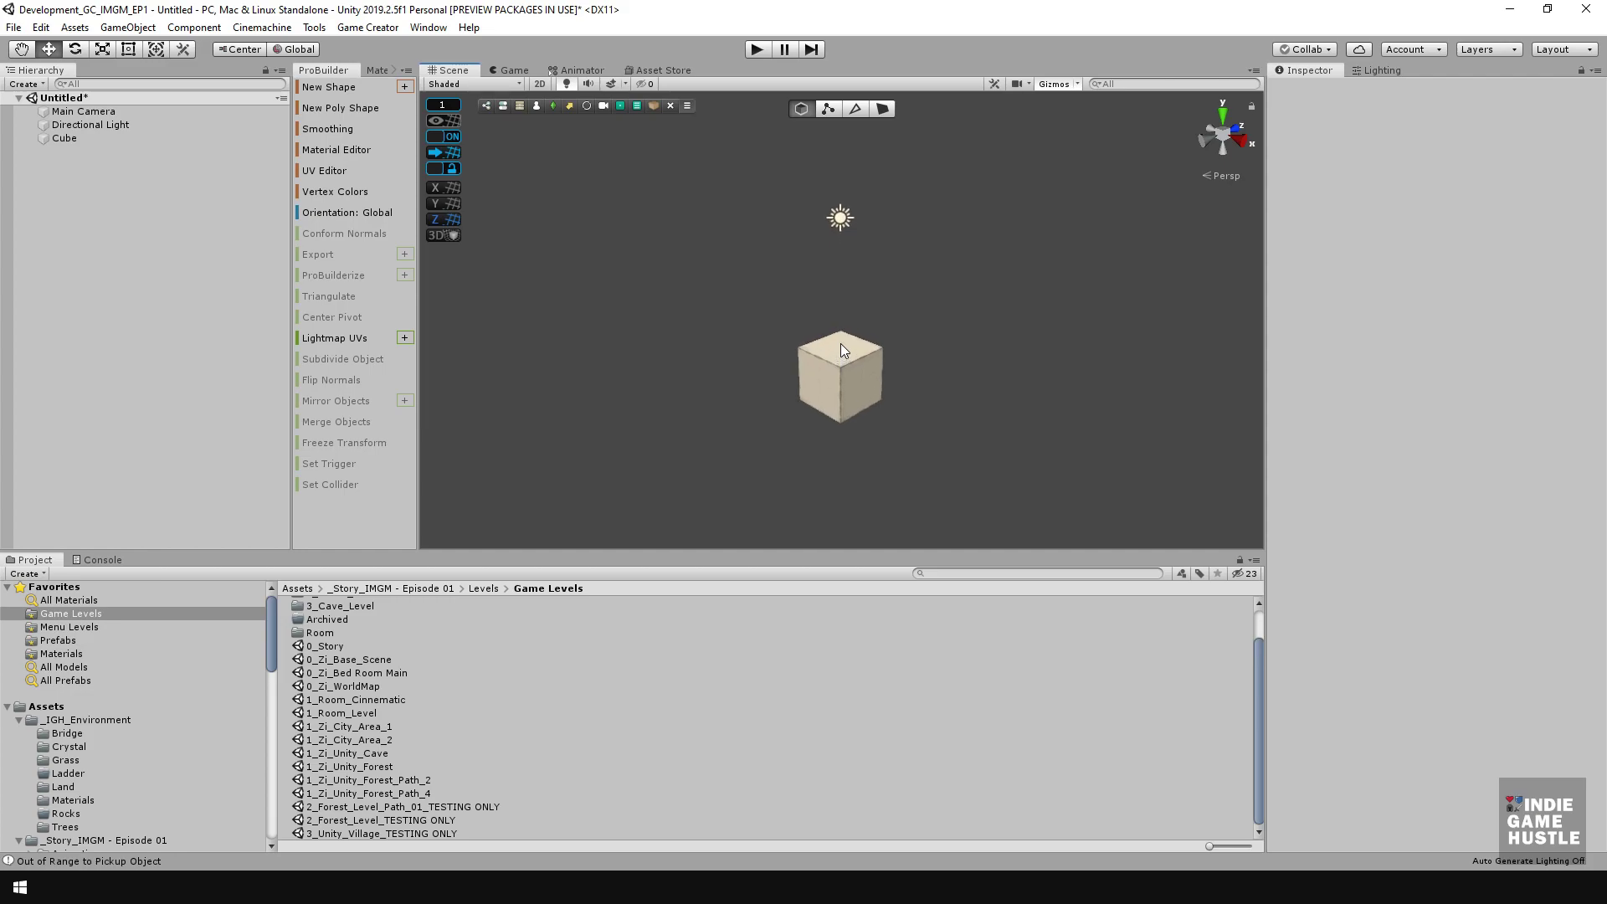
scroll(840, 350, down, 1)
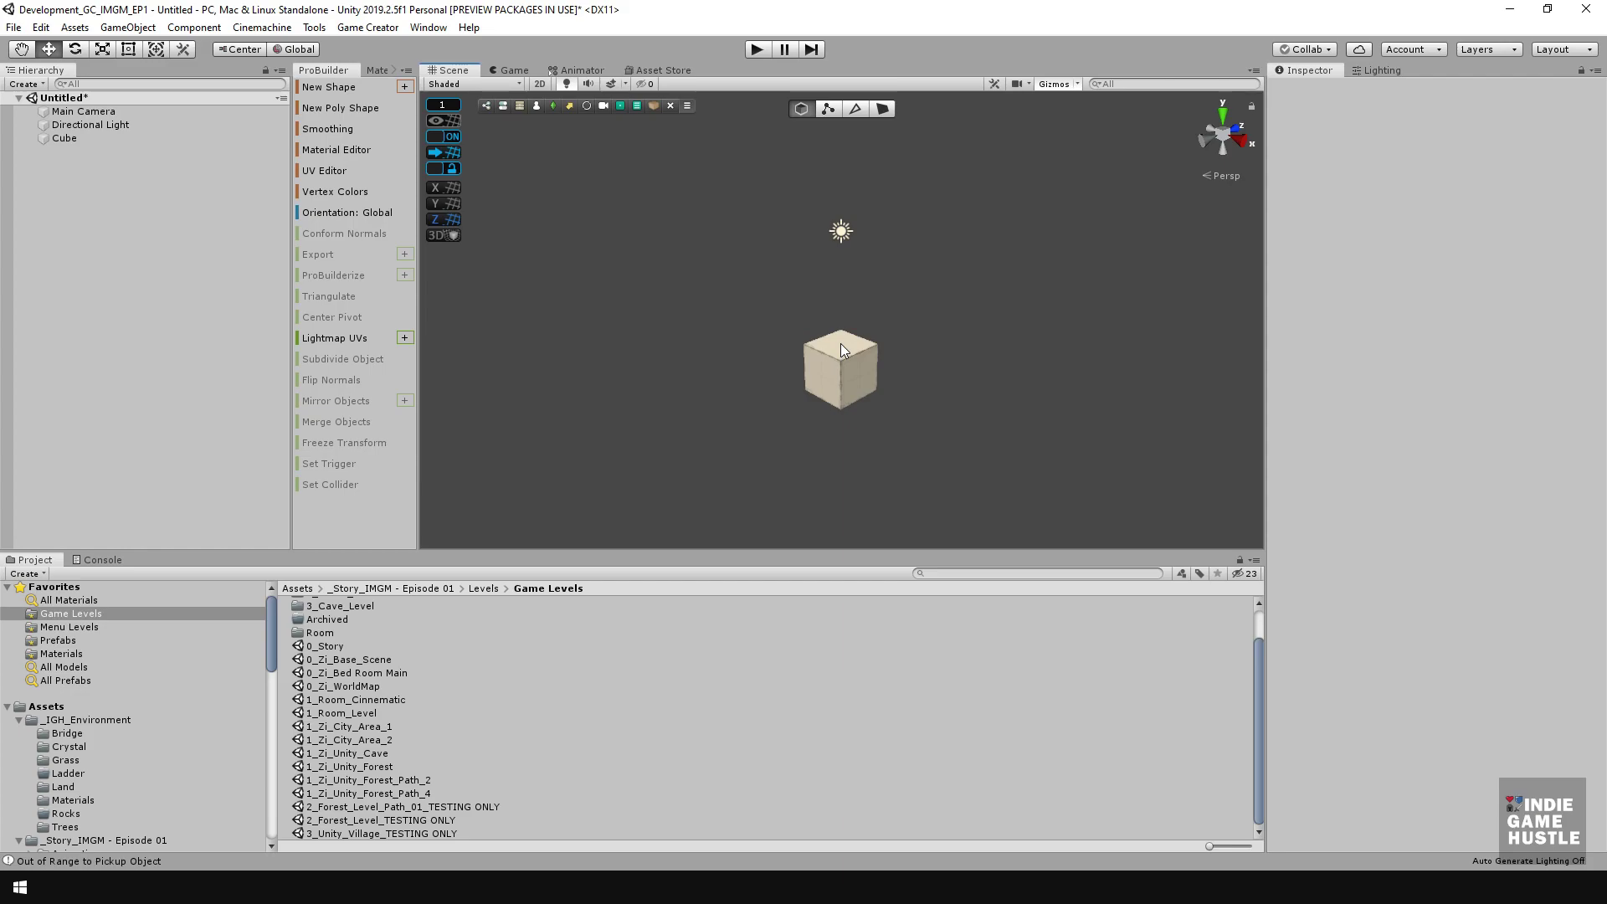
scroll(843, 349, up, 1)
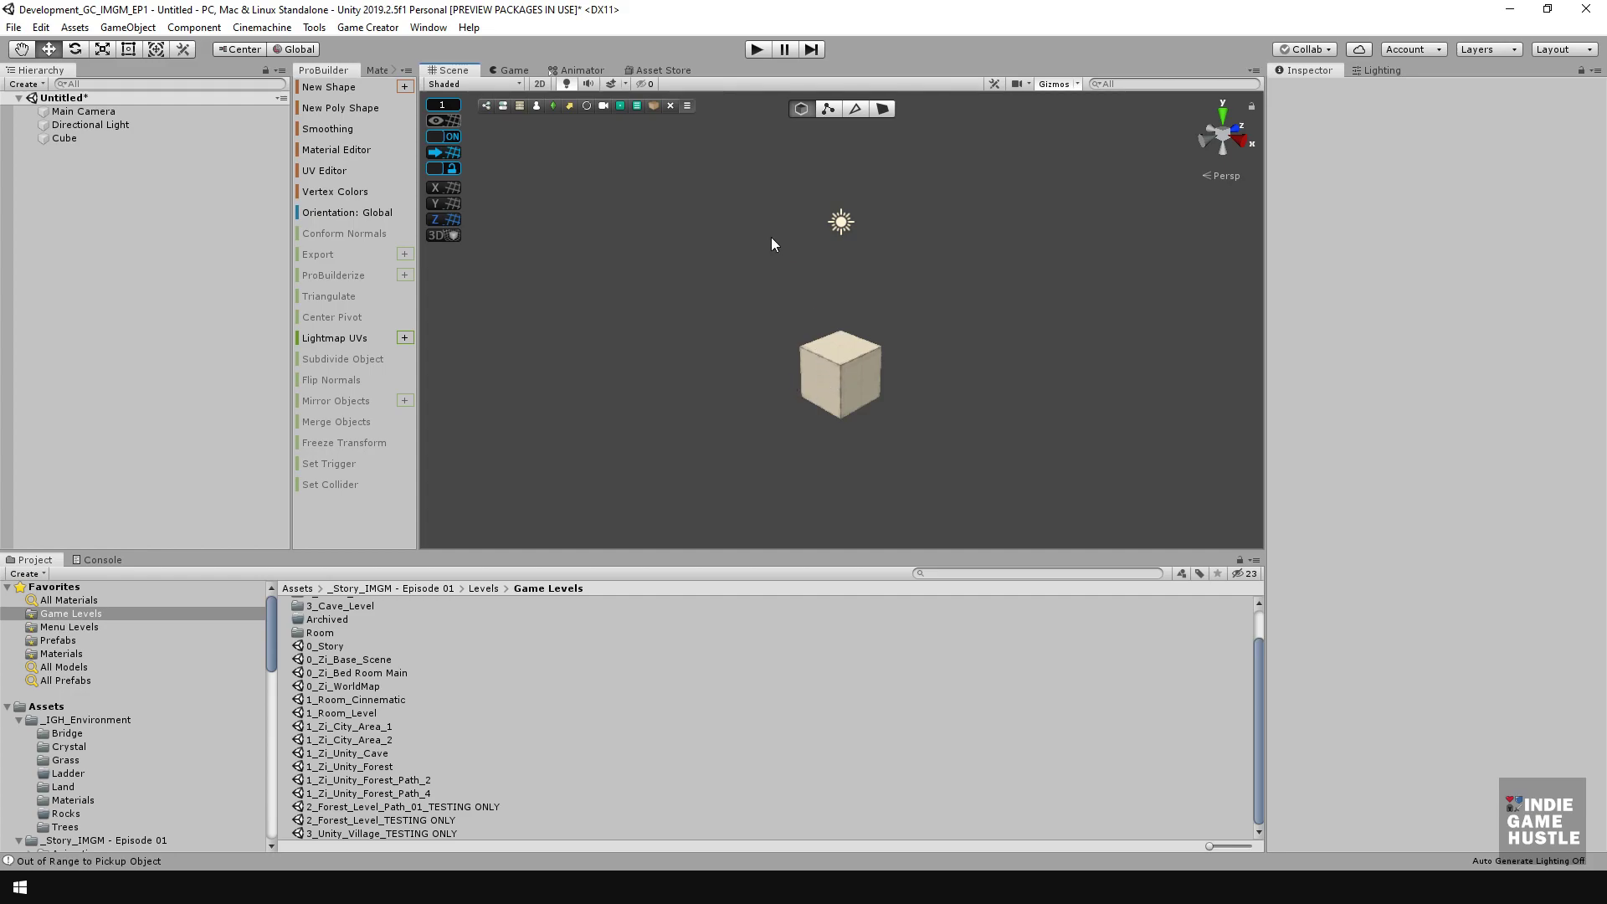
- Open the Asset Store and review the Game Creator asset page, including its package contents and supported versions
click(663, 70)
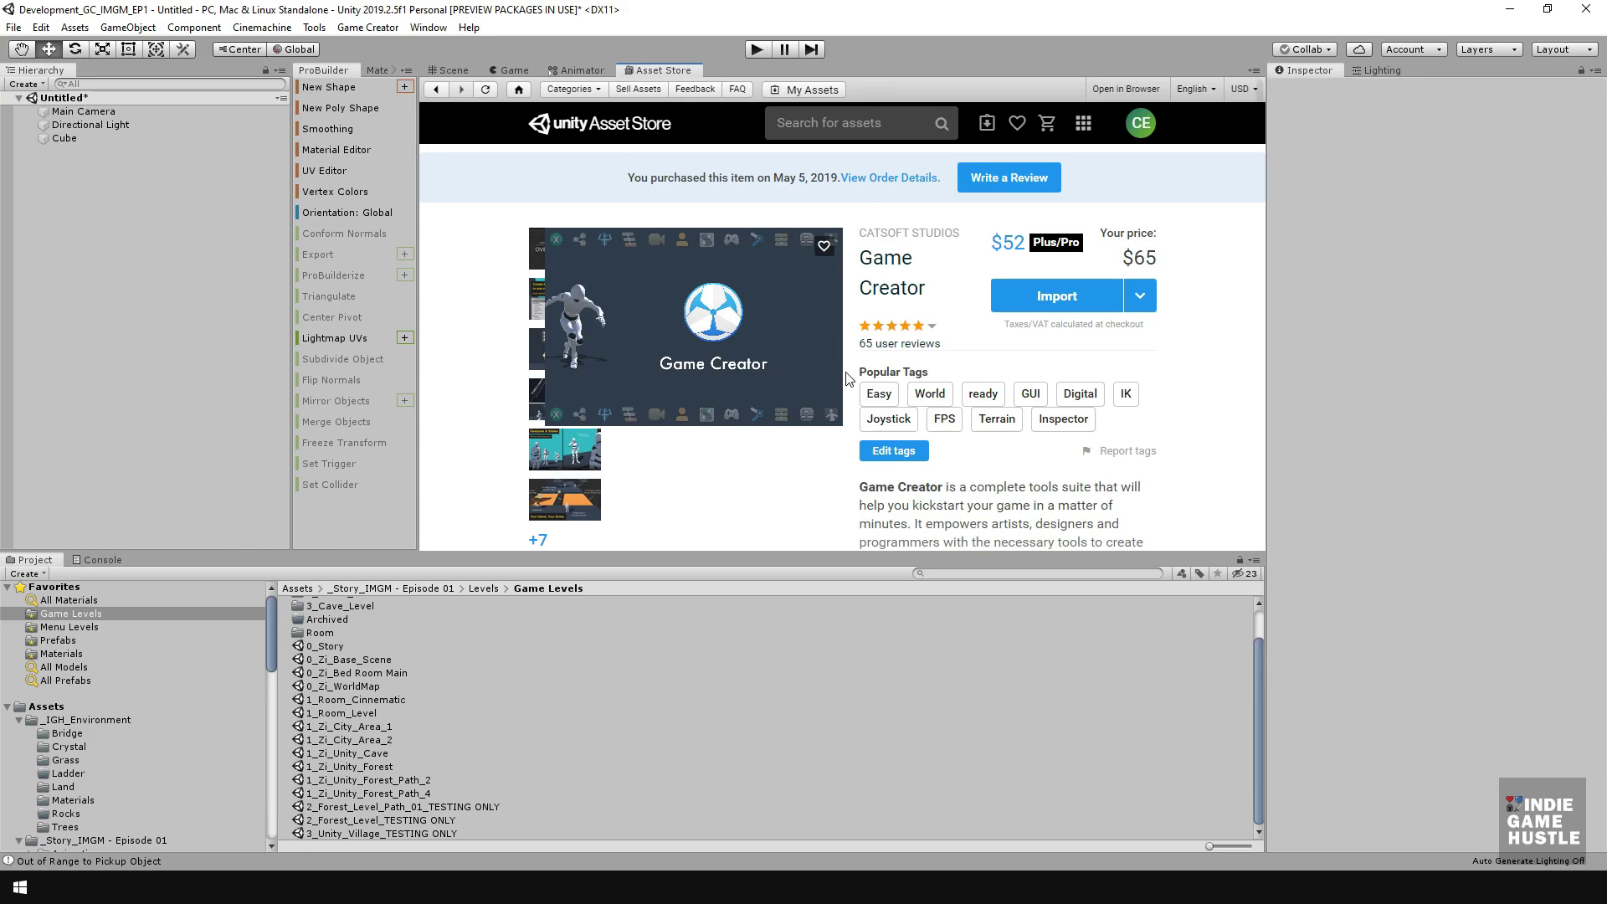
drag(808, 554, 807, 616)
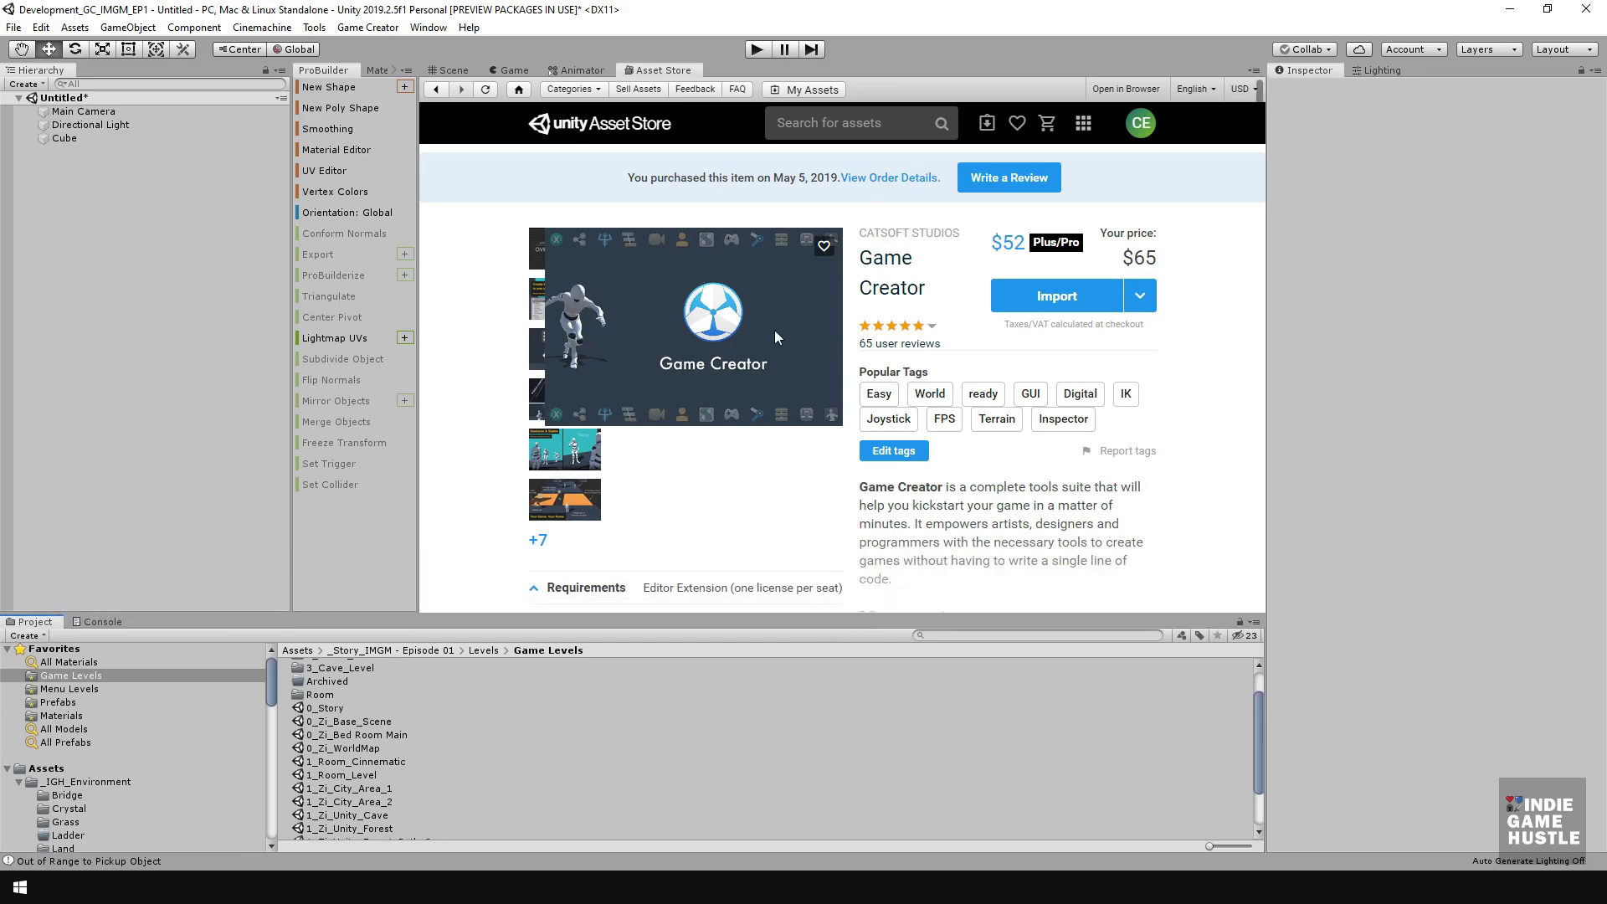
click(842, 127)
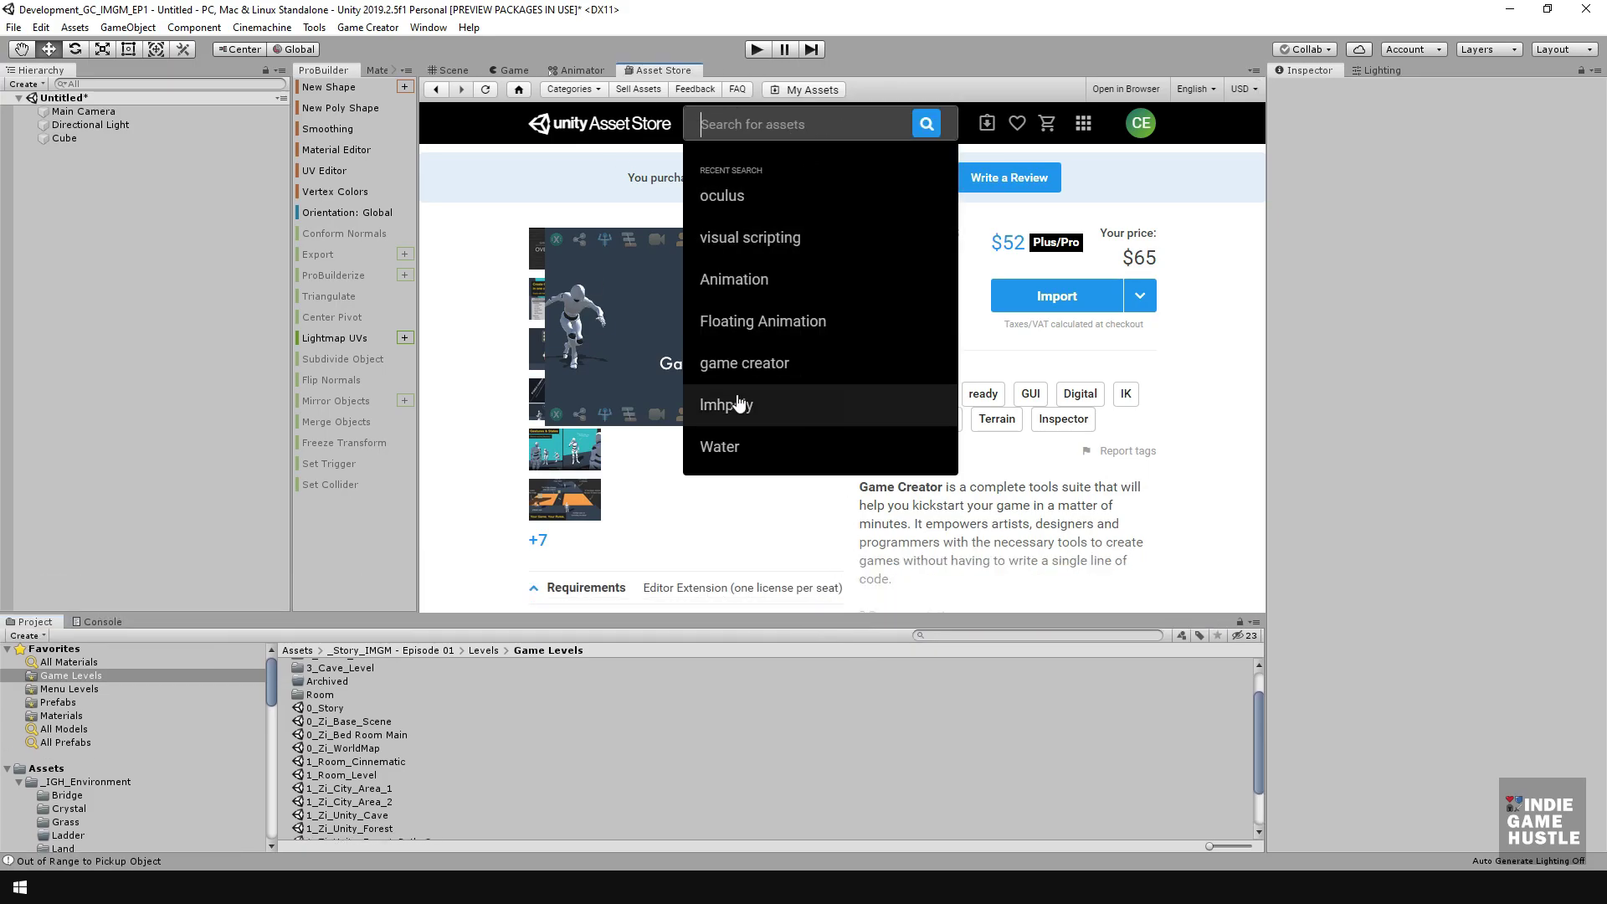
click(998, 508)
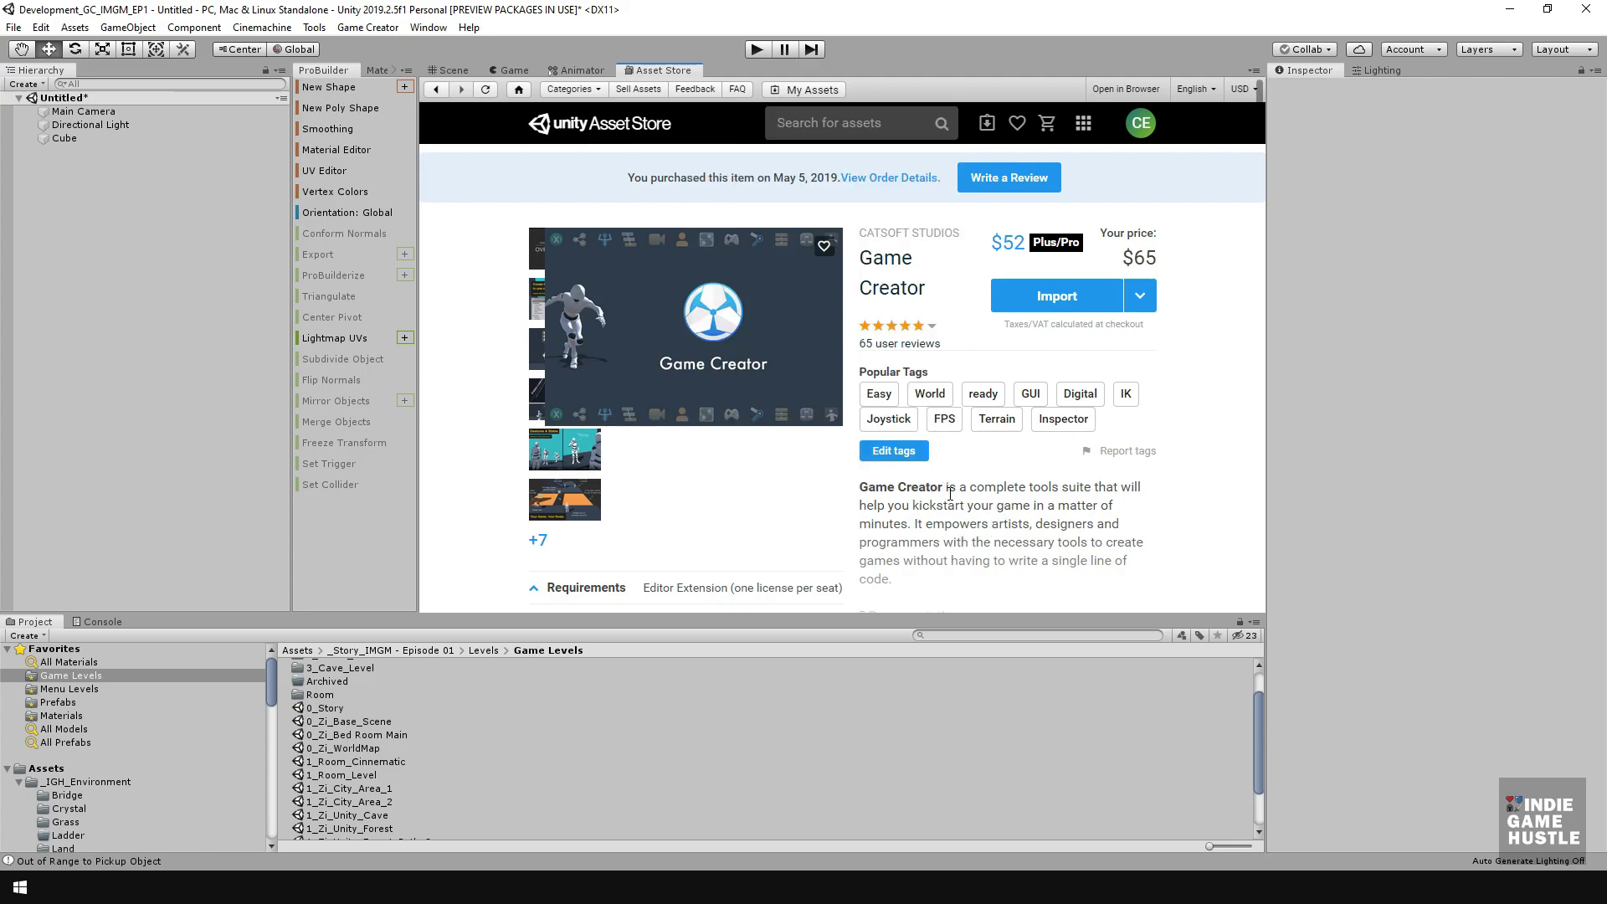
scroll(847, 413, down, 8)
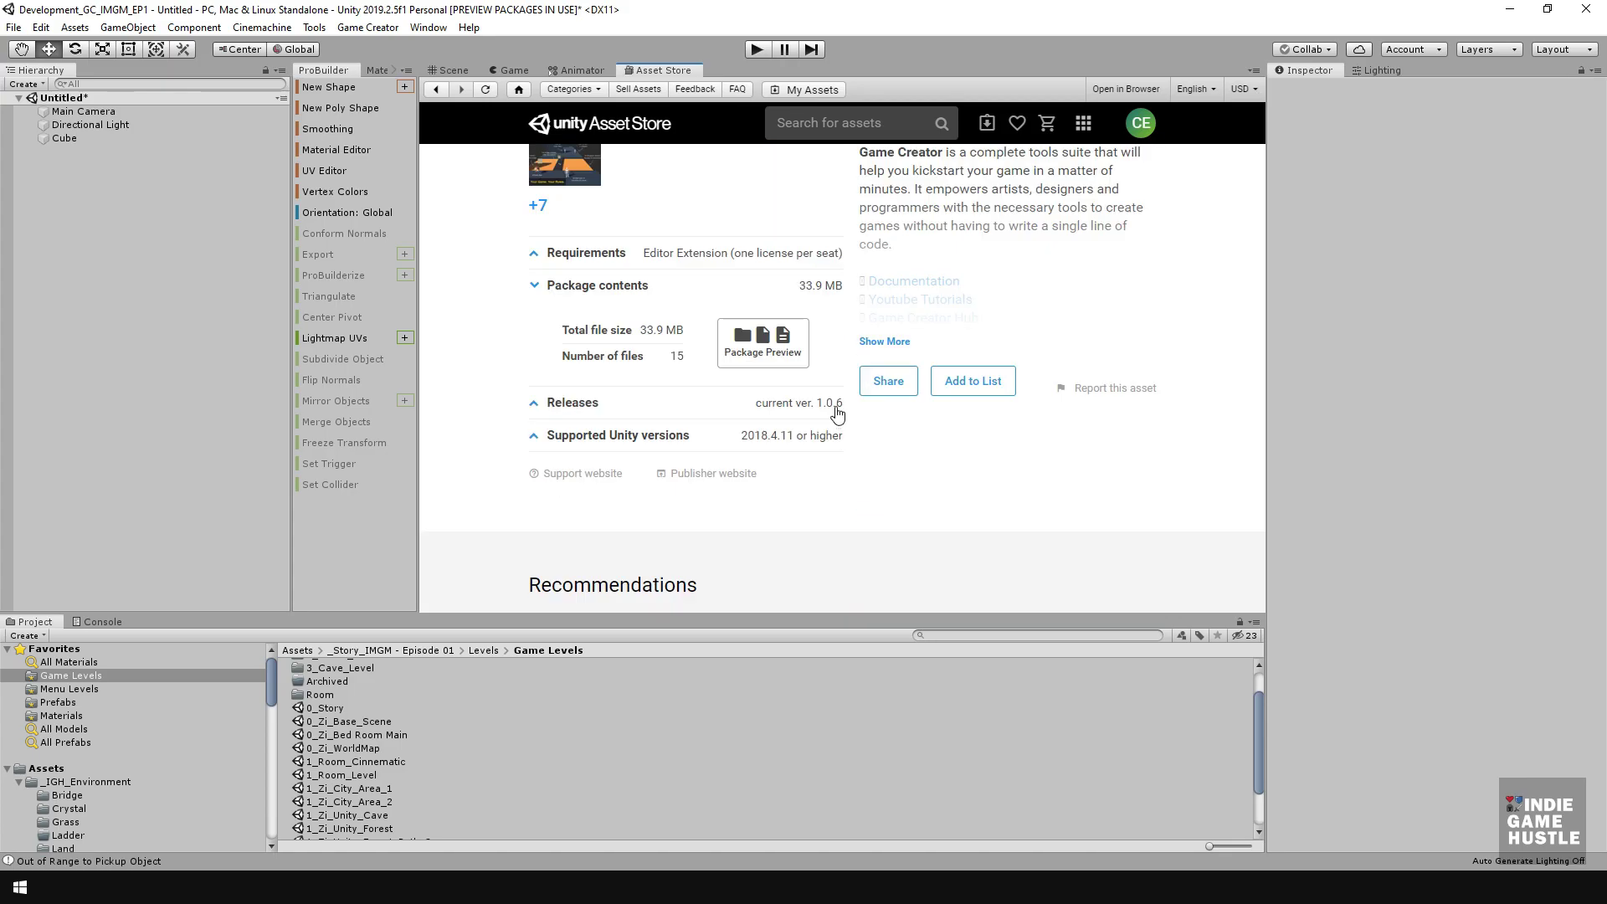
scroll(832, 398, up, 10)
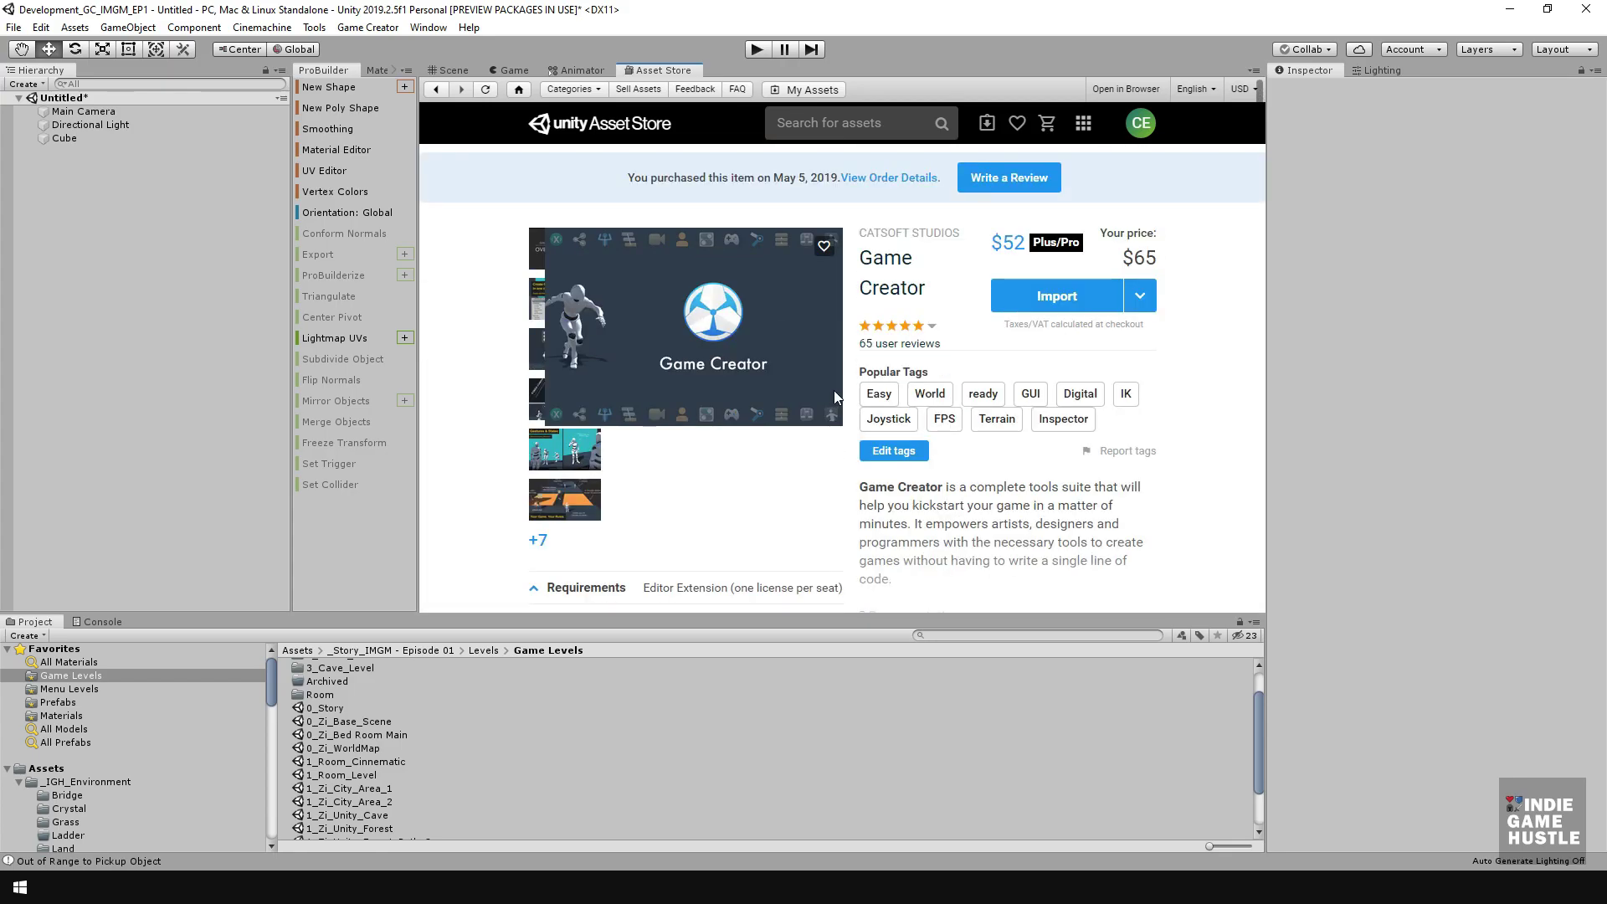
- Open the Catsoft Studios publisher page and look through its Game Creator modules, such as Shooter, Inventory, Behavior, Dialogue and Stats
click(888, 234)
scroll(715, 385, down, 4)
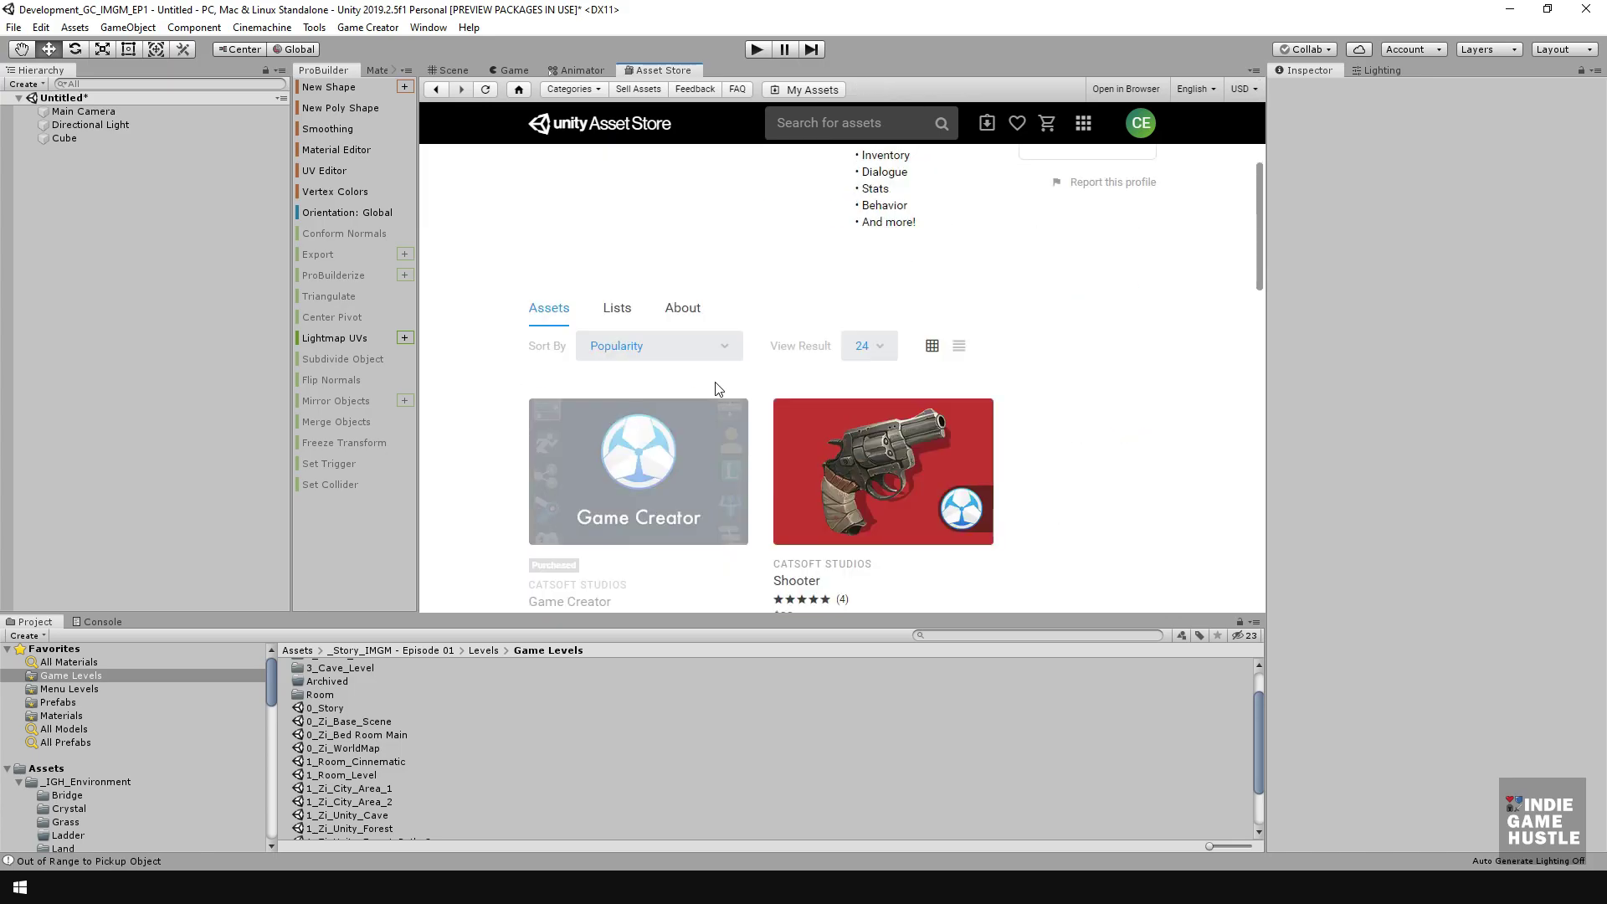
scroll(717, 388, down, 4)
scroll(619, 285, up, 2)
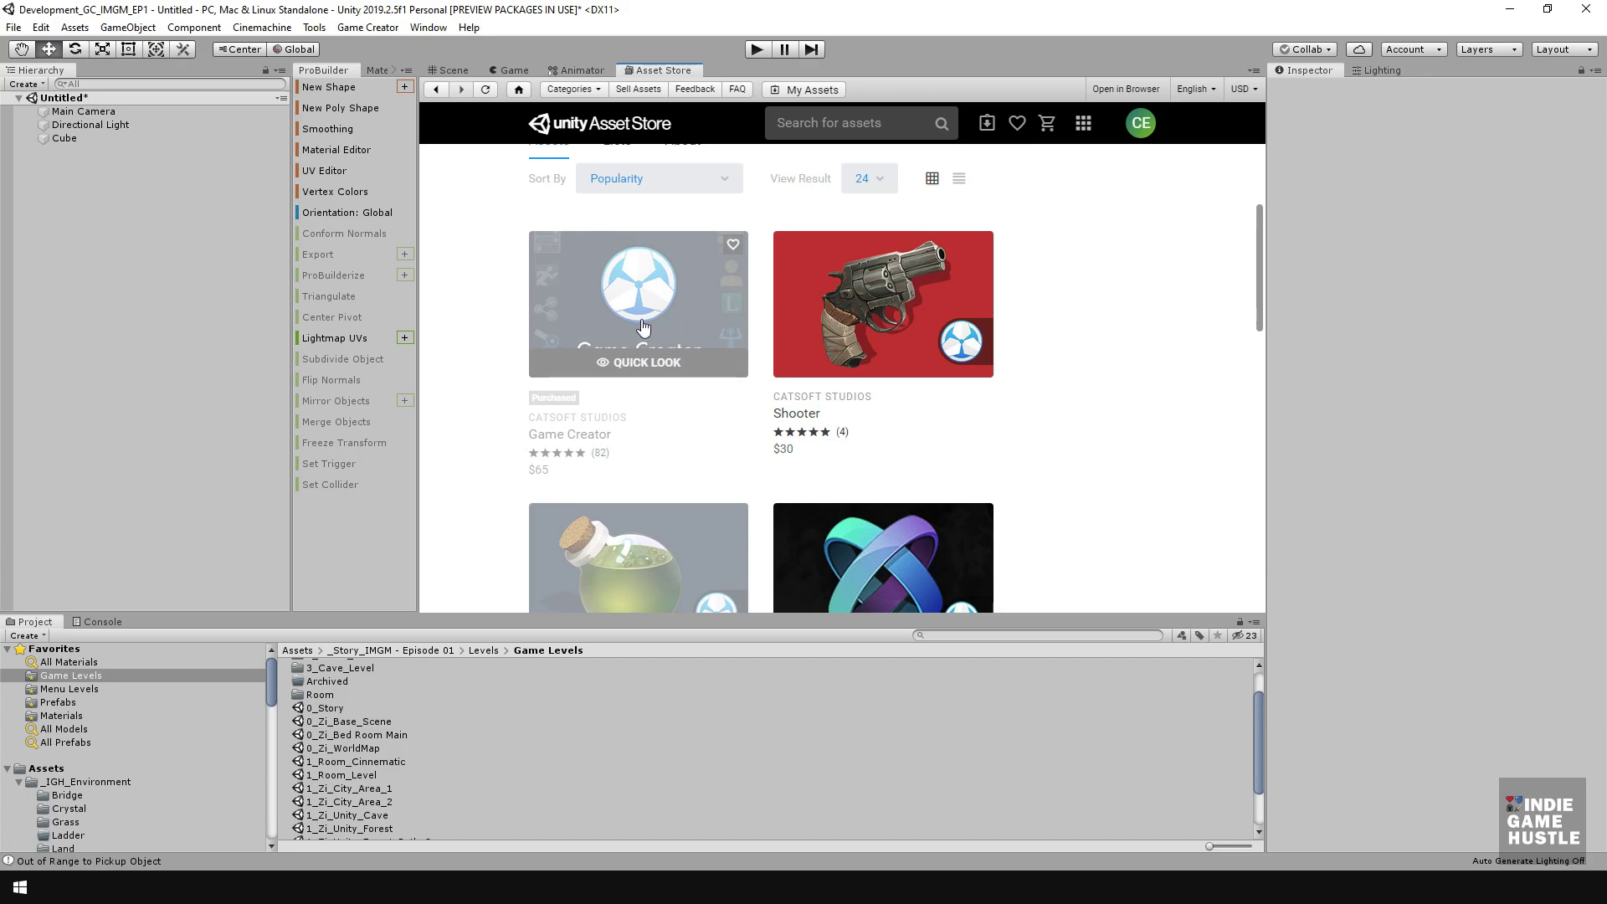
scroll(732, 359, down, 2)
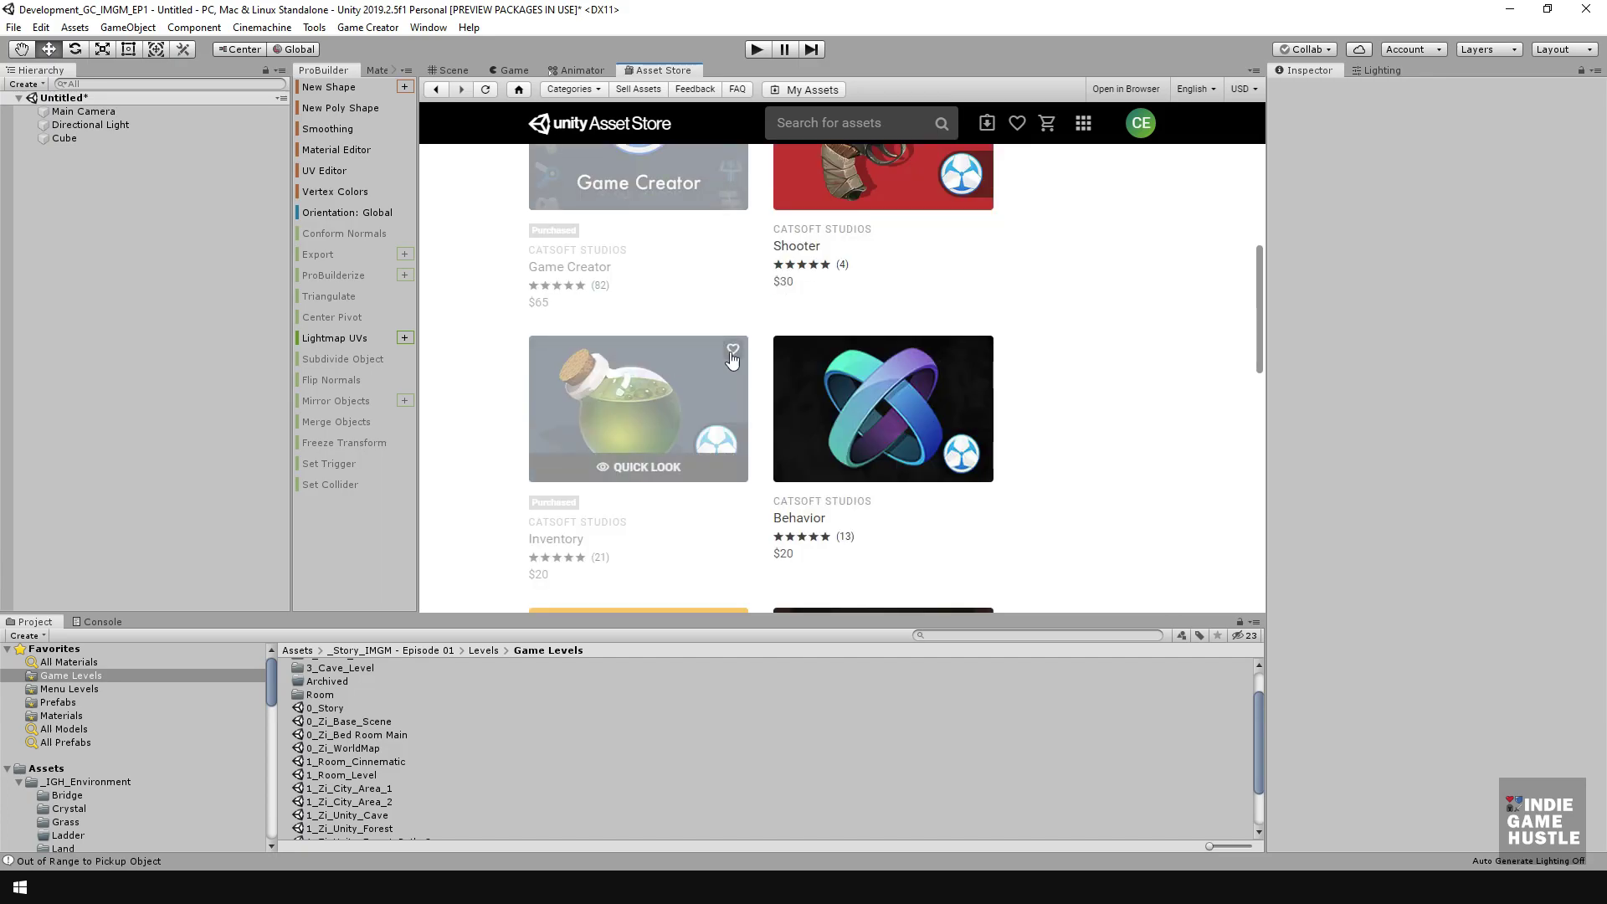
scroll(636, 435, down, 3)
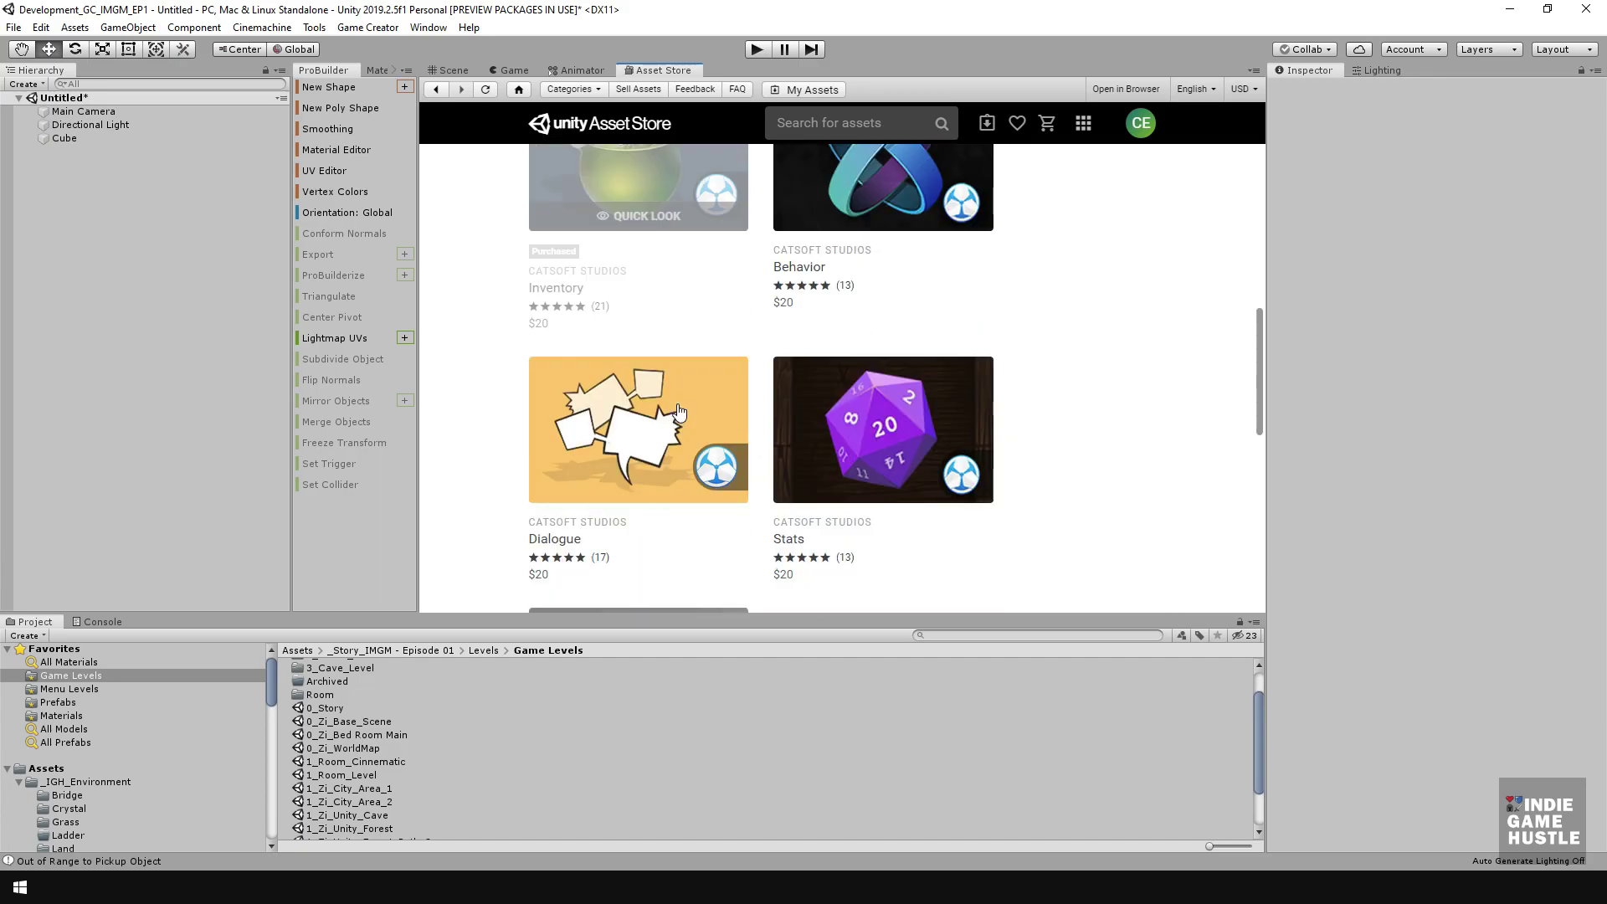
scroll(644, 445, down, 2)
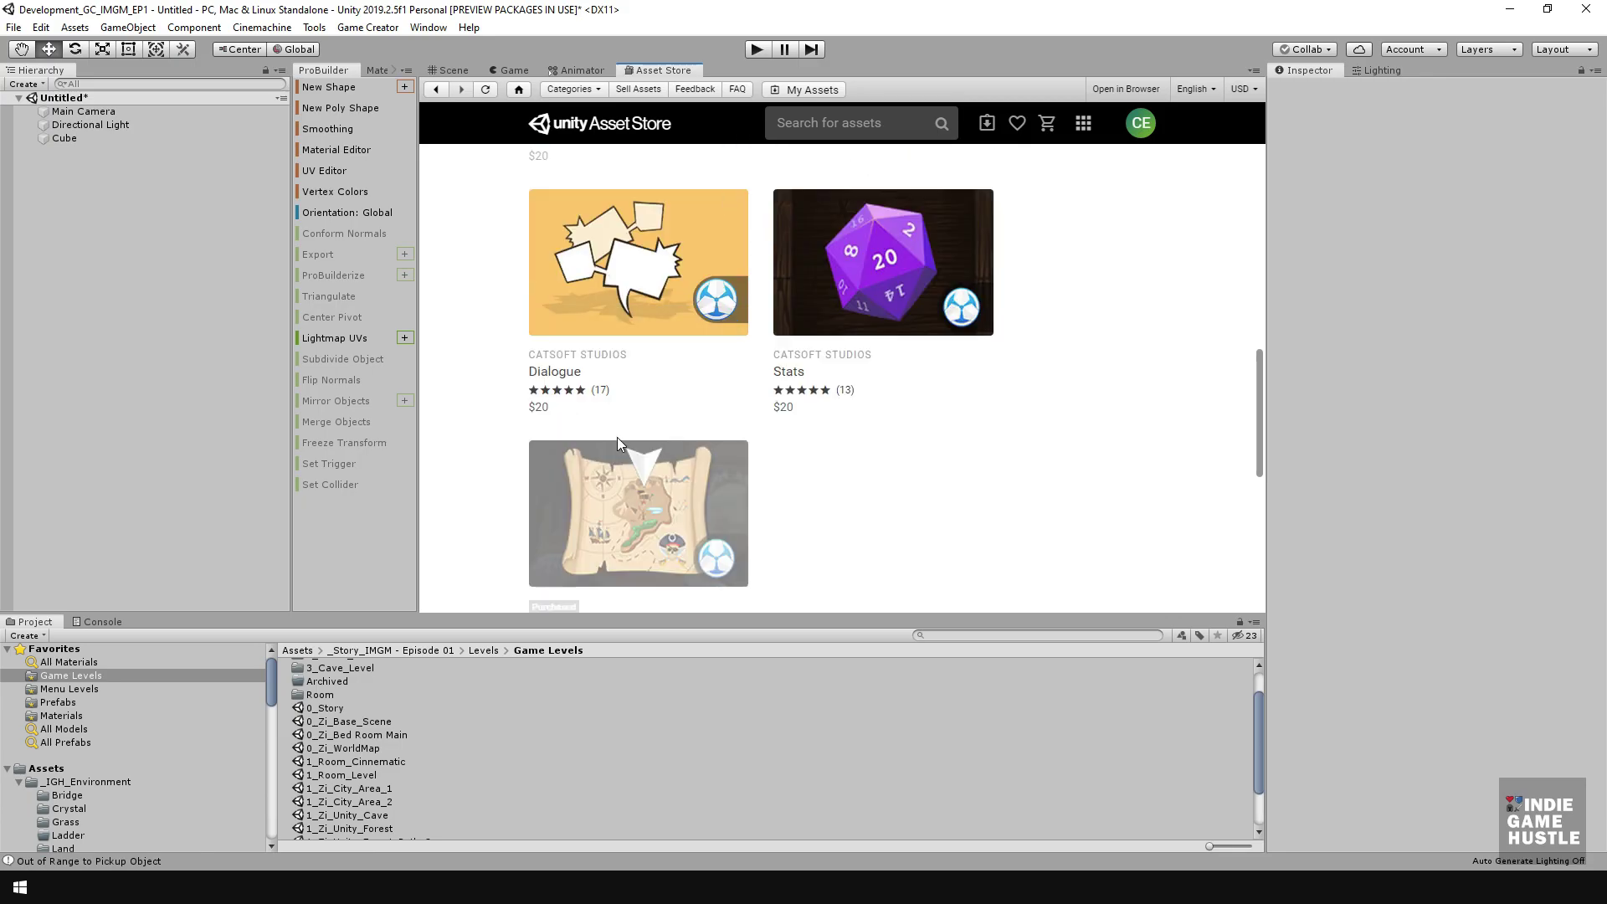
scroll(624, 424, up, 7)
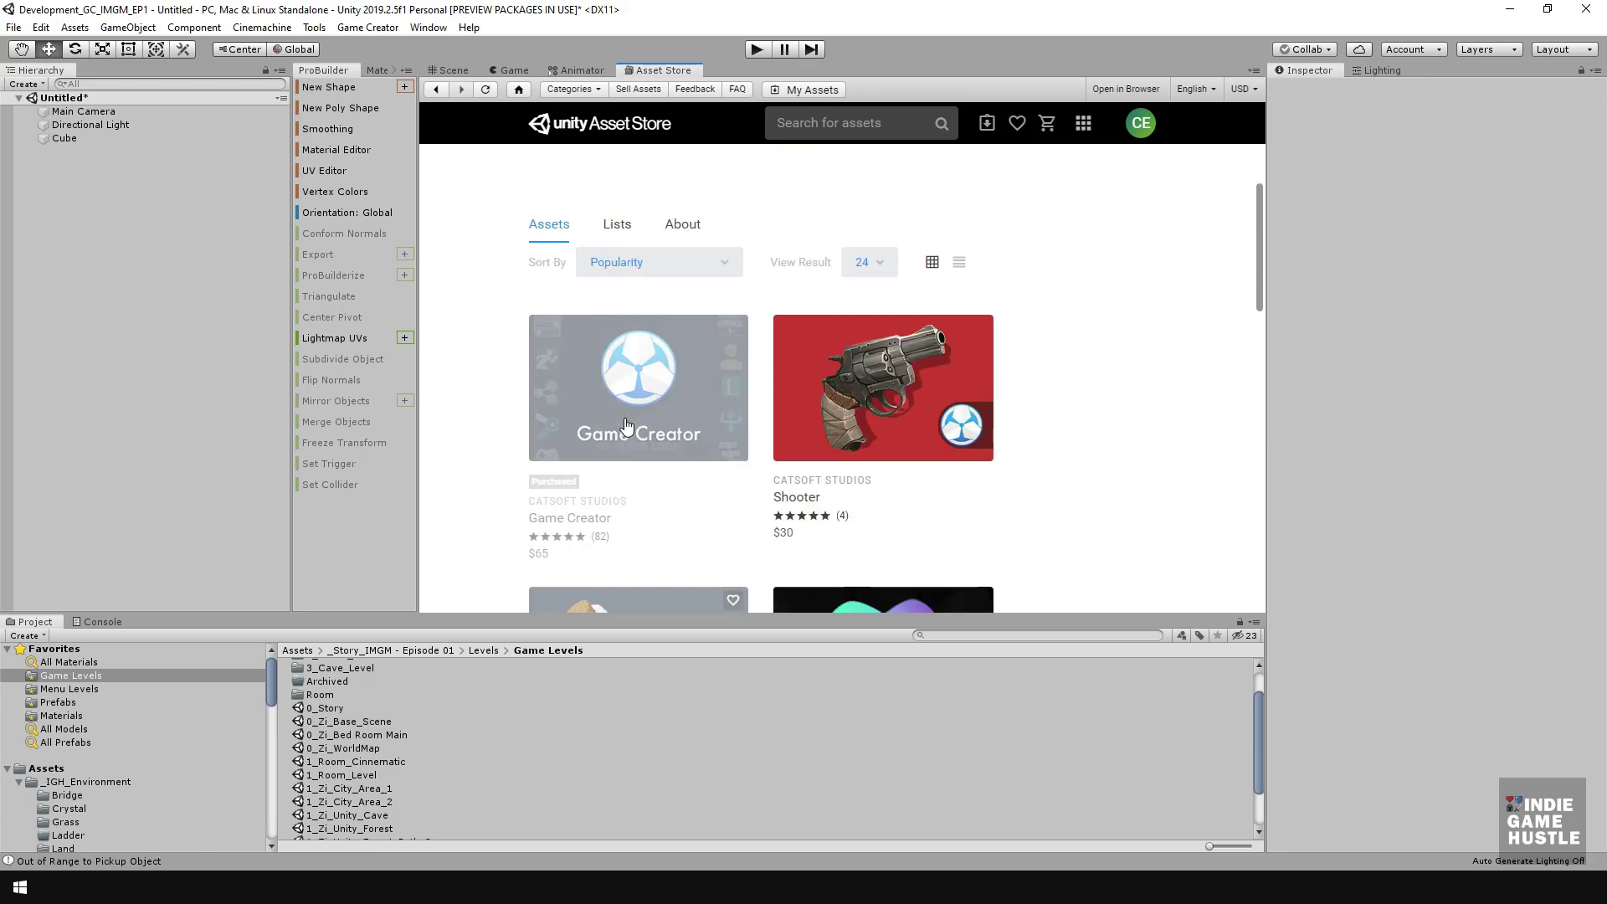
scroll(626, 426, up, 1)
scroll(627, 427, down, 1)
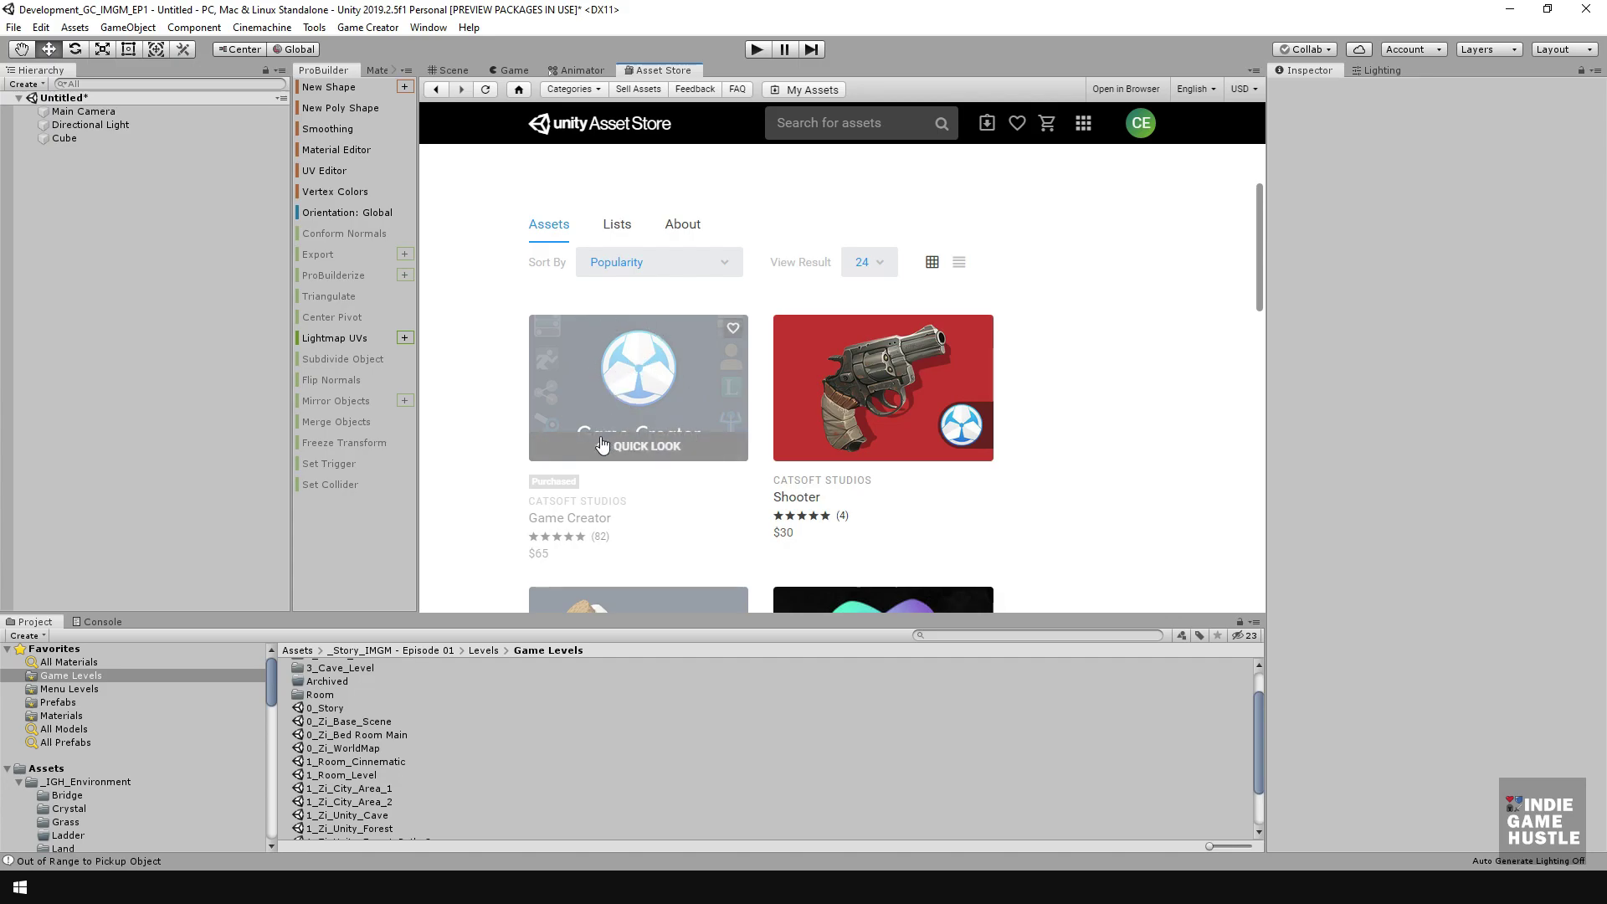
mouse_move(834, 339)
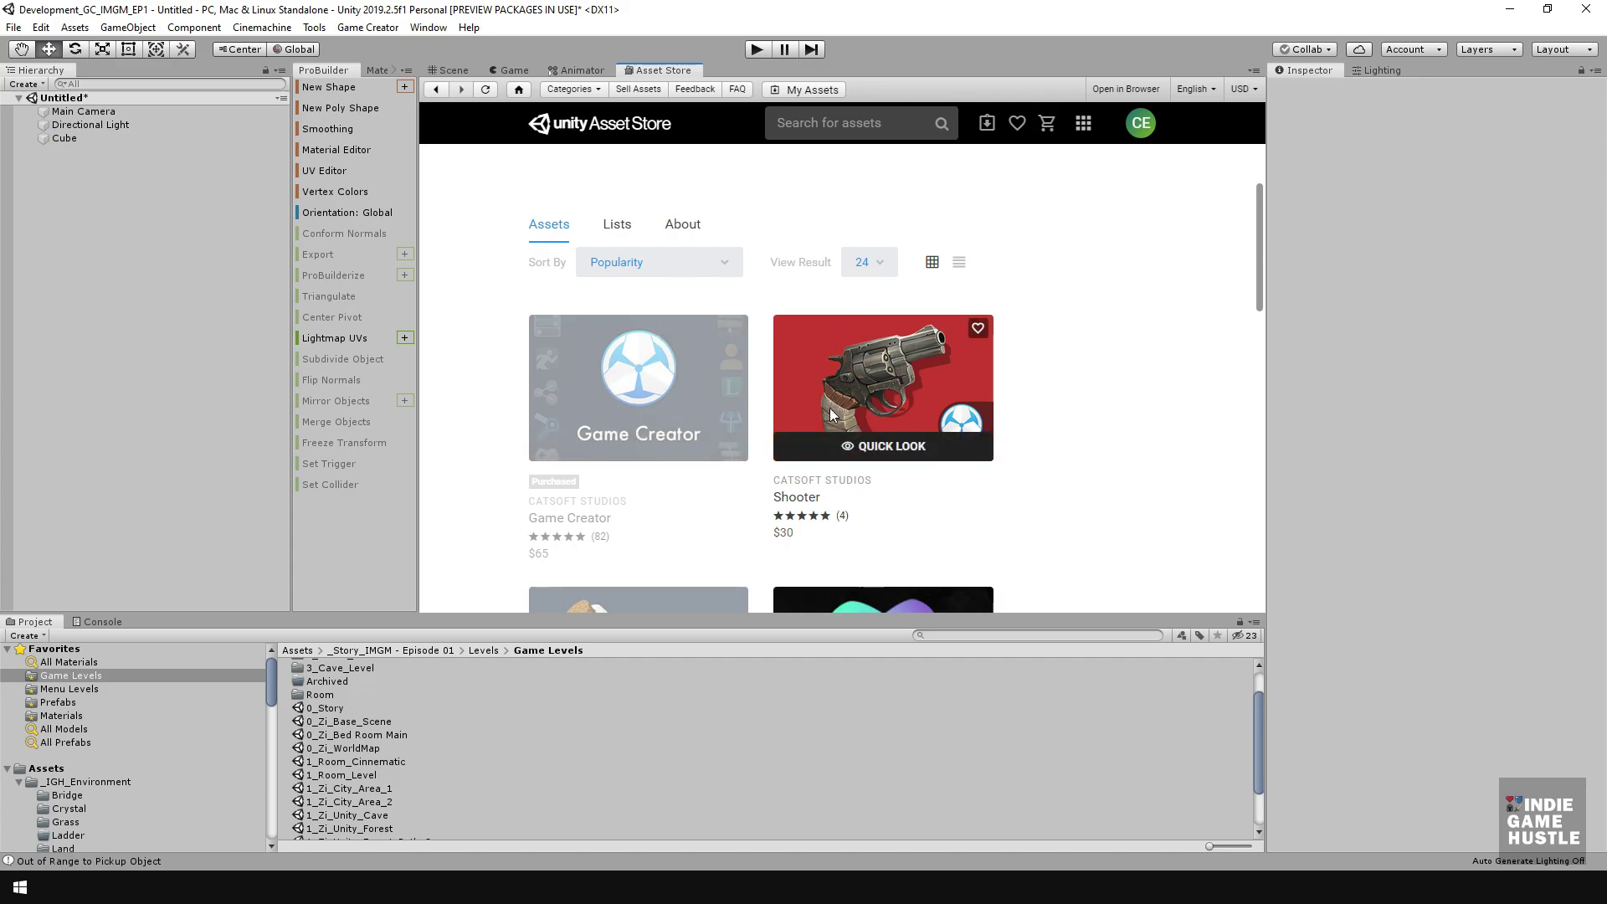
- Reopen the Game Creator asset page from the publisher's assets and return to the Scene view
click(640, 390)
click(641, 395)
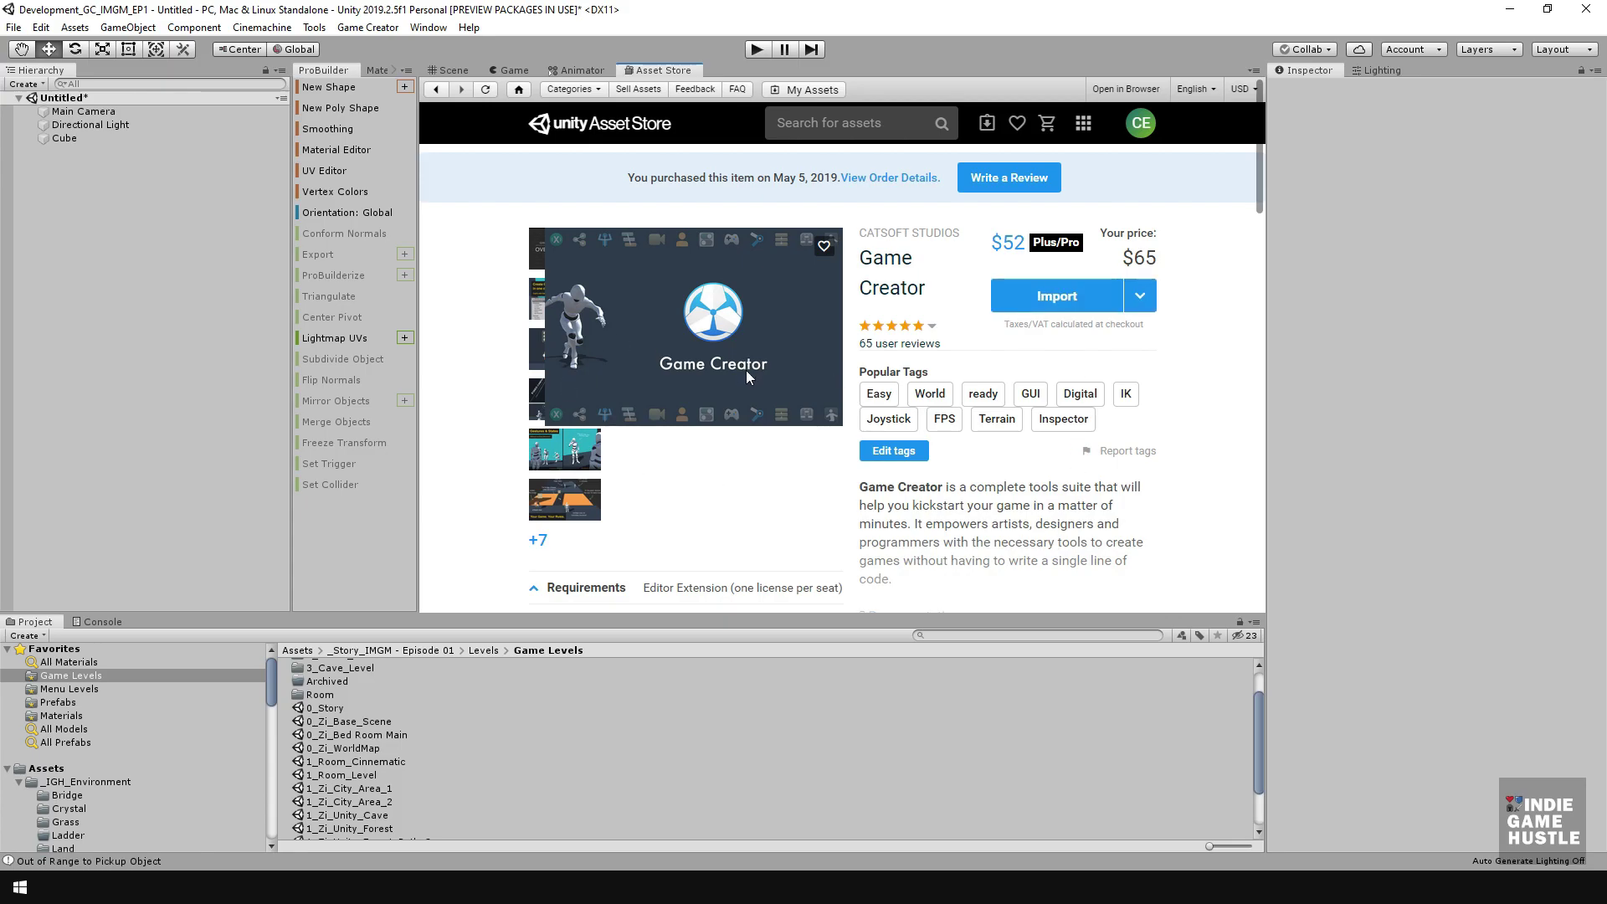
click(451, 70)
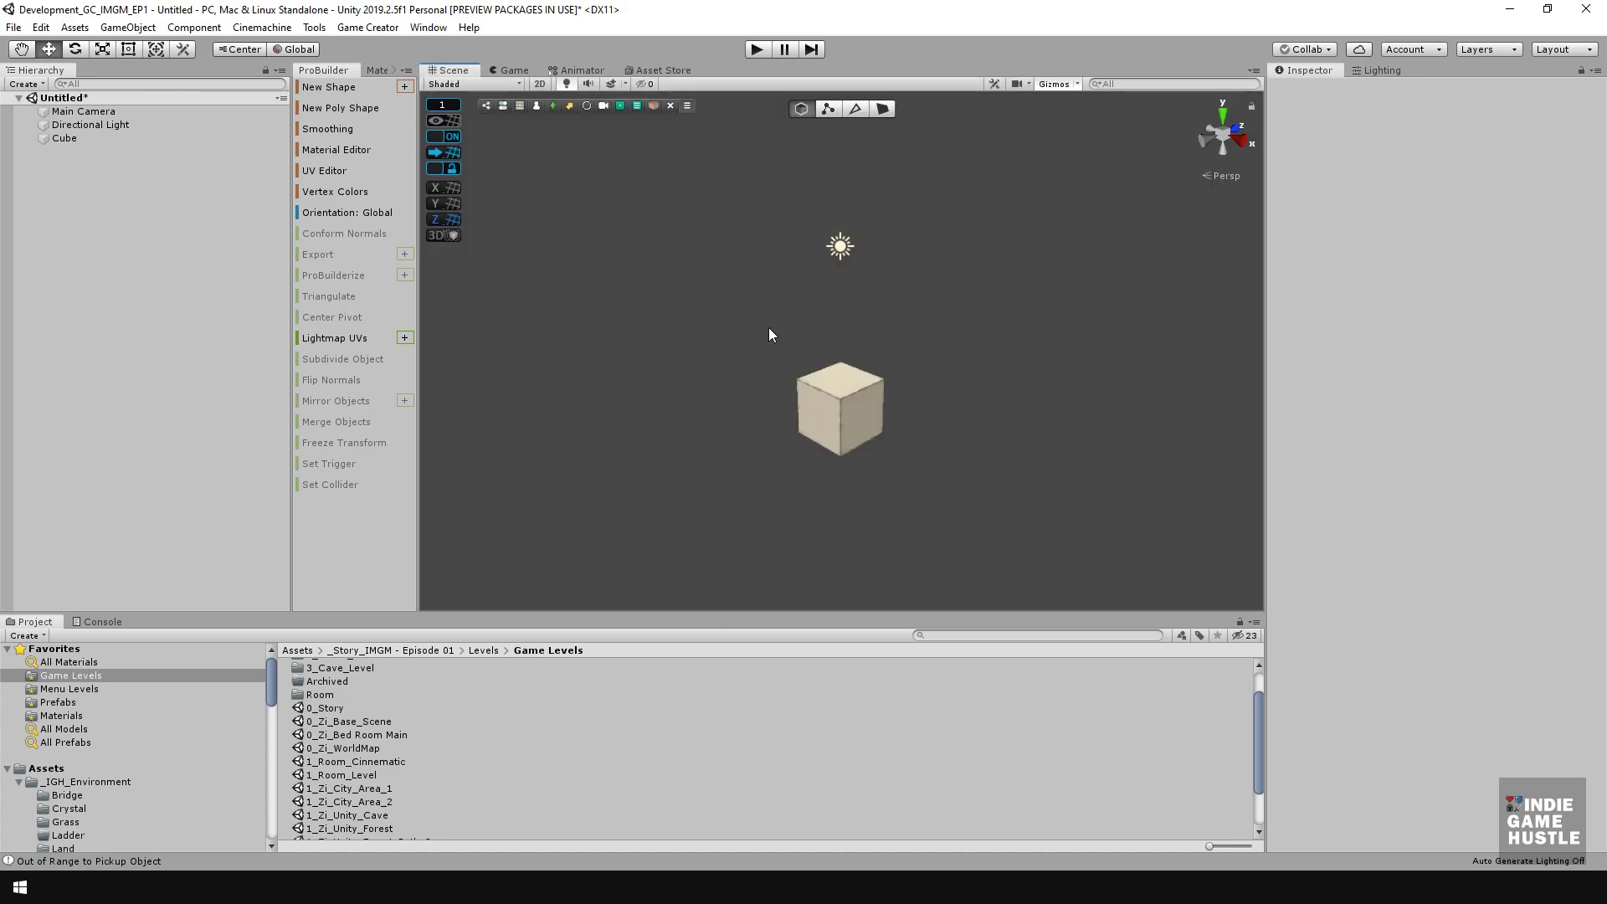
scroll(858, 375, down, 5)
scroll(858, 375, up, 4)
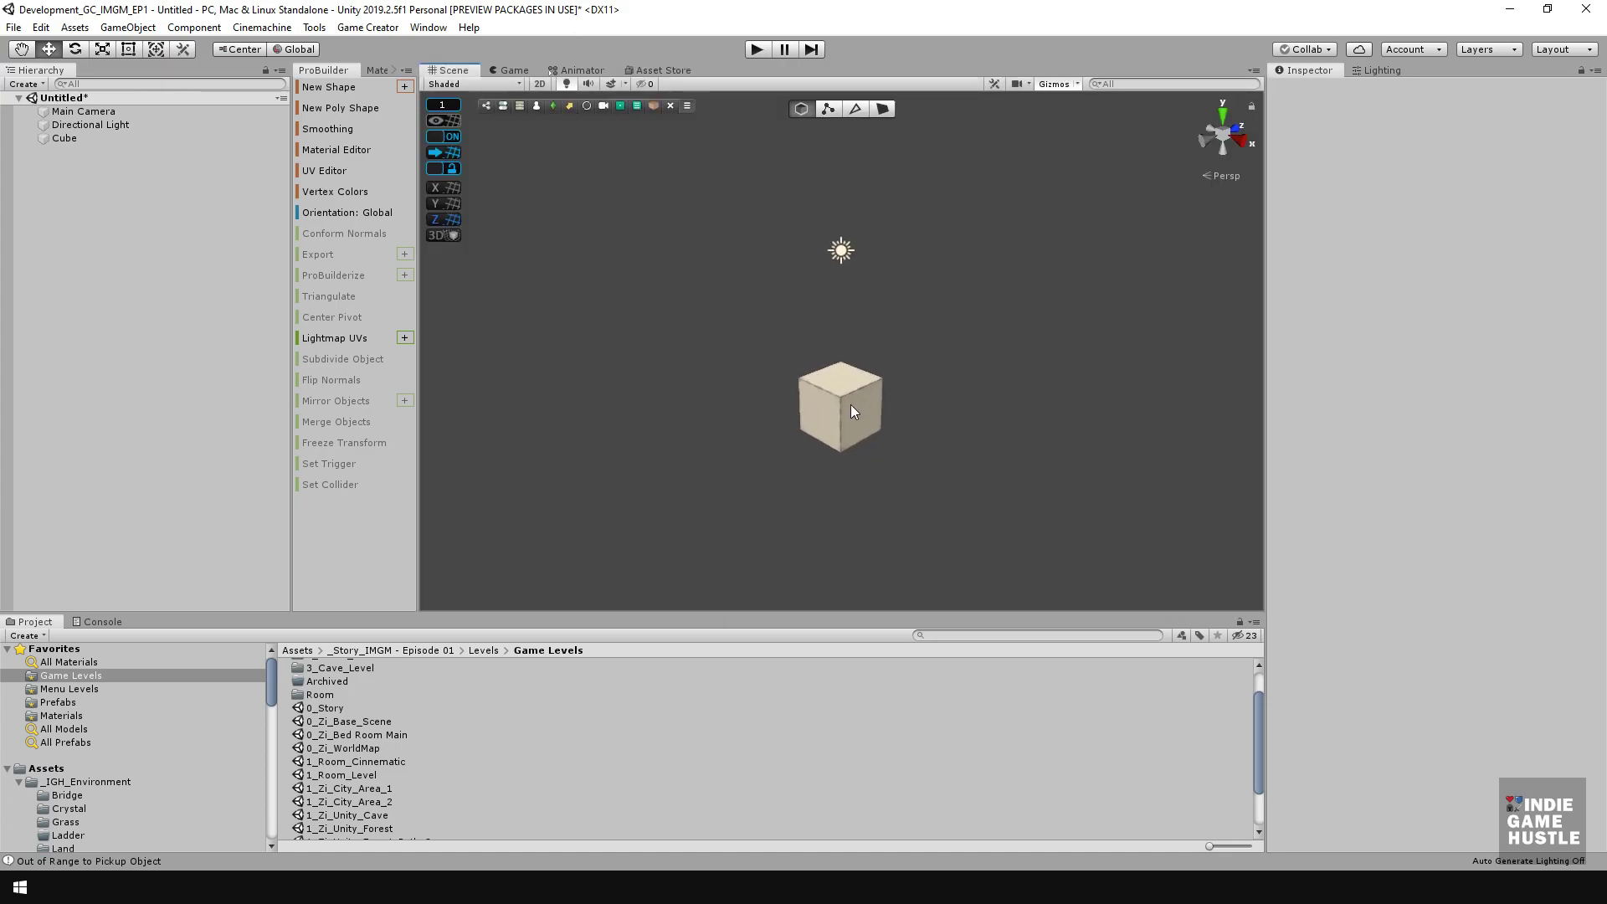
middle_drag(857, 402, 859, 405)
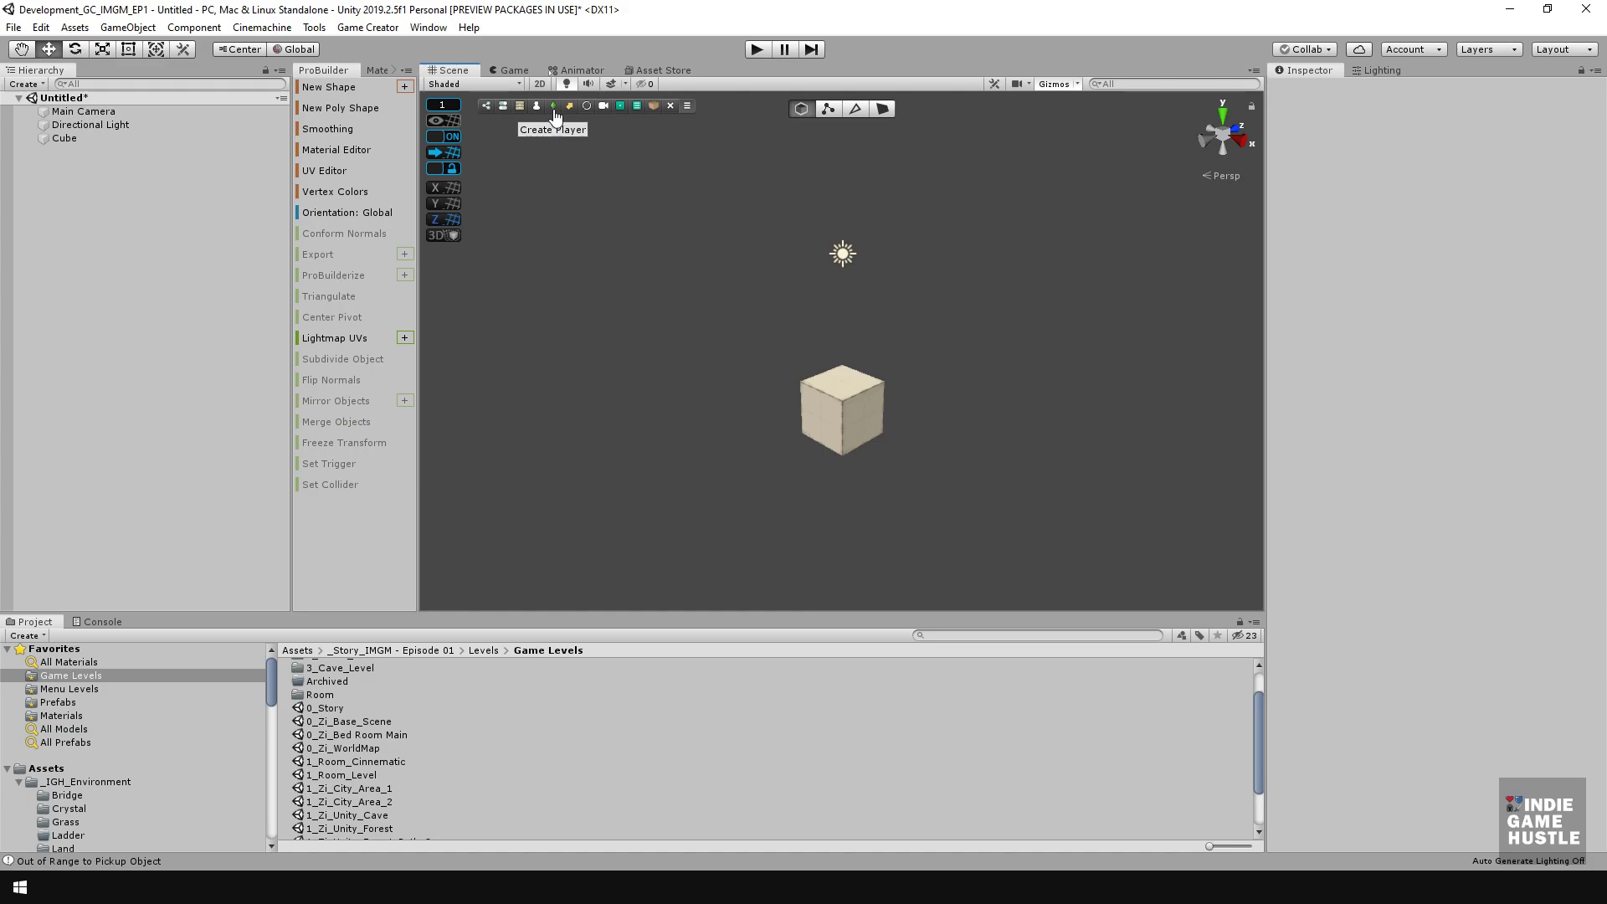
click(352, 32)
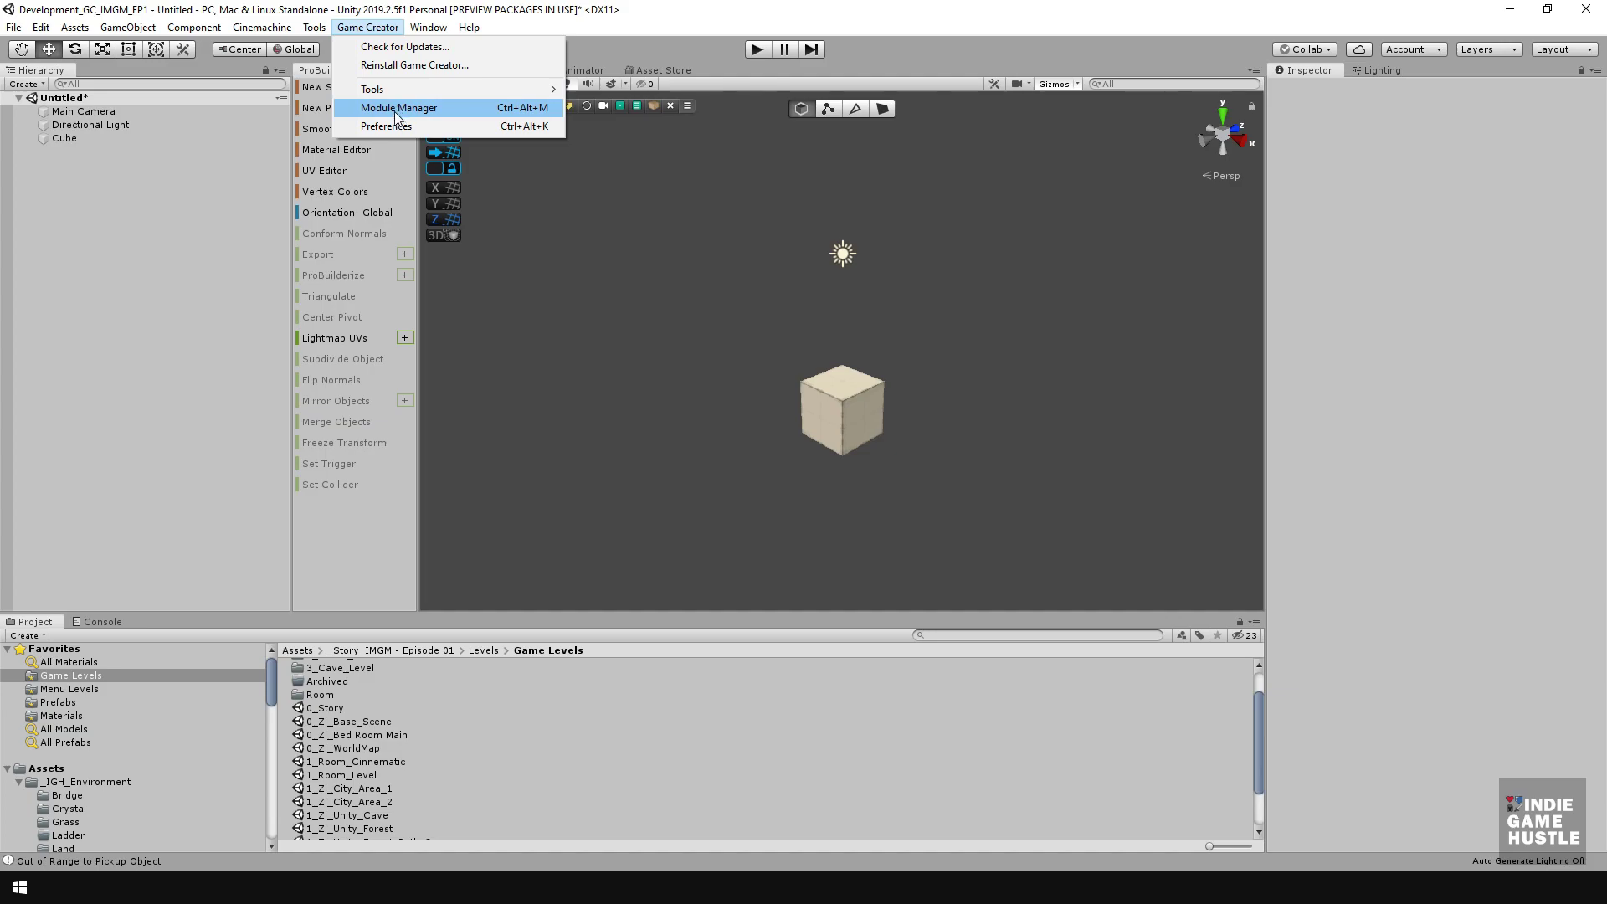
click(731, 318)
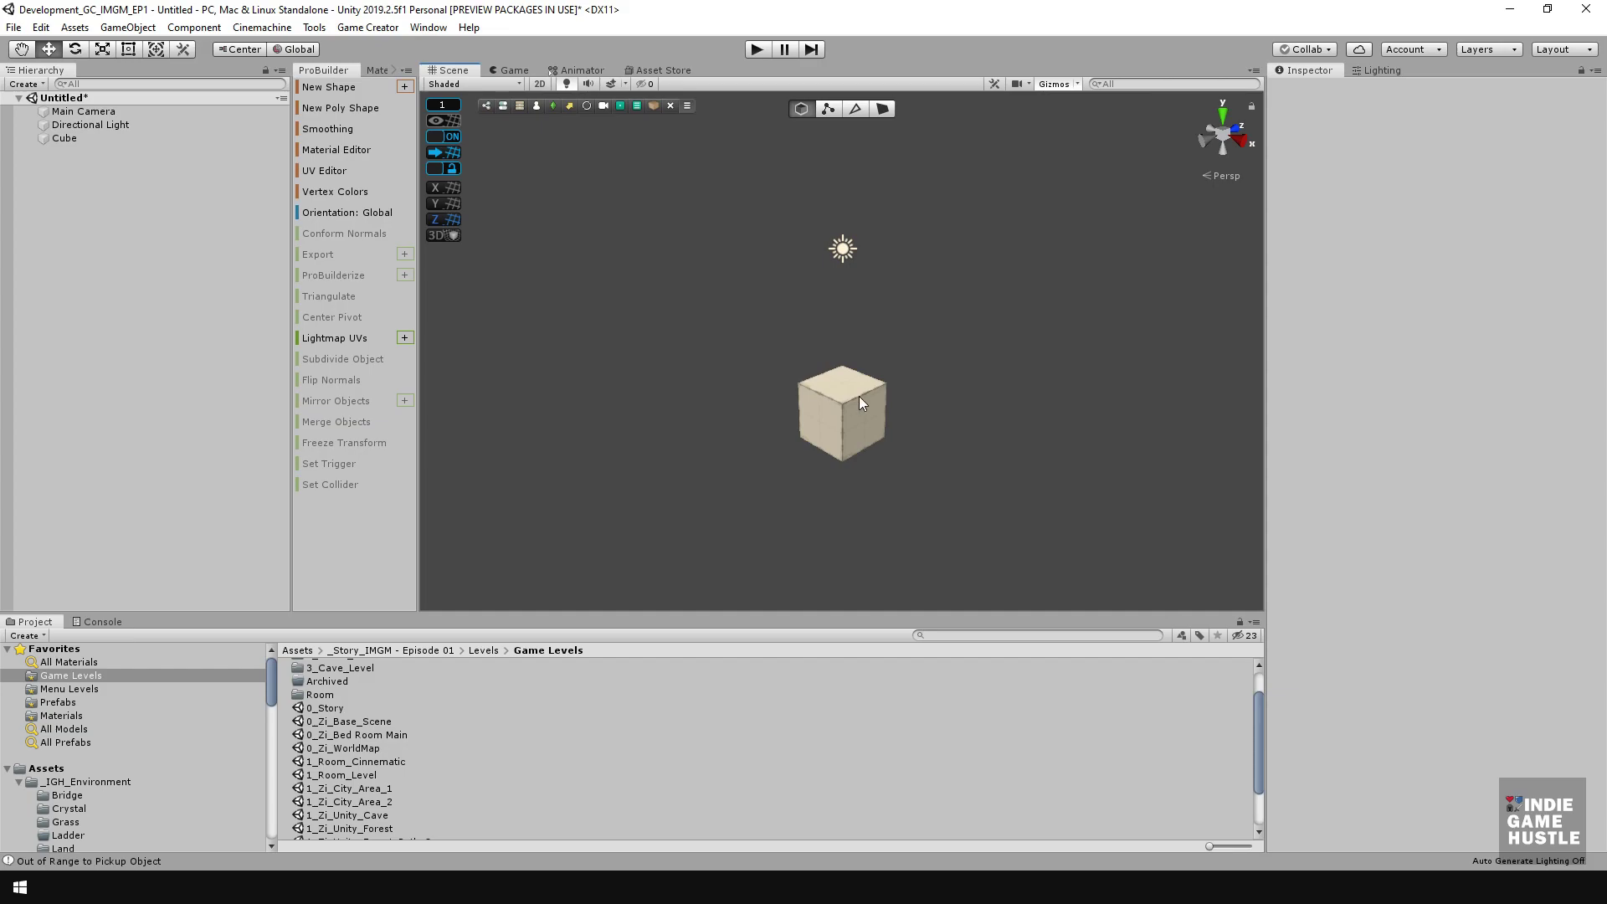
scroll(836, 410, down, 8)
scroll(837, 406, up, 4)
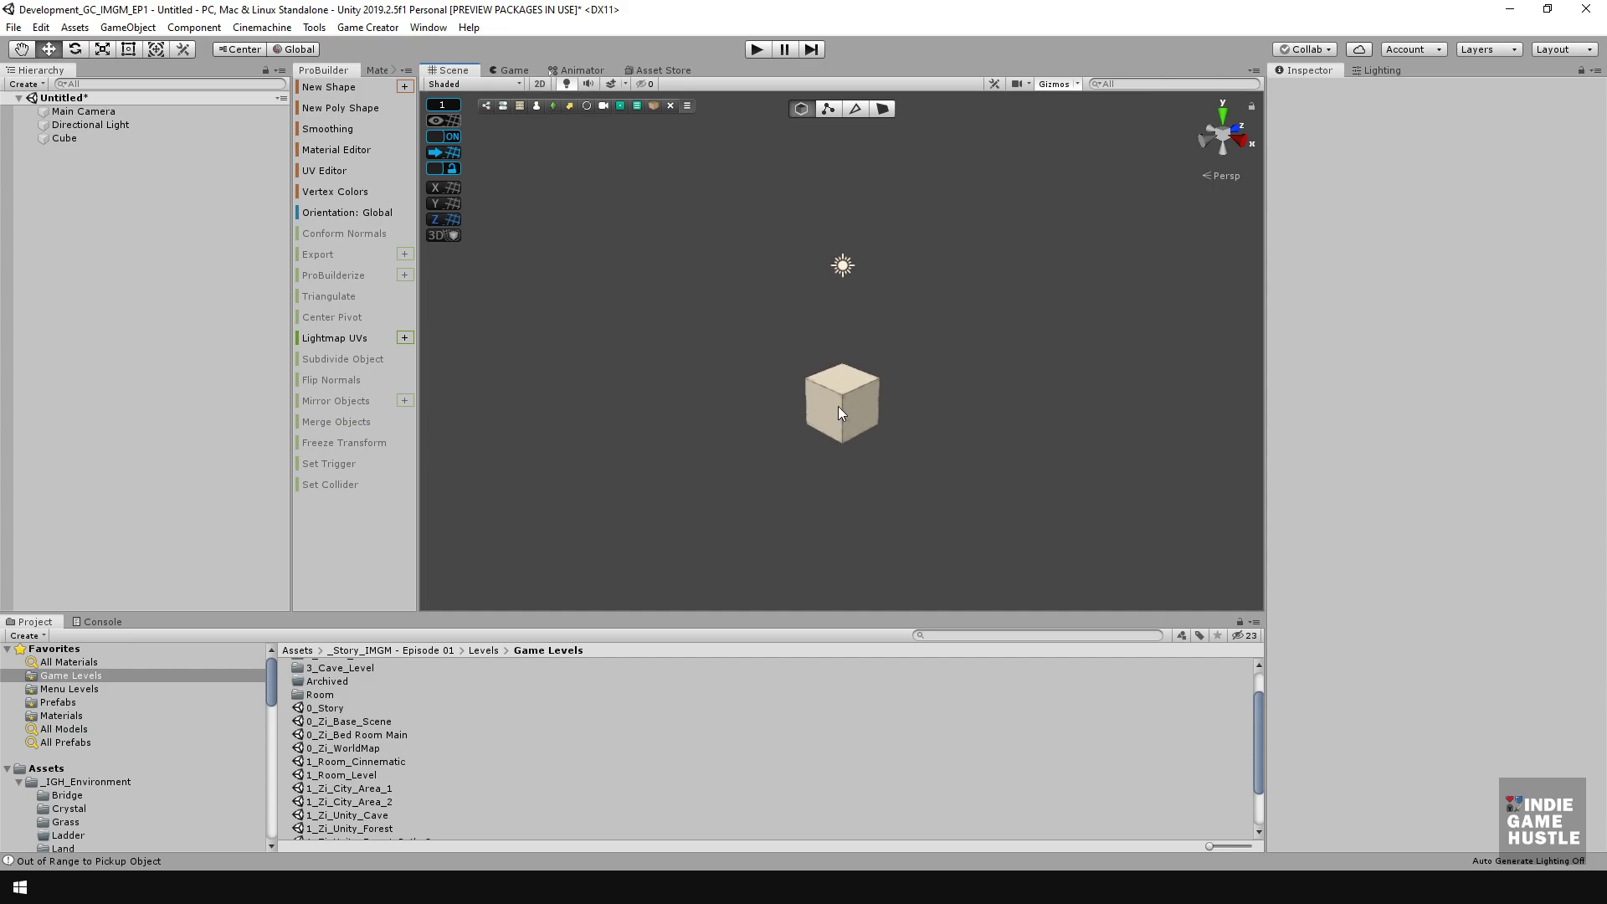
- Extend the cube's side faces outward in ProBuilder to form a 5 × 1 × 5 platform, and return to object selection mode
alt+drag(840, 412, 840, 368)
click(840, 368)
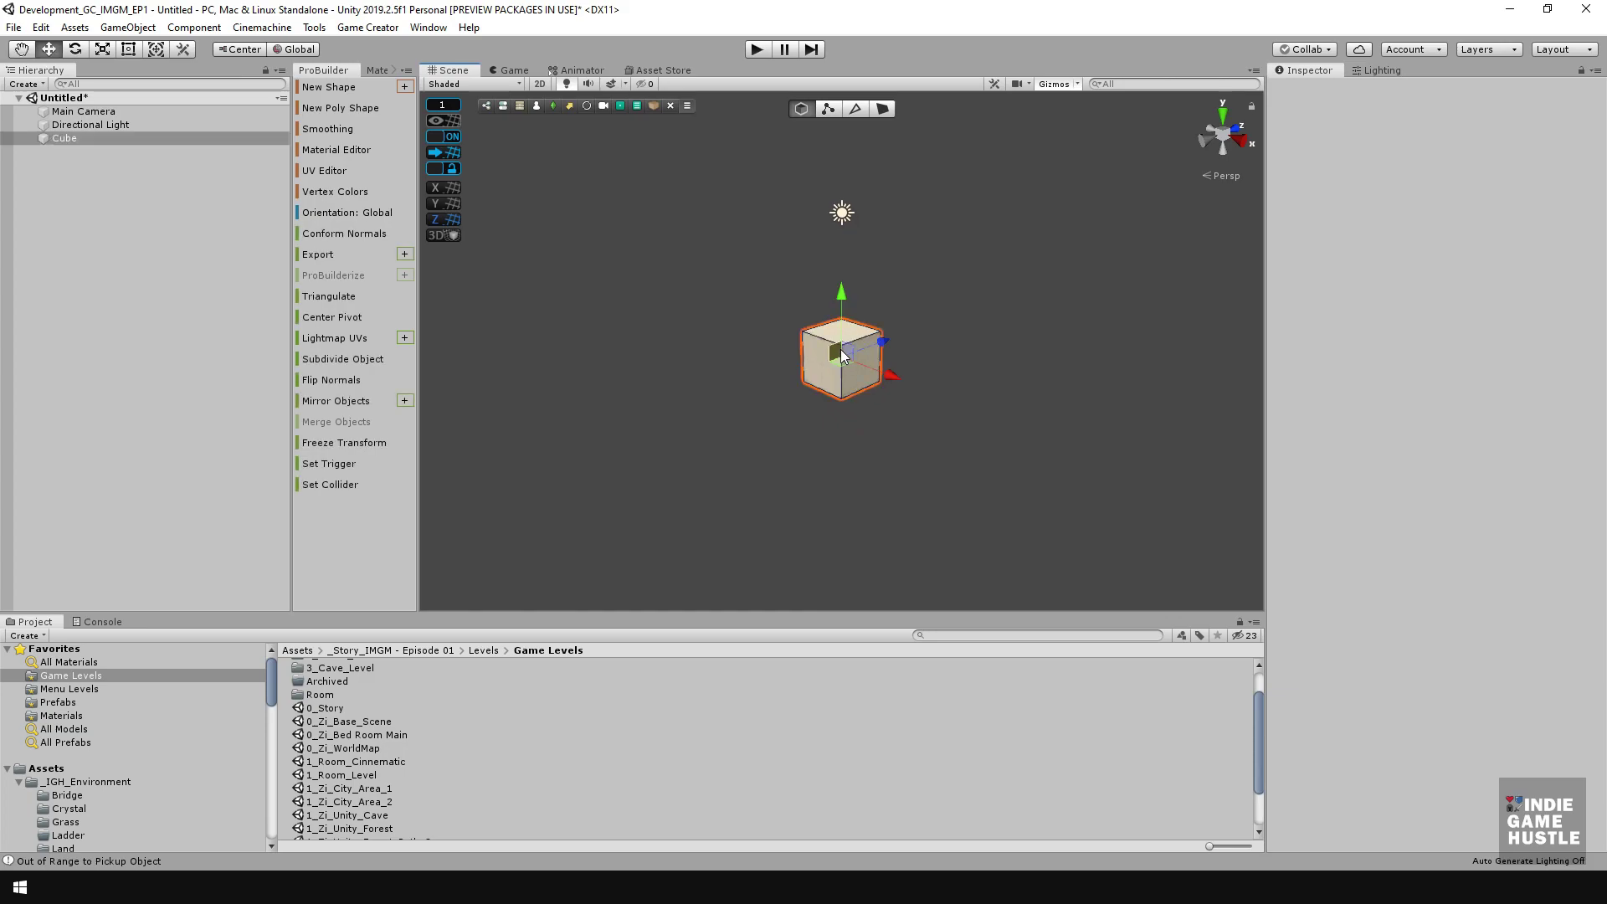
click(882, 109)
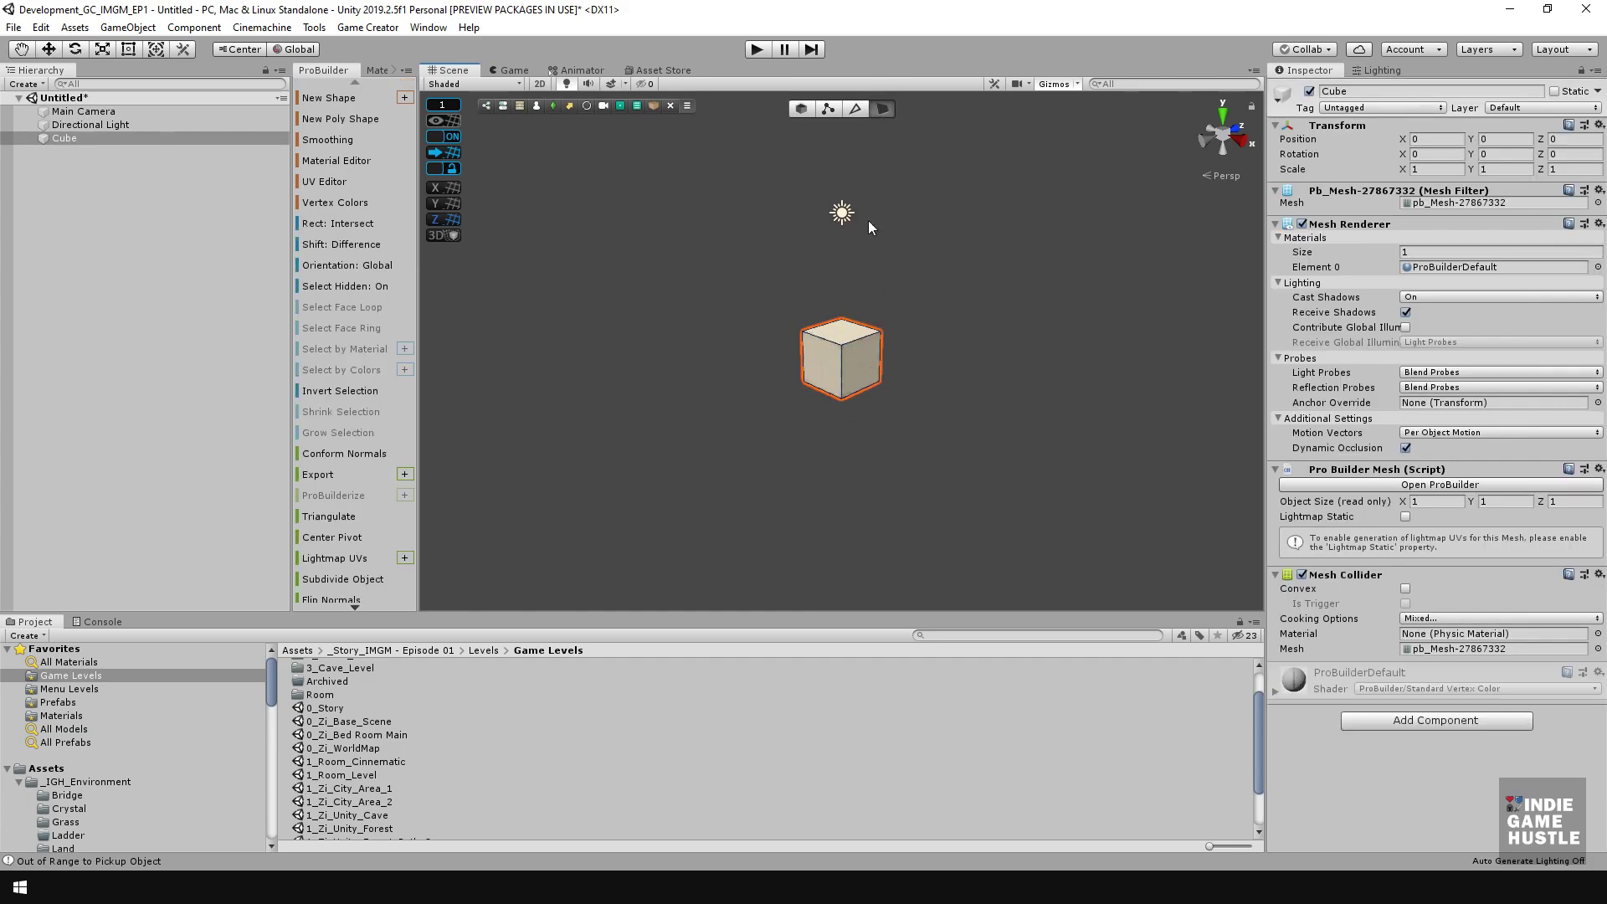
click(828, 360)
drag(867, 349, 561, 447)
click(838, 377)
click(774, 399)
drag(852, 426, 950, 508)
alt+drag(1008, 405, 886, 375)
click(861, 368)
alt+drag(711, 406, 916, 393)
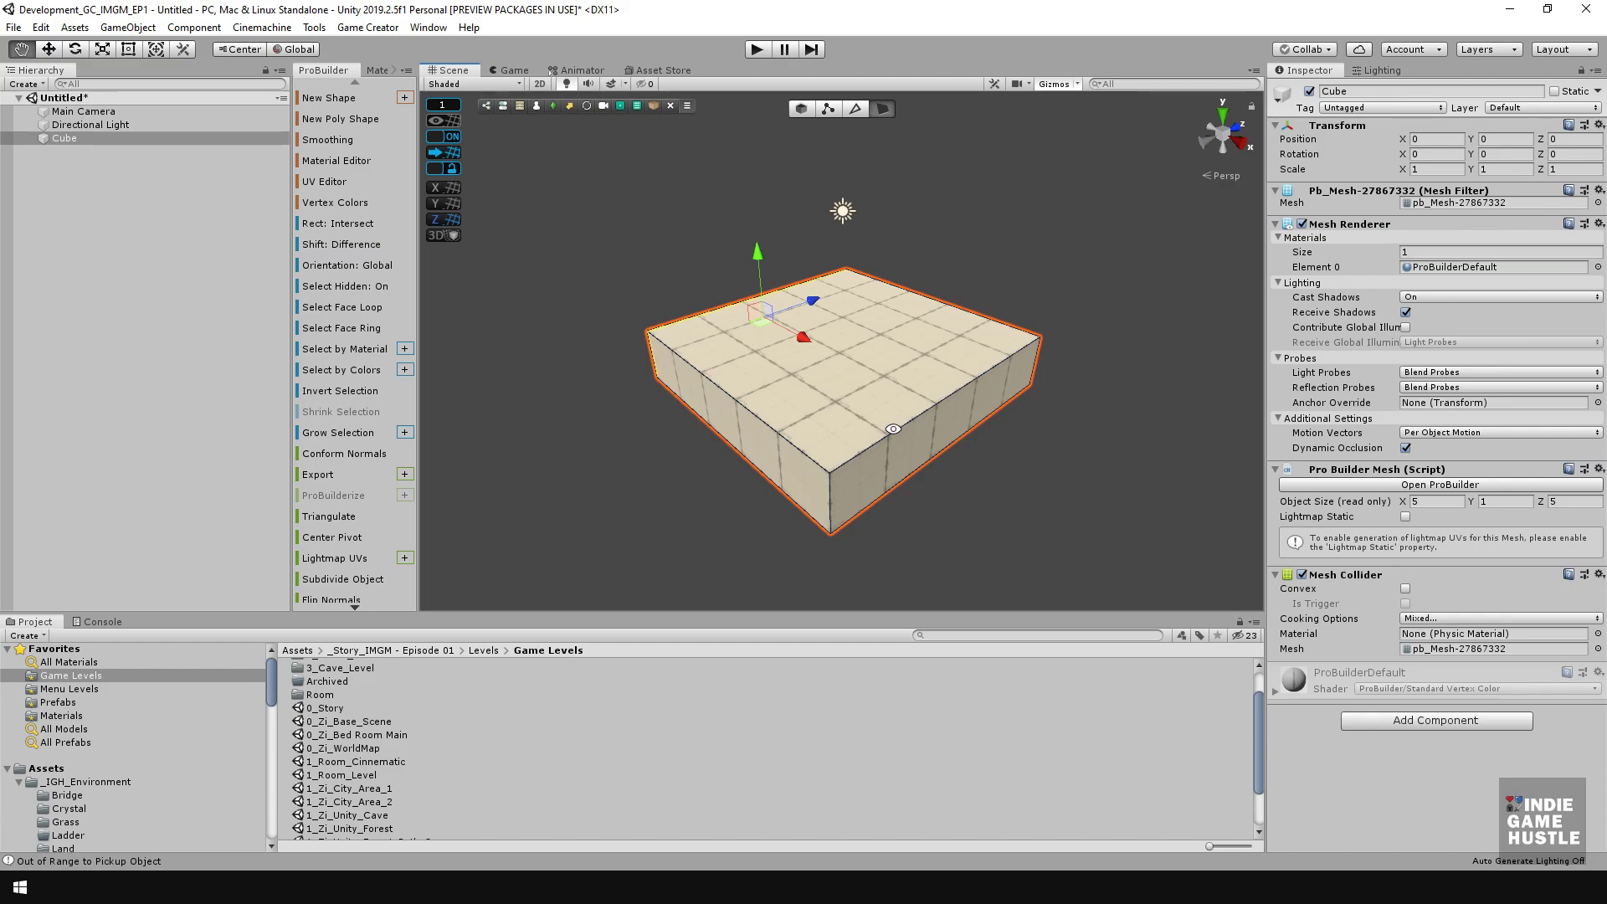
scroll(924, 334, down, 5)
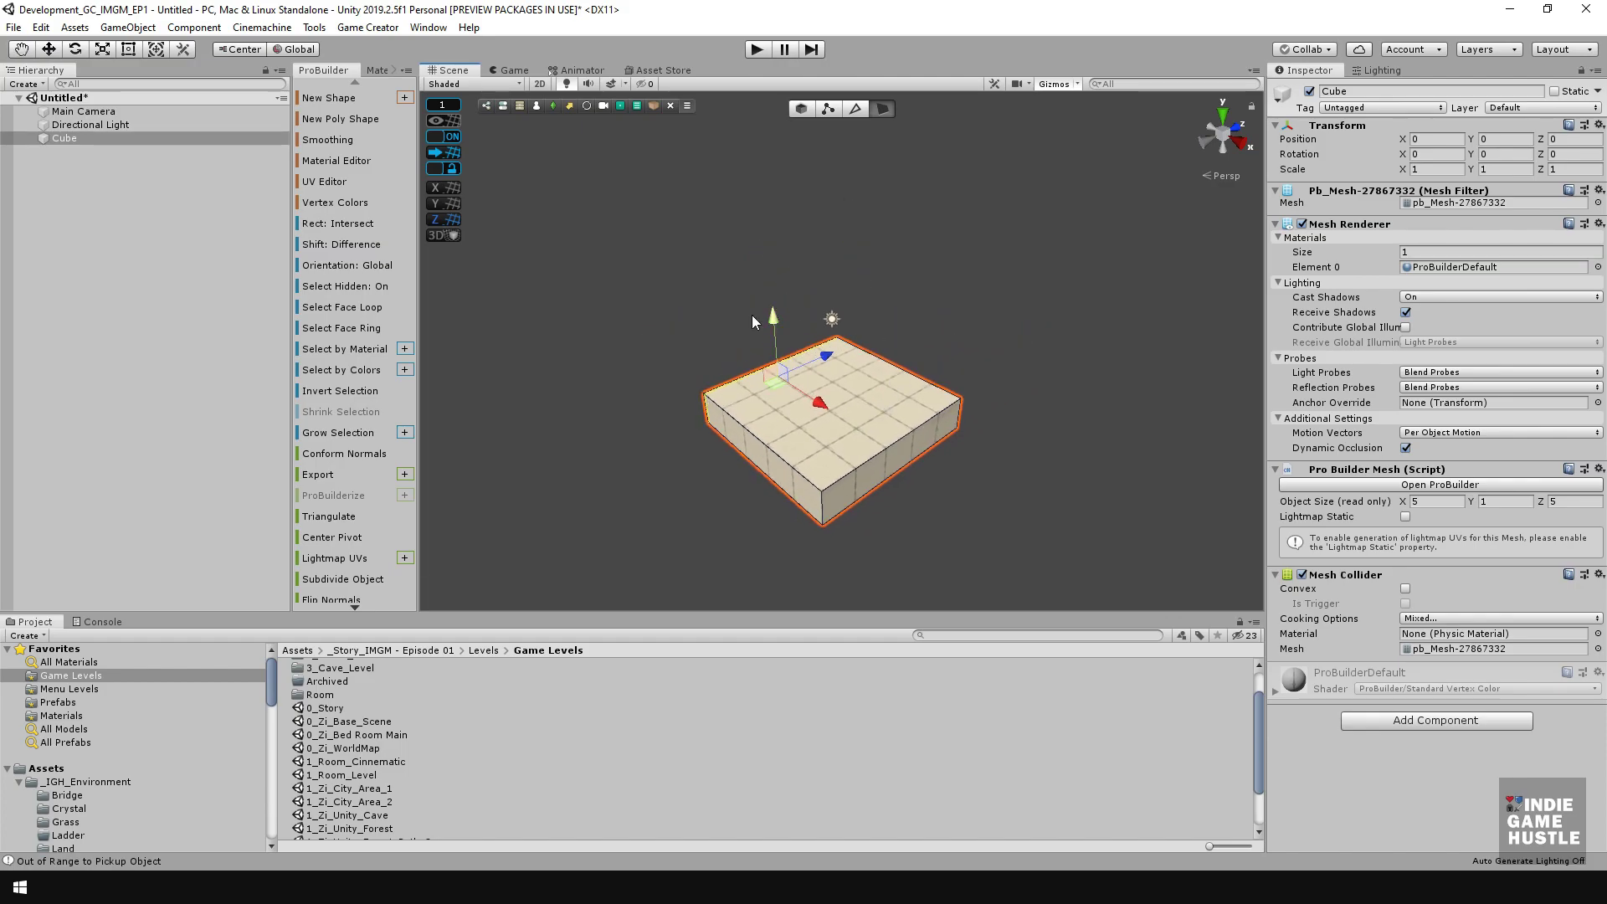
click(813, 129)
click(793, 108)
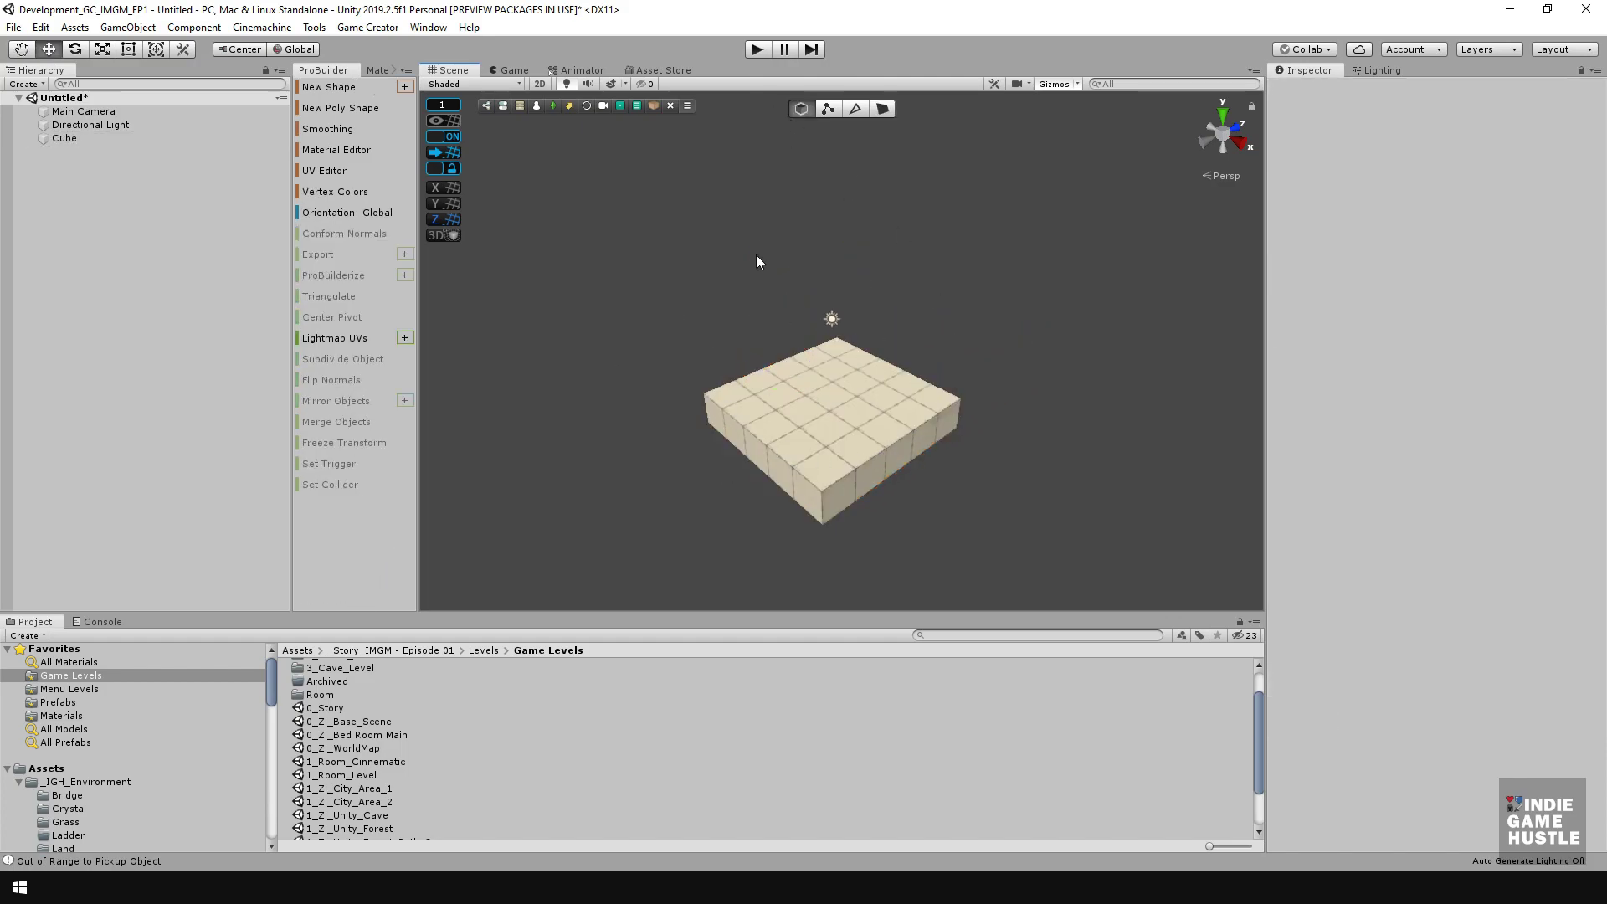
- Create a Game Creator player character on top of the platform, as a child of the cube
click(808, 416)
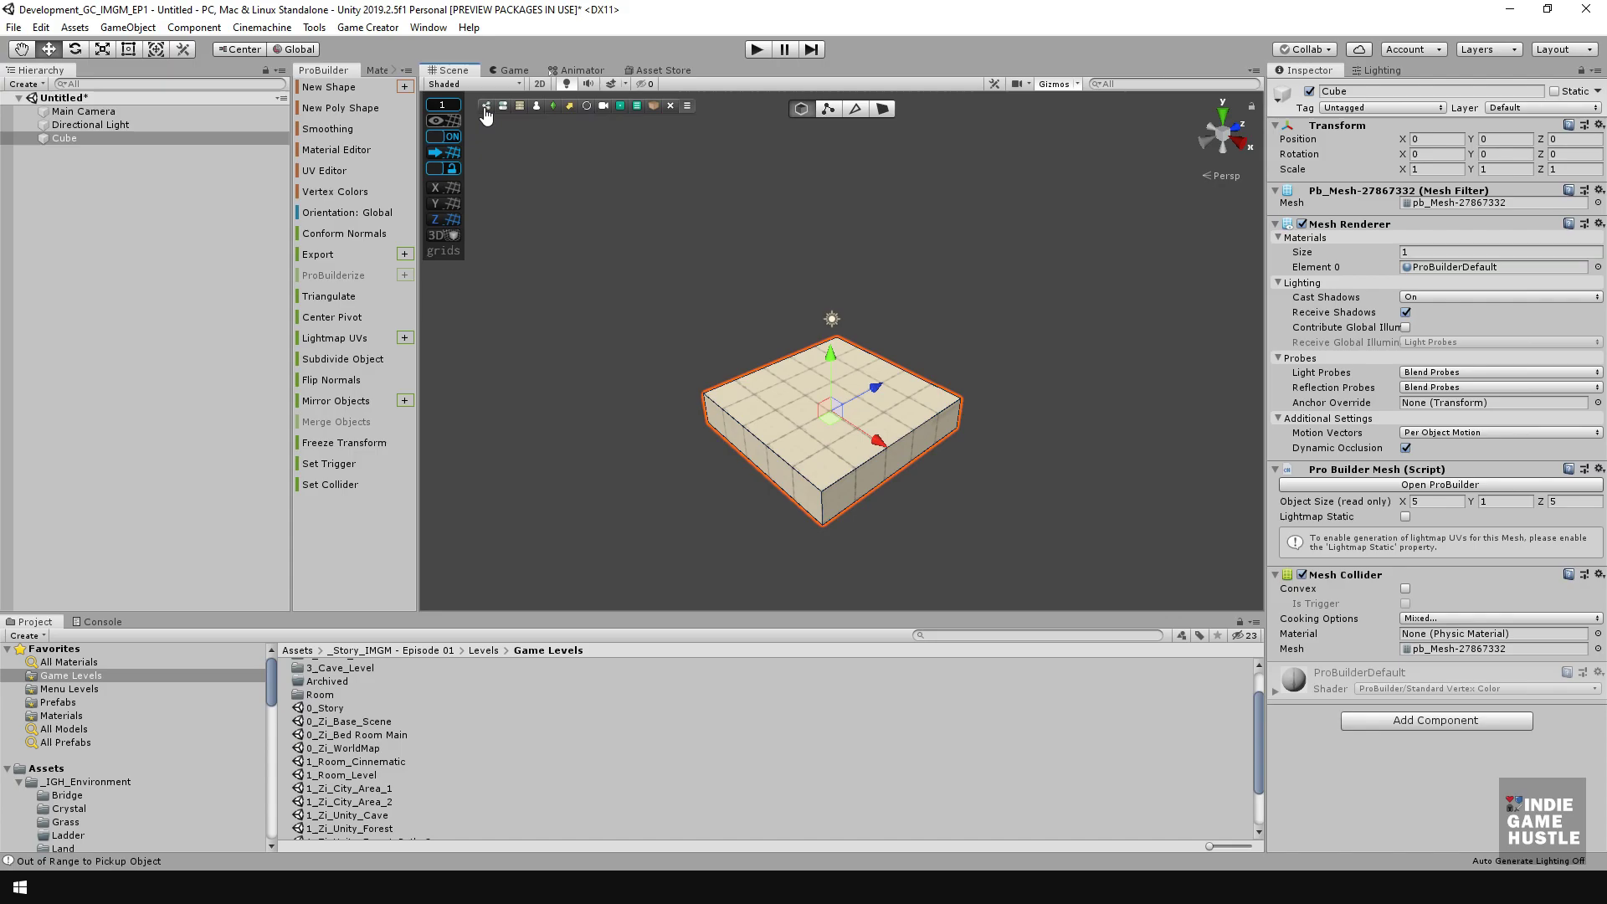
click(553, 112)
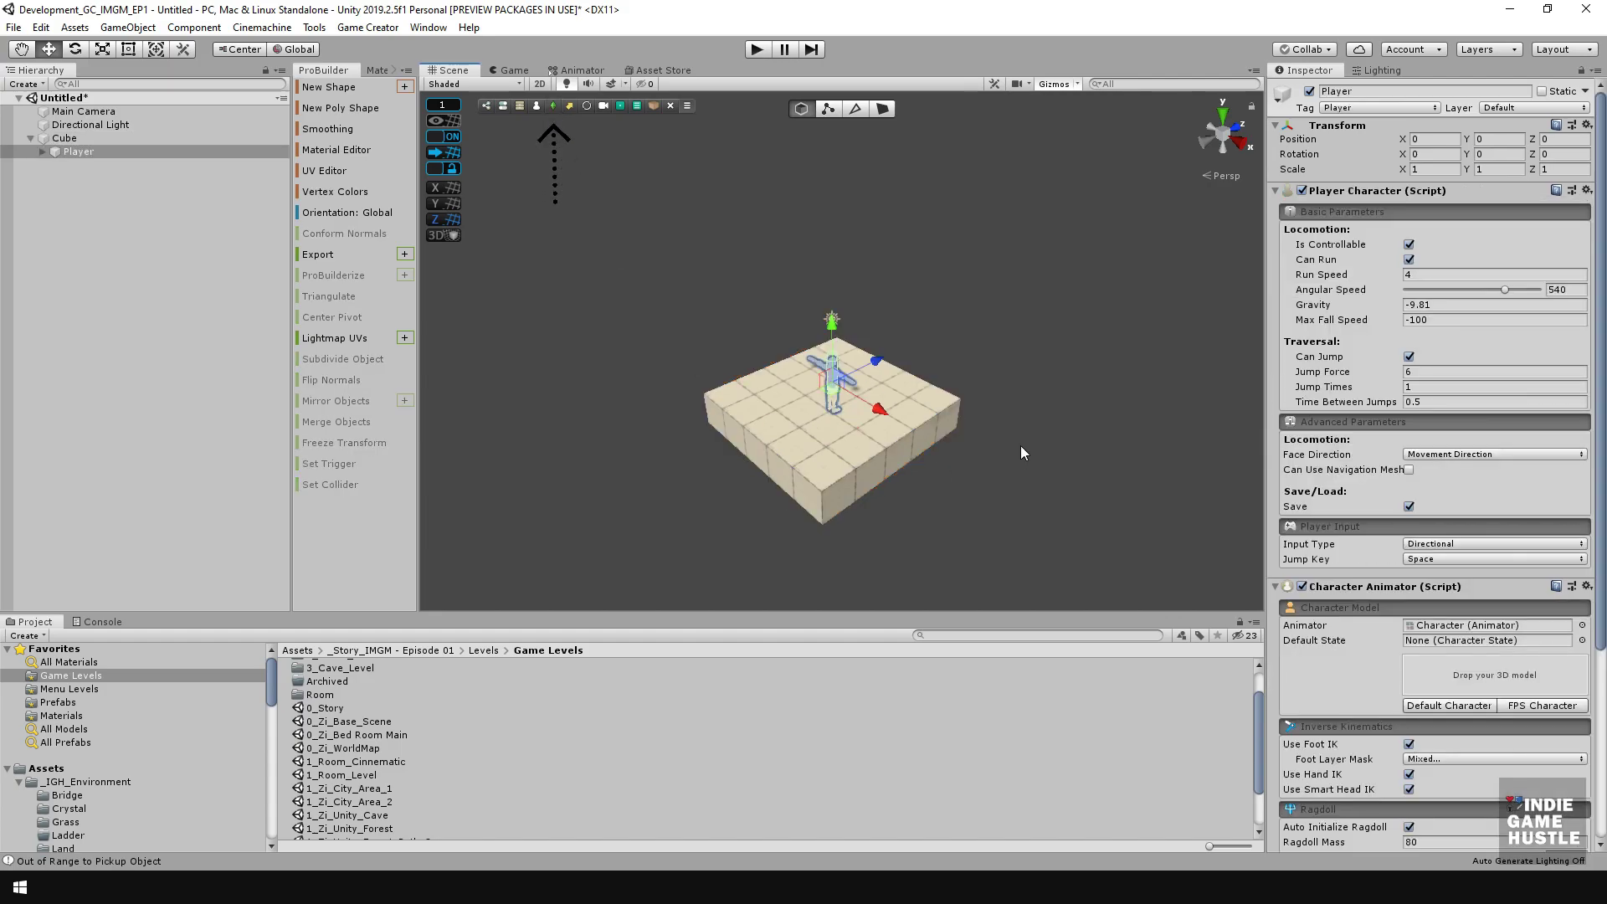
alt+drag(1000, 403, 835, 295)
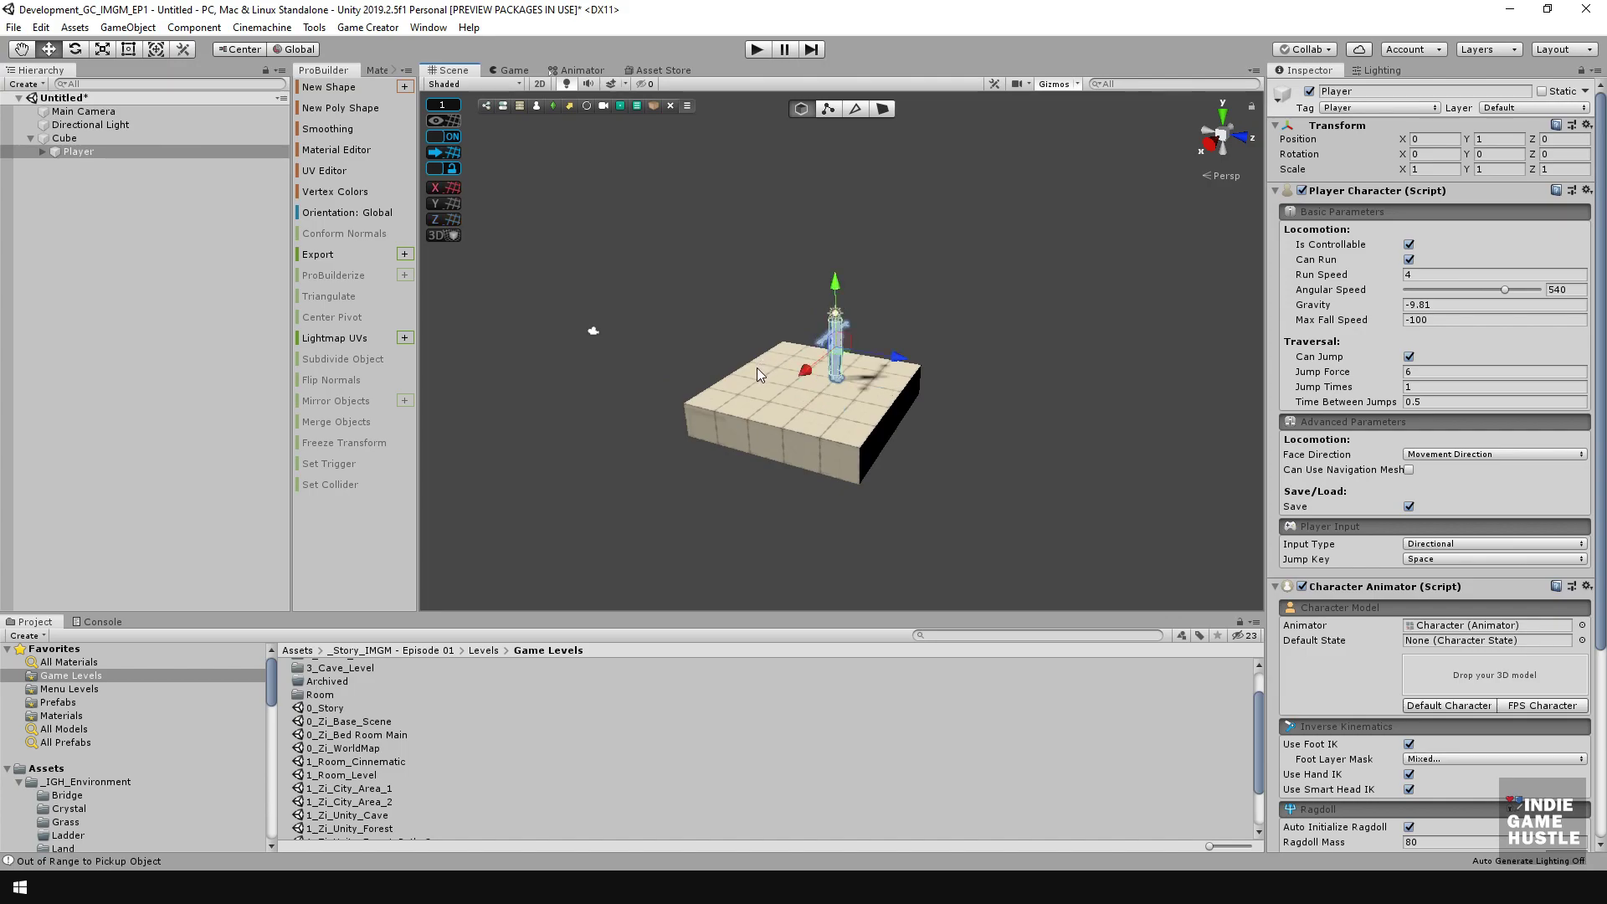
- Move the player character across the platform's top surface to position X 1, Z -1
alt+drag(650, 385, 905, 458)
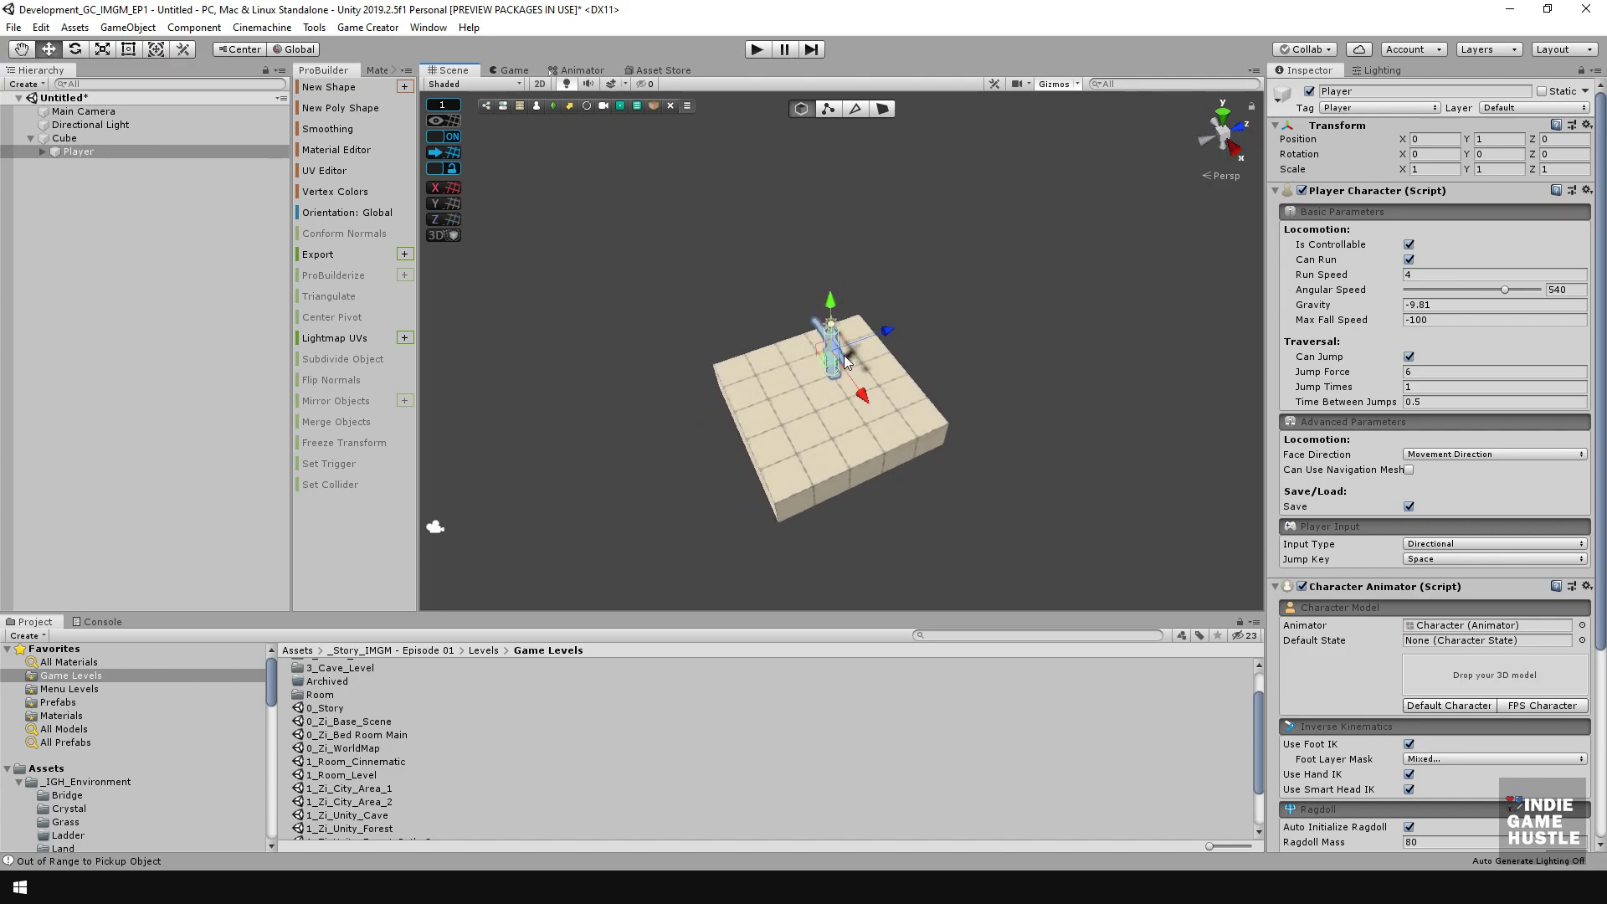
drag(825, 362, 814, 390)
alt+drag(915, 414, 518, 330)
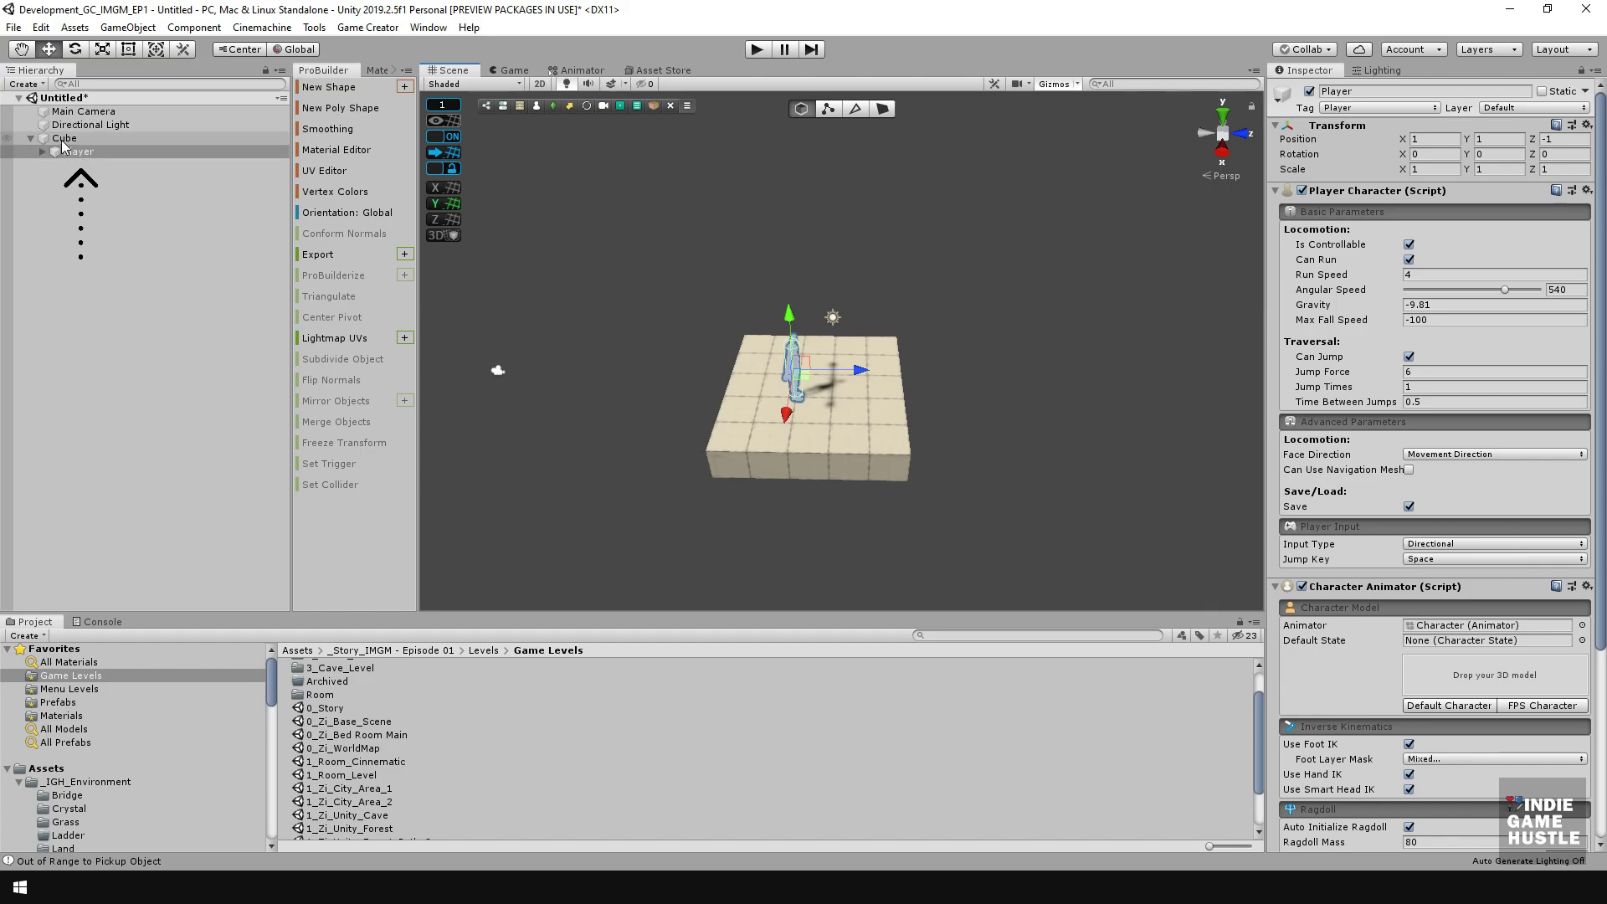
- Unparent Player from Cube and place it above Cube at the root of the scene hierarchy
click(99, 169)
drag(79, 151, 77, 132)
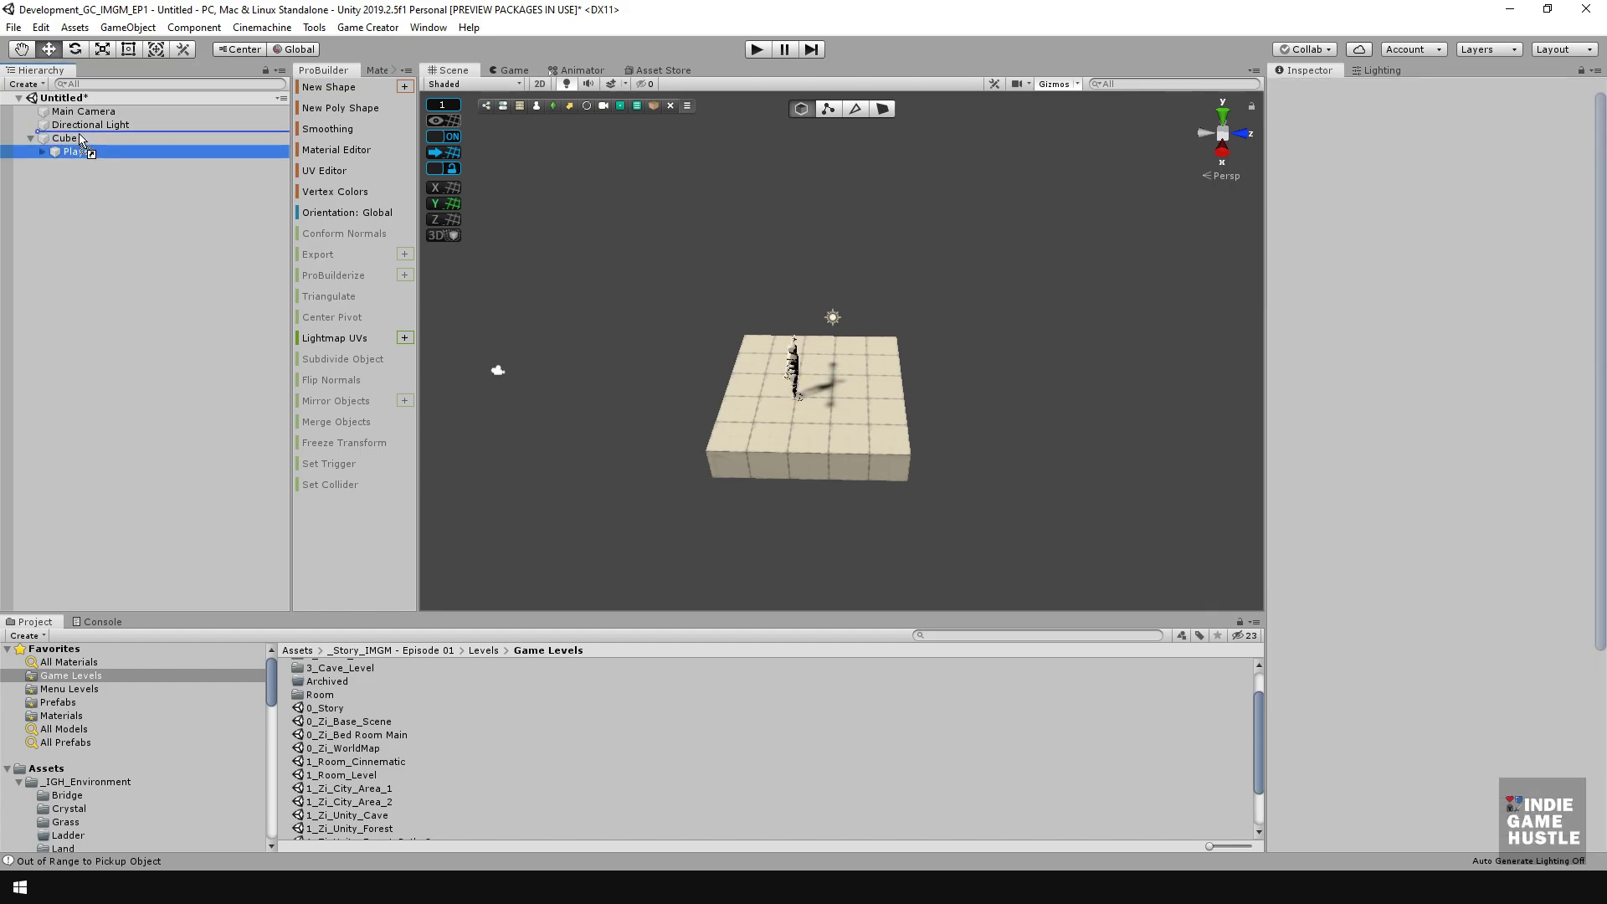
click(131, 199)
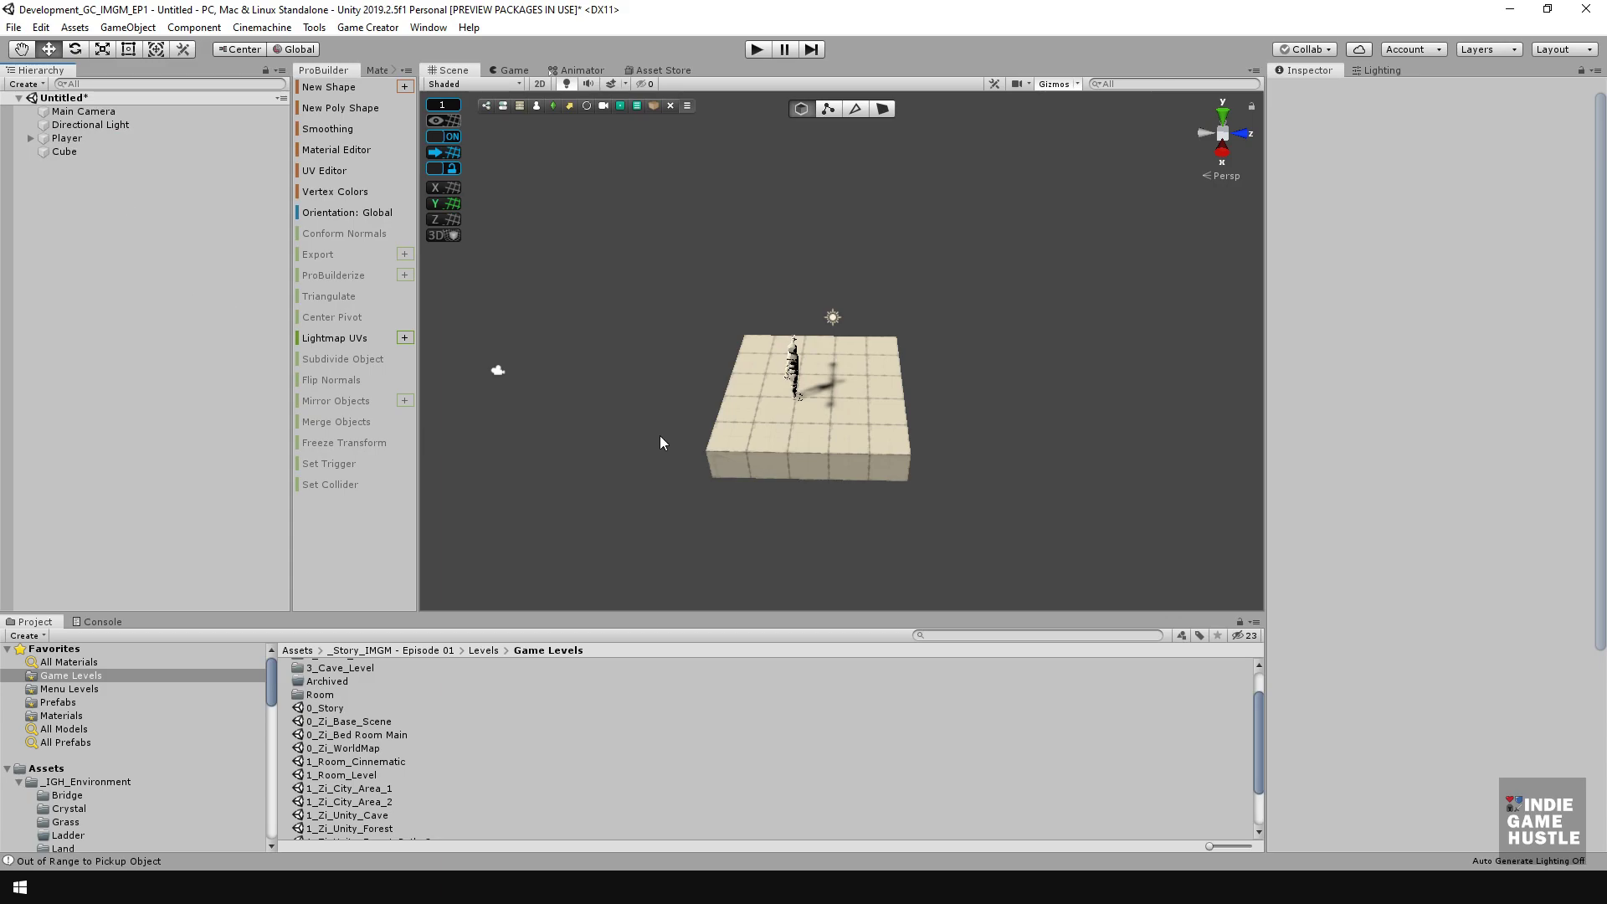
alt+drag(649, 454, 778, 444)
click(805, 448)
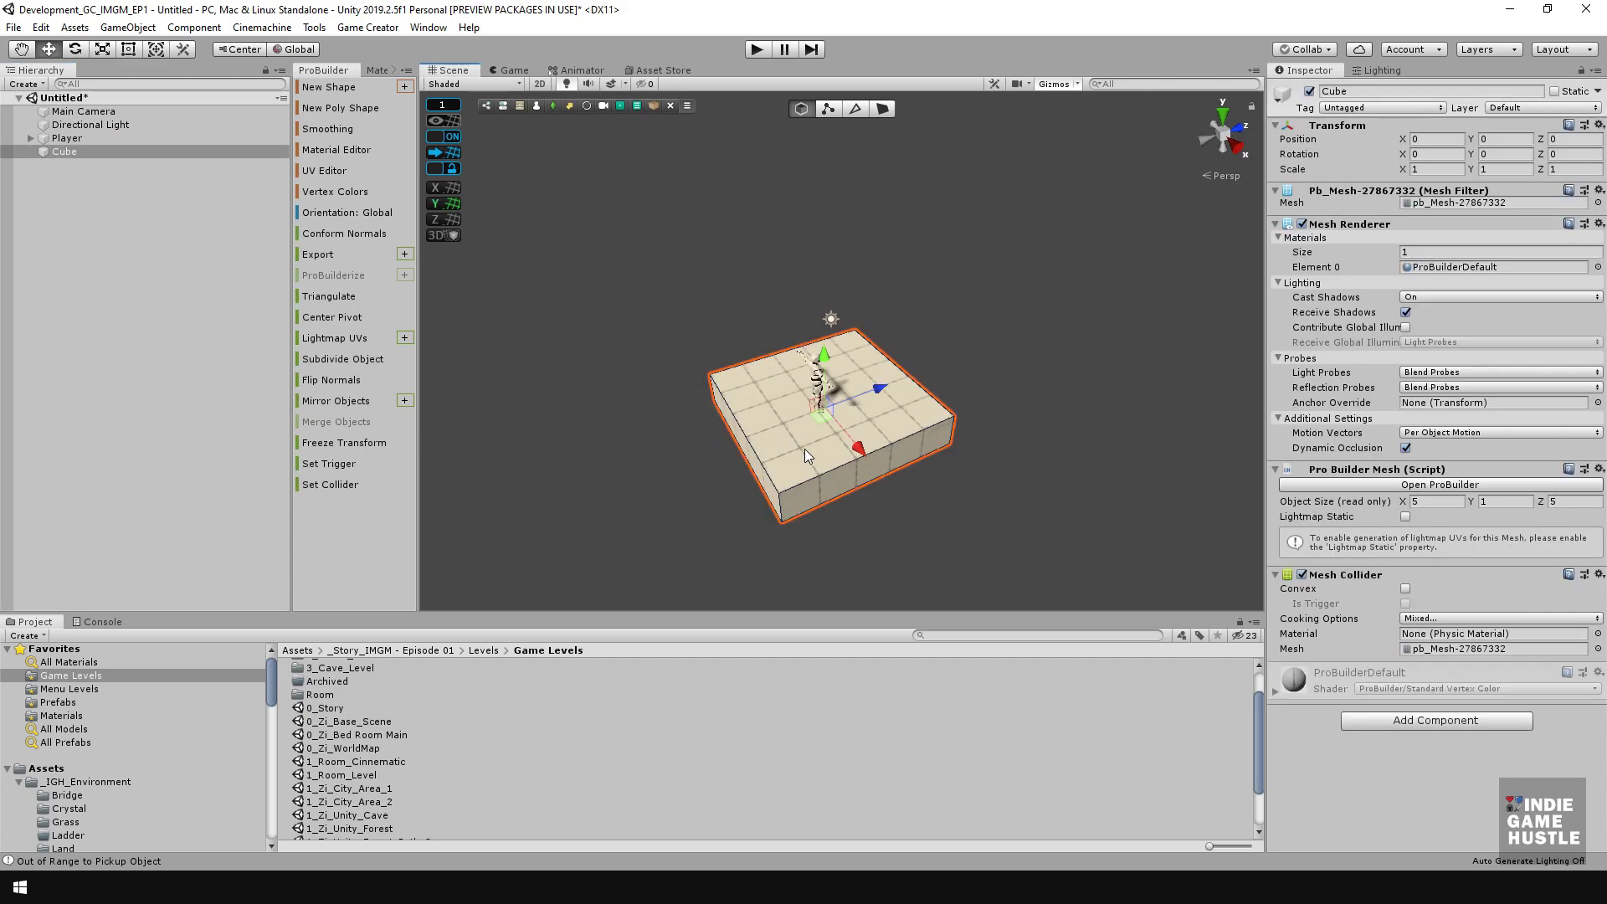
alt+drag(1109, 451, 811, 415)
alt+scroll(812, 415, up, 3)
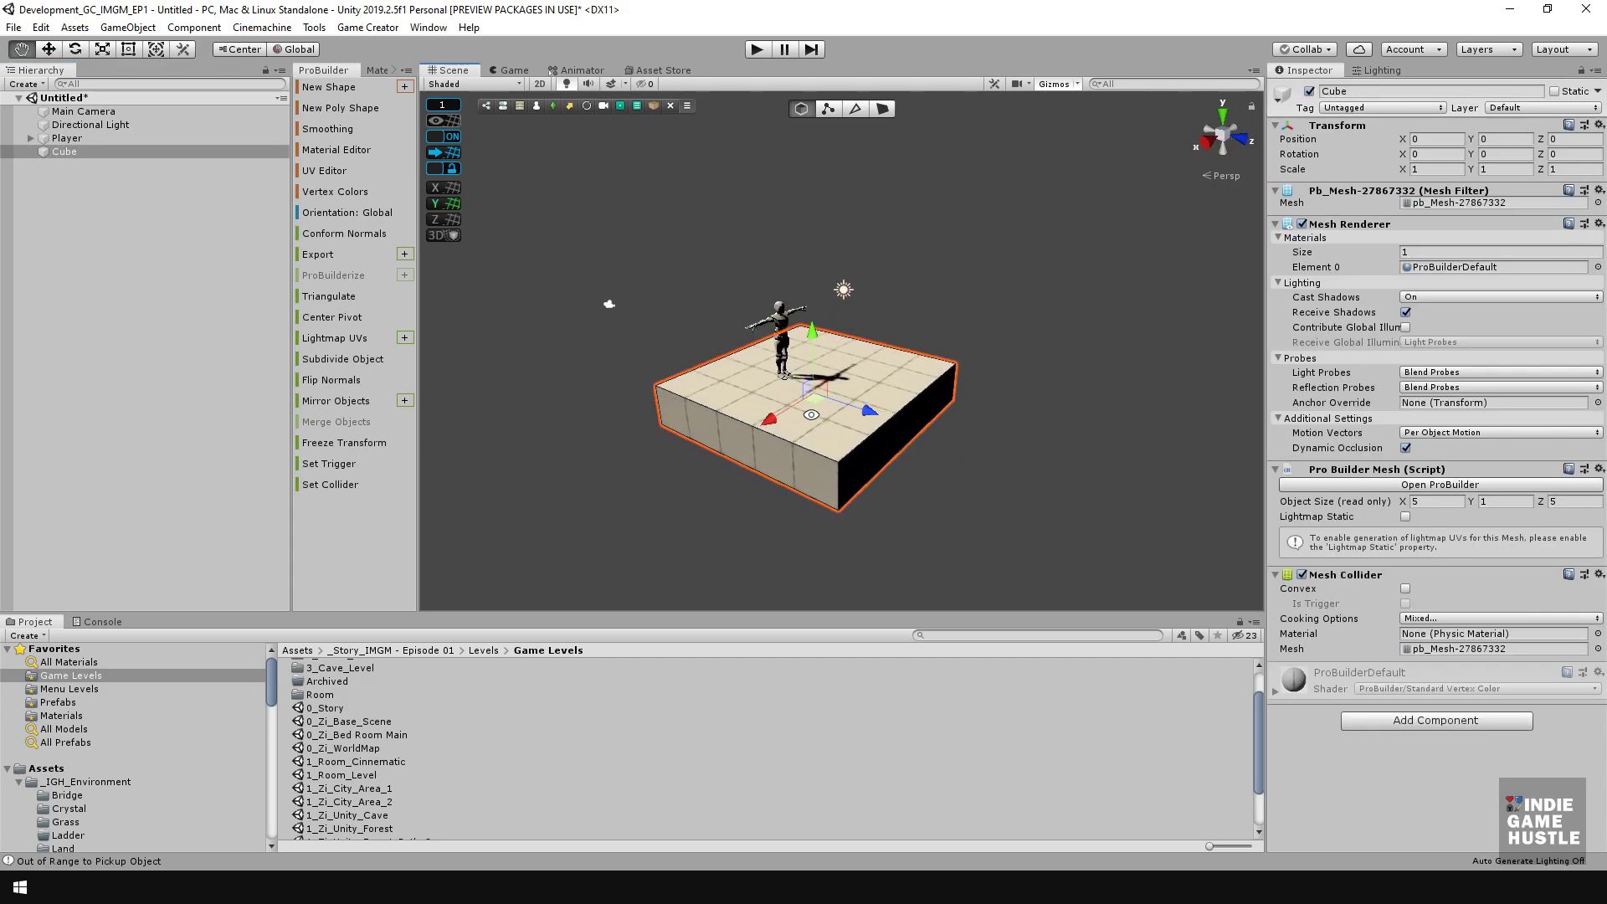
click(949, 332)
click(890, 392)
click(610, 372)
click(746, 403)
click(596, 343)
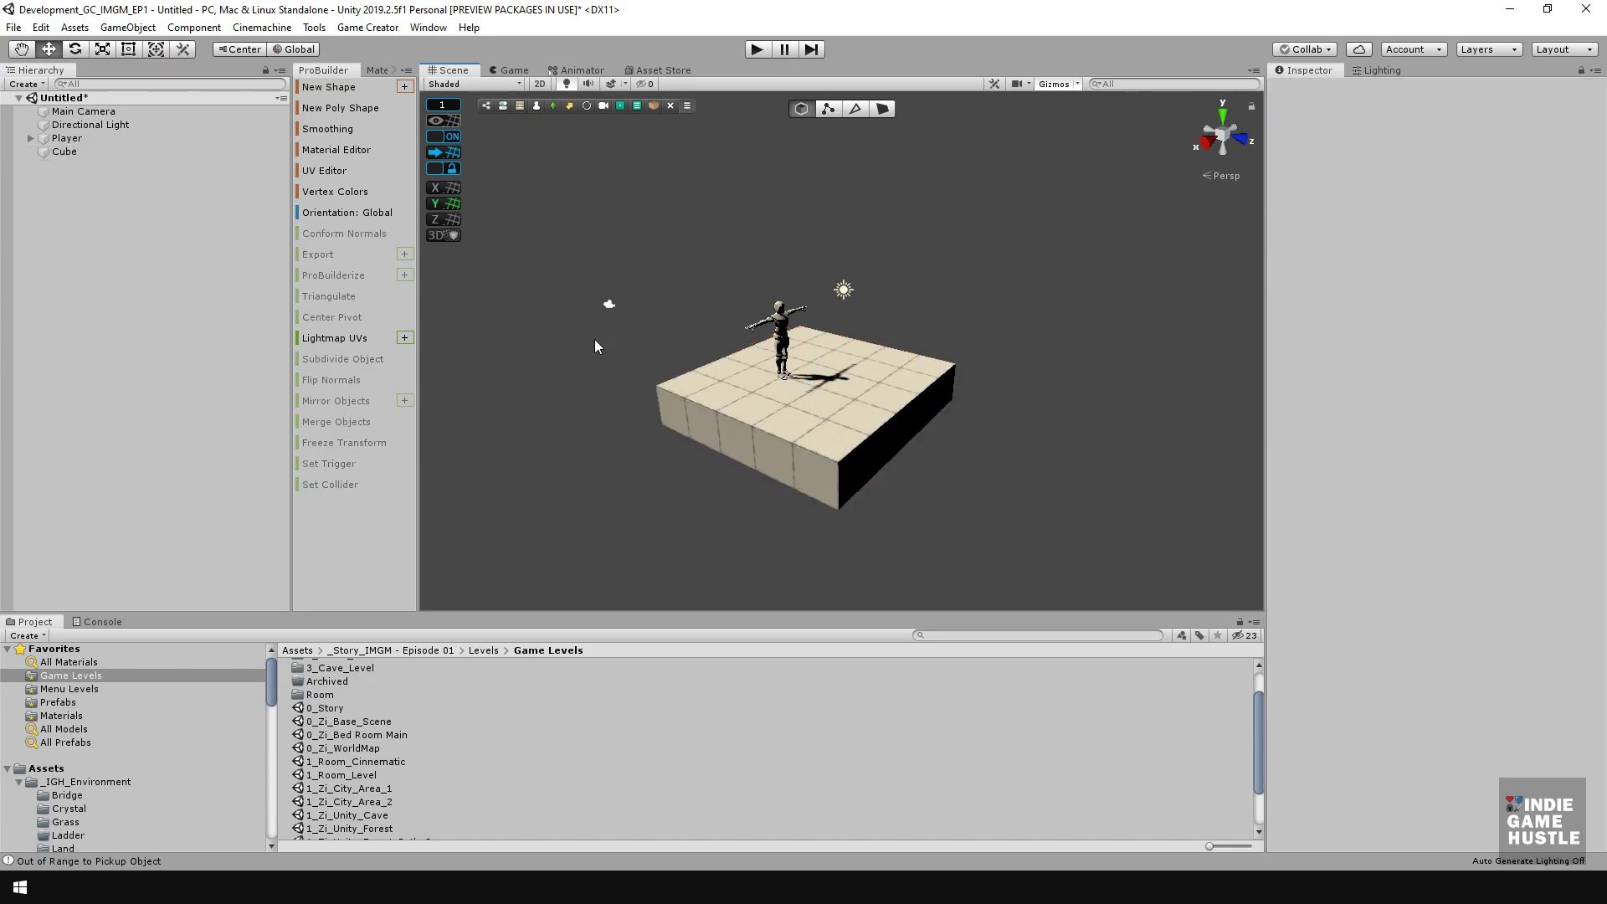
click(730, 394)
click(109, 186)
key(Down)
key(Down)
key(Down)
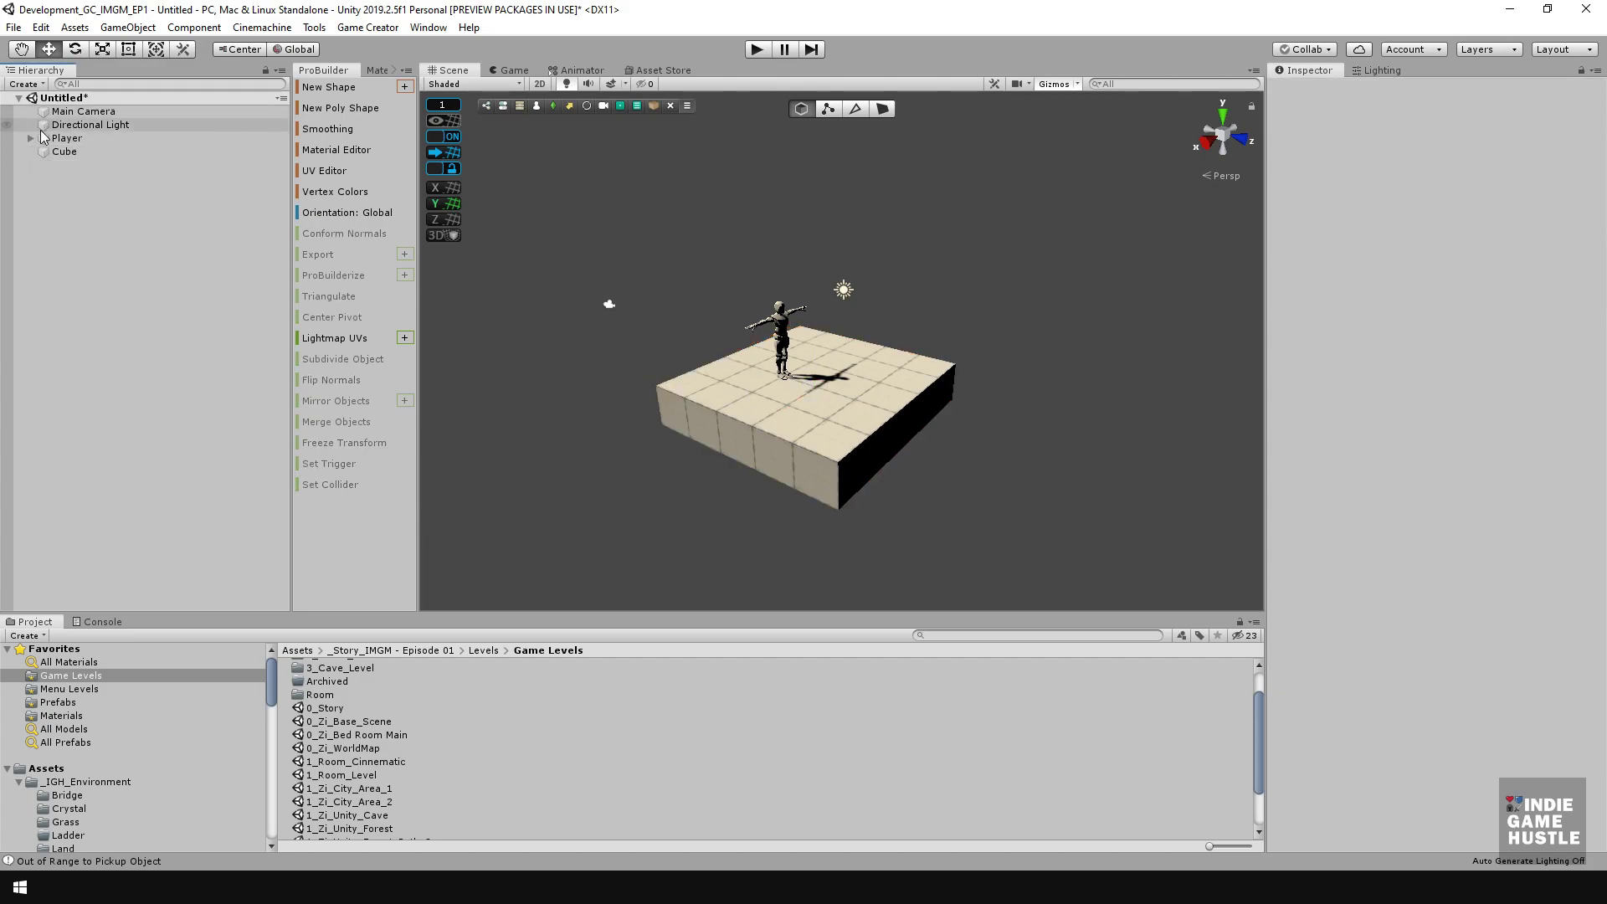
- Frame the platform from an elevated corner angle and align the Main Camera with that scene view
click(589, 345)
alt+drag(589, 345, 825, 465)
alt+scroll(825, 466, down, 2)
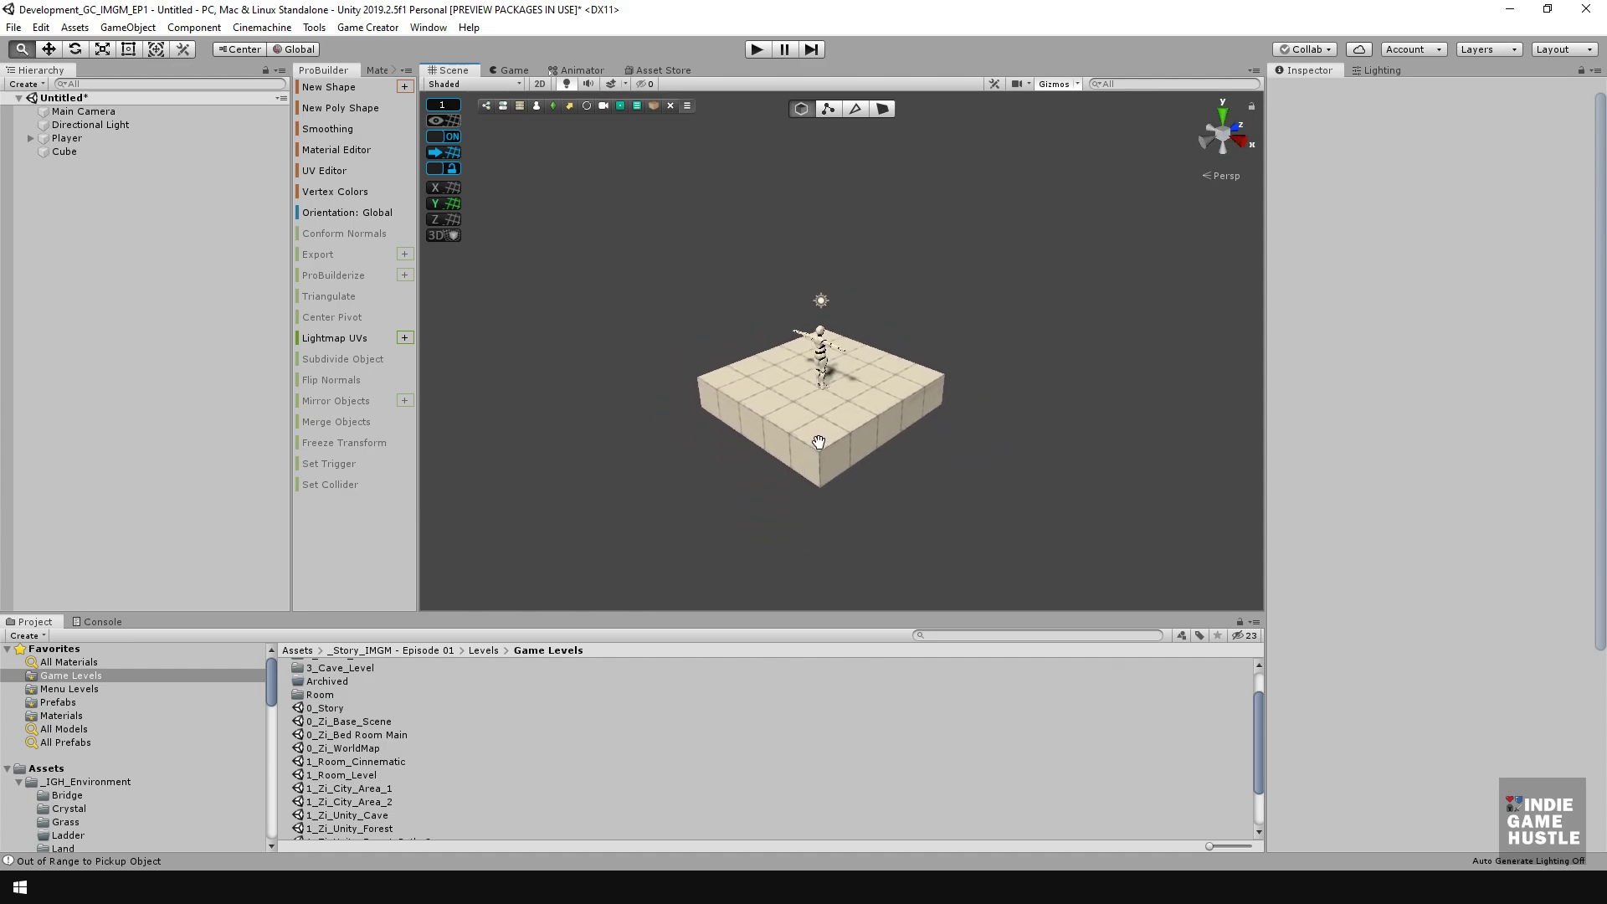
scroll(818, 440, up, 4)
mouse_move(817, 438)
alt+mouse_down()
mouse_move(855, 395)
mouse_move(815, 424)
mouse_move(842, 420)
alt+mouse_up()
click(108, 112)
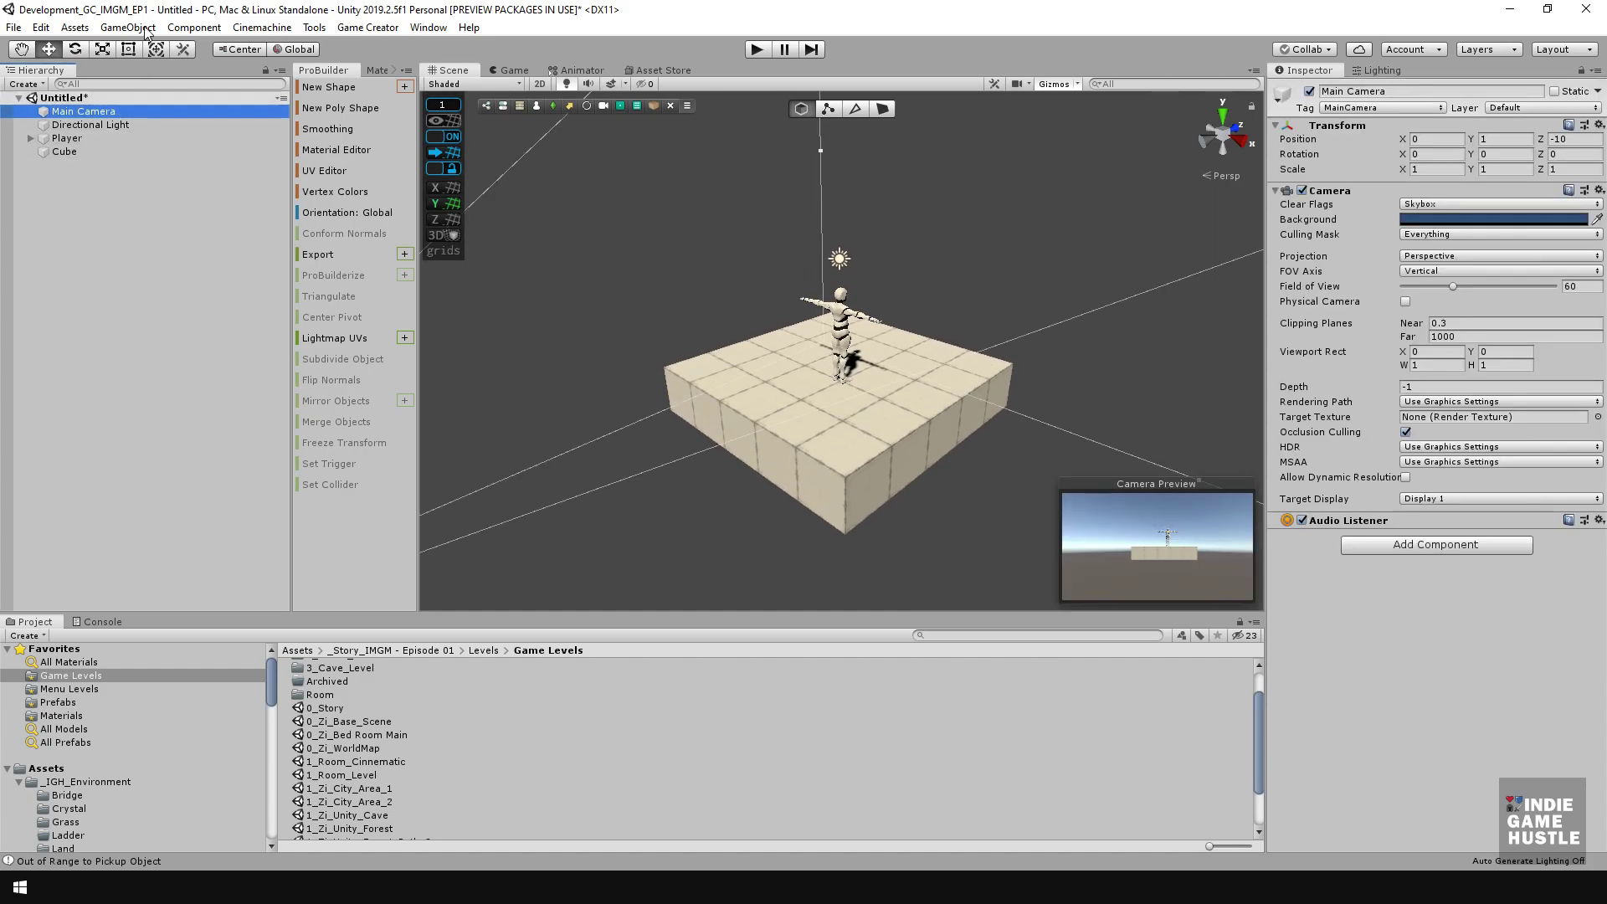
click(127, 29)
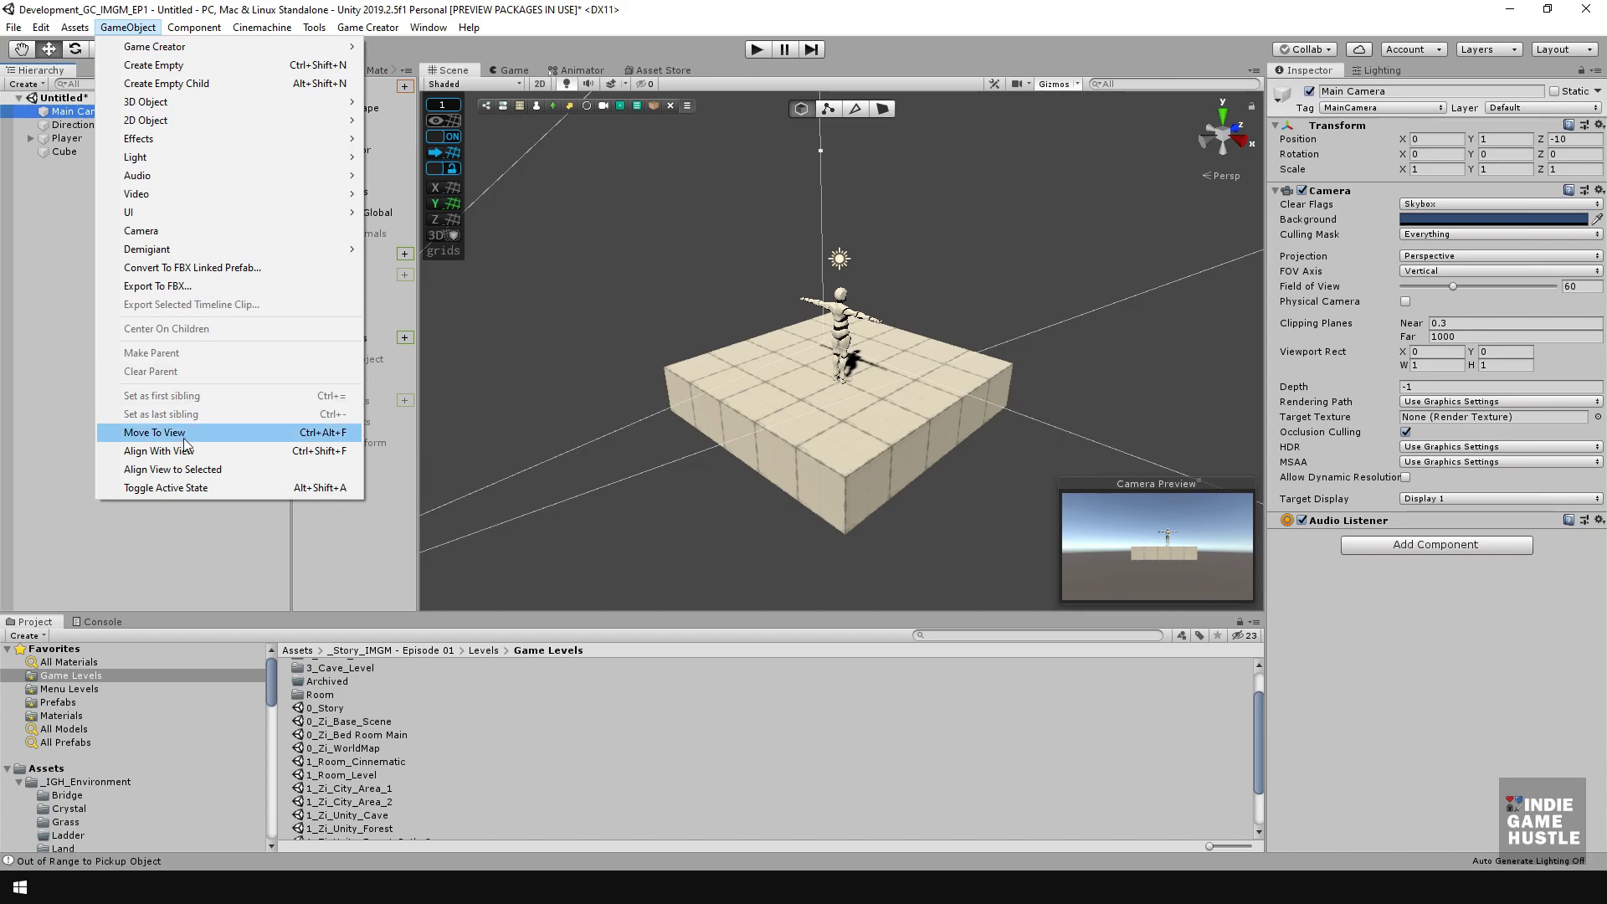
click(181, 456)
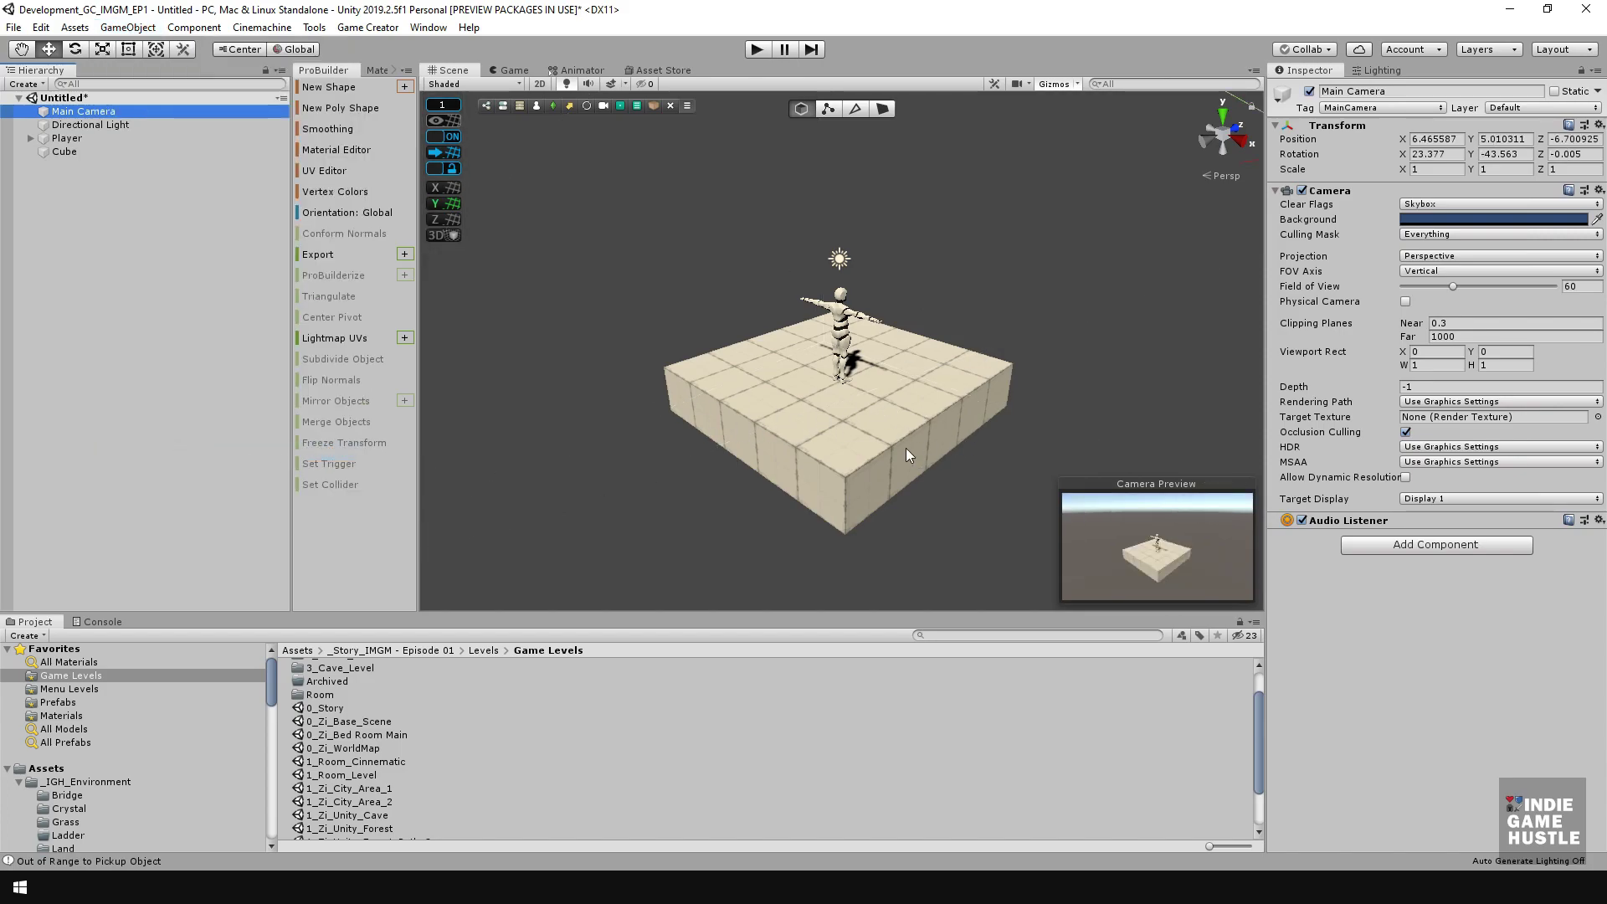
- Set the Main Camera's Clear Flags to Solid Color with a grey 6F6F6F background, and check the result in the Game view
click(1440, 204)
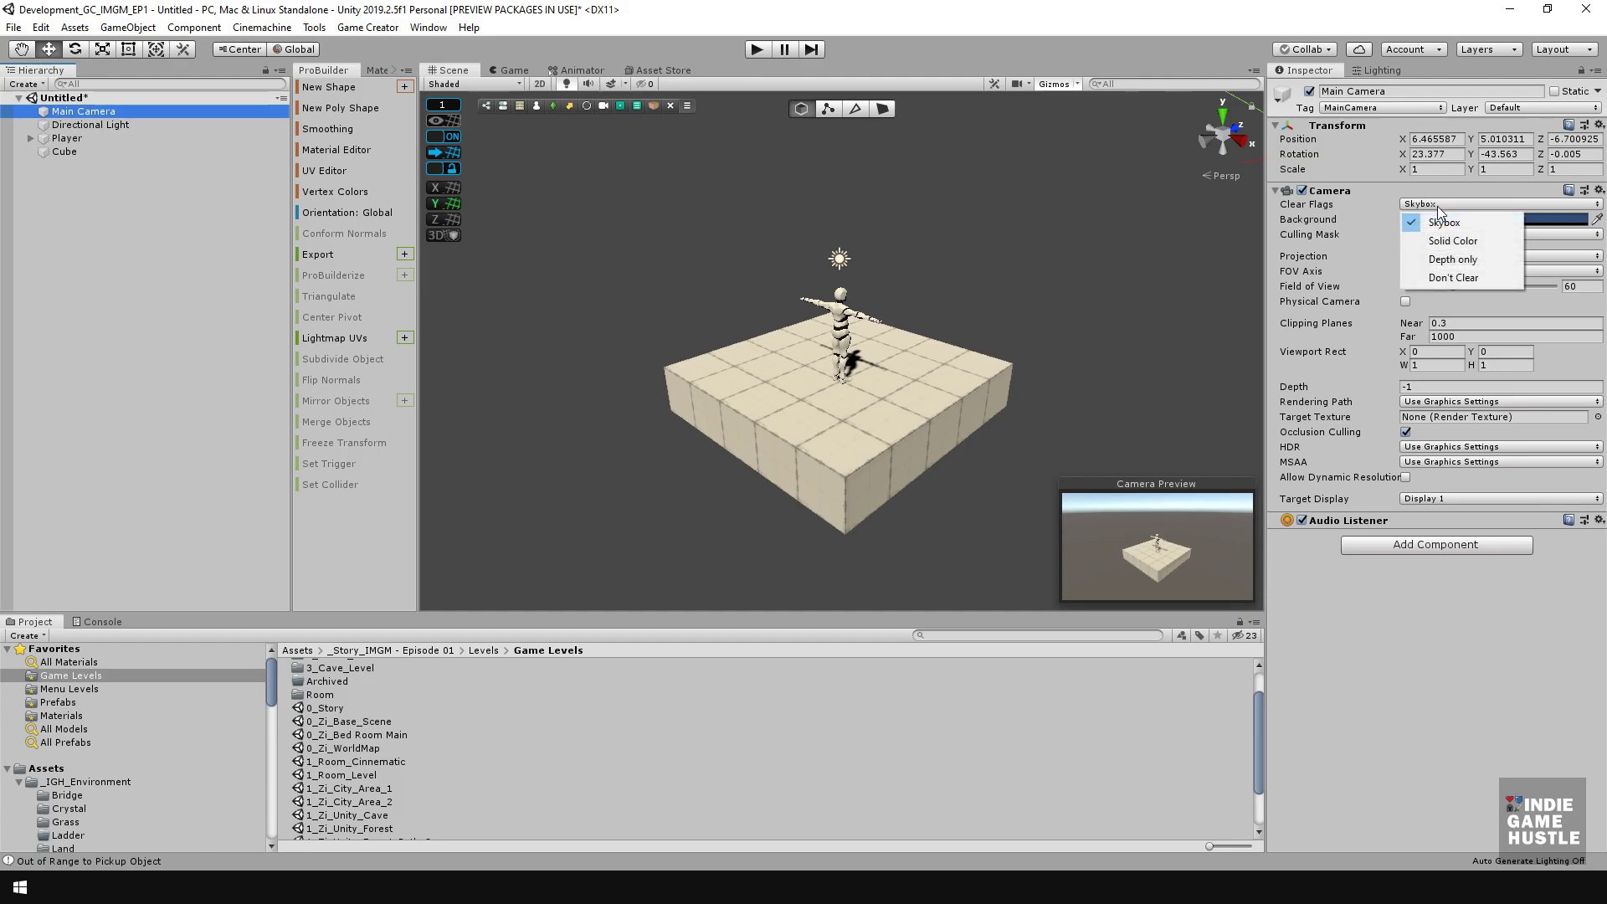
click(1453, 243)
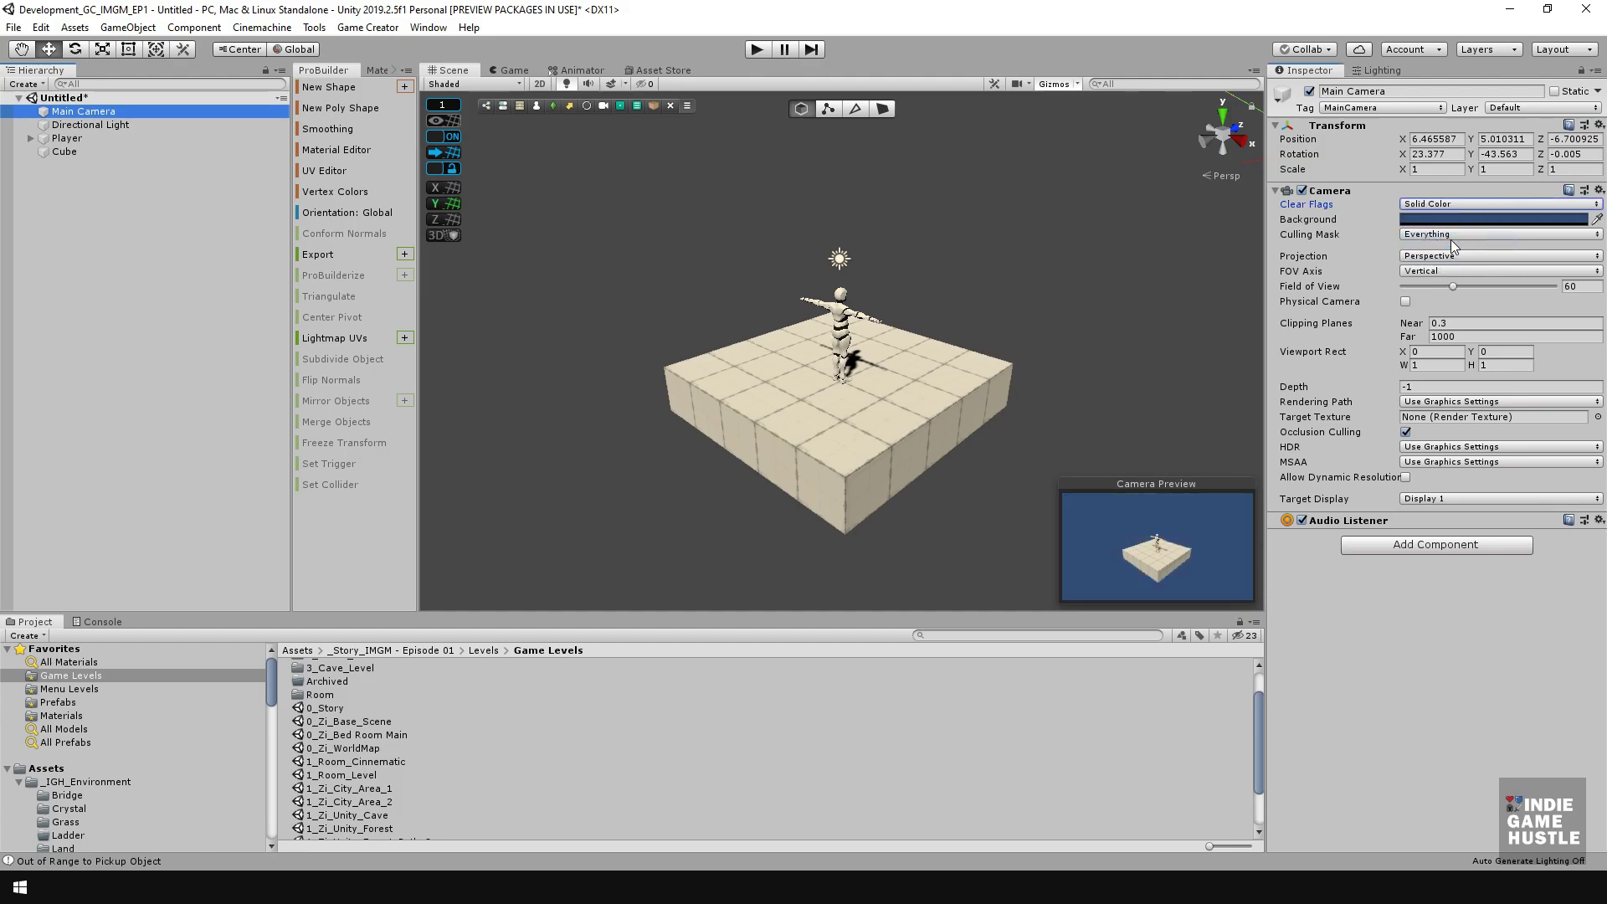
click(1451, 219)
drag(1127, 402, 1088, 398)
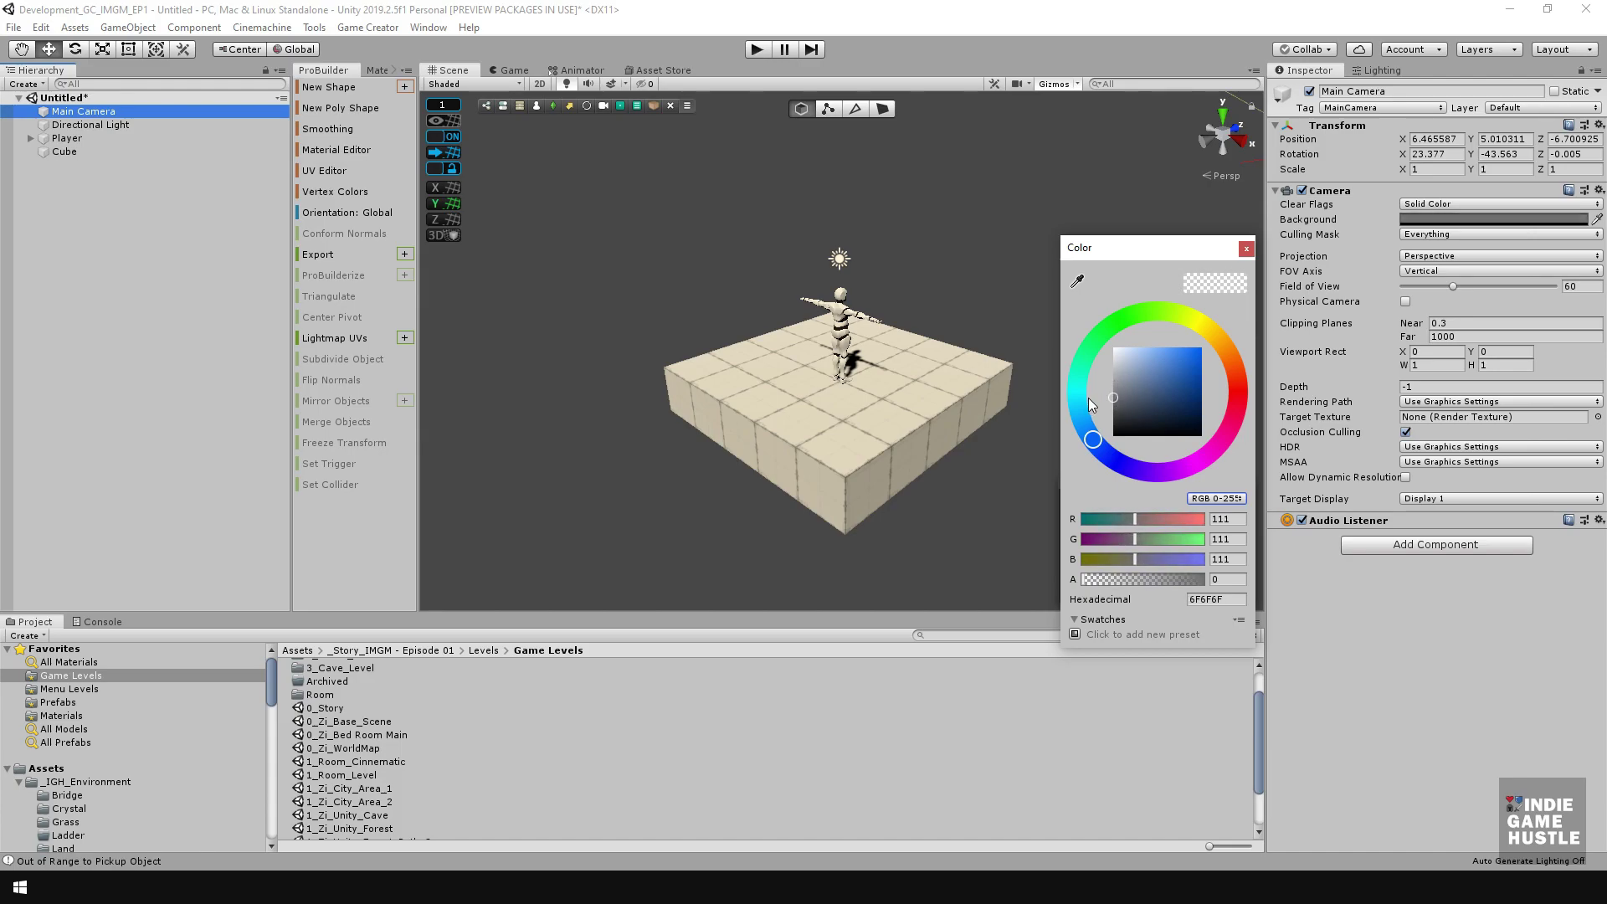
click(1022, 338)
click(512, 70)
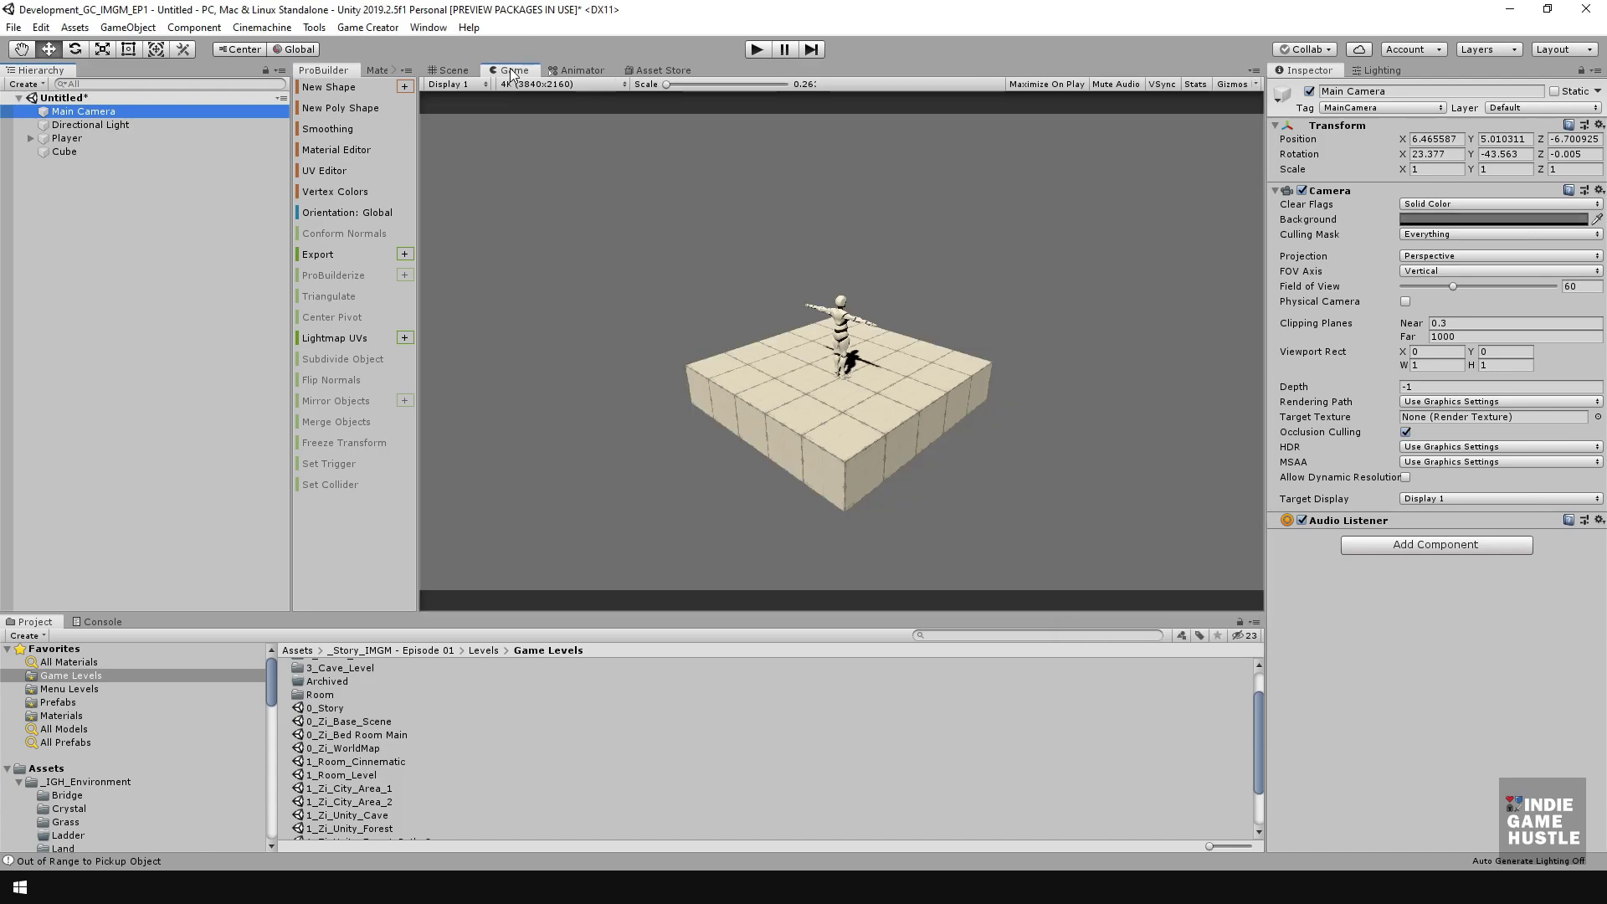
click(454, 71)
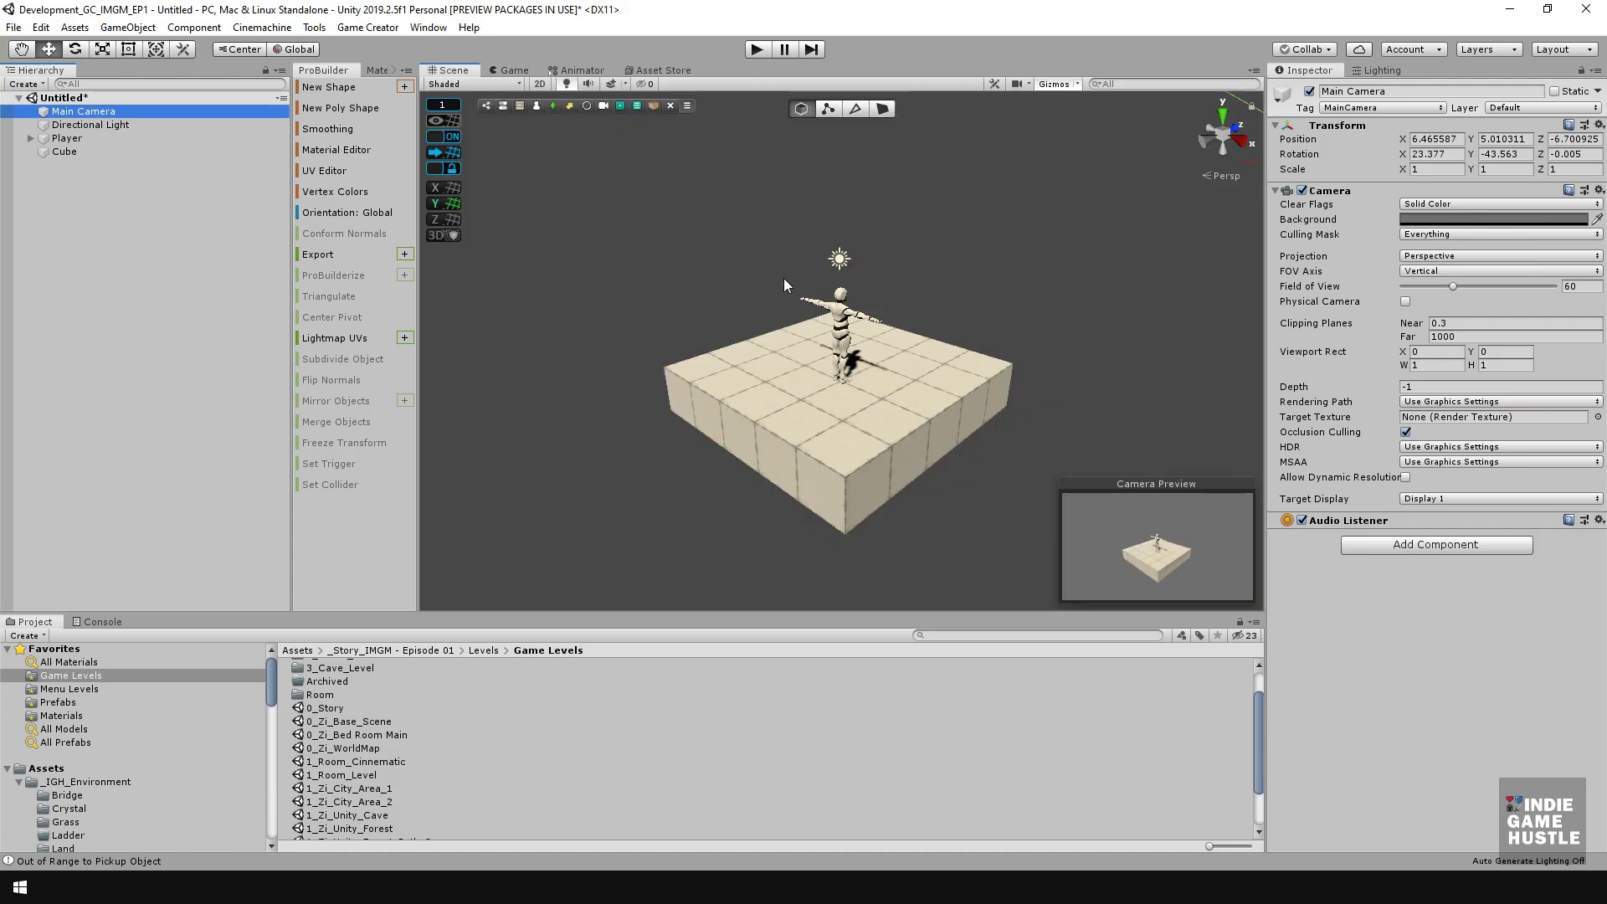
scroll(839, 310, up, 3)
scroll(855, 339, down, 4)
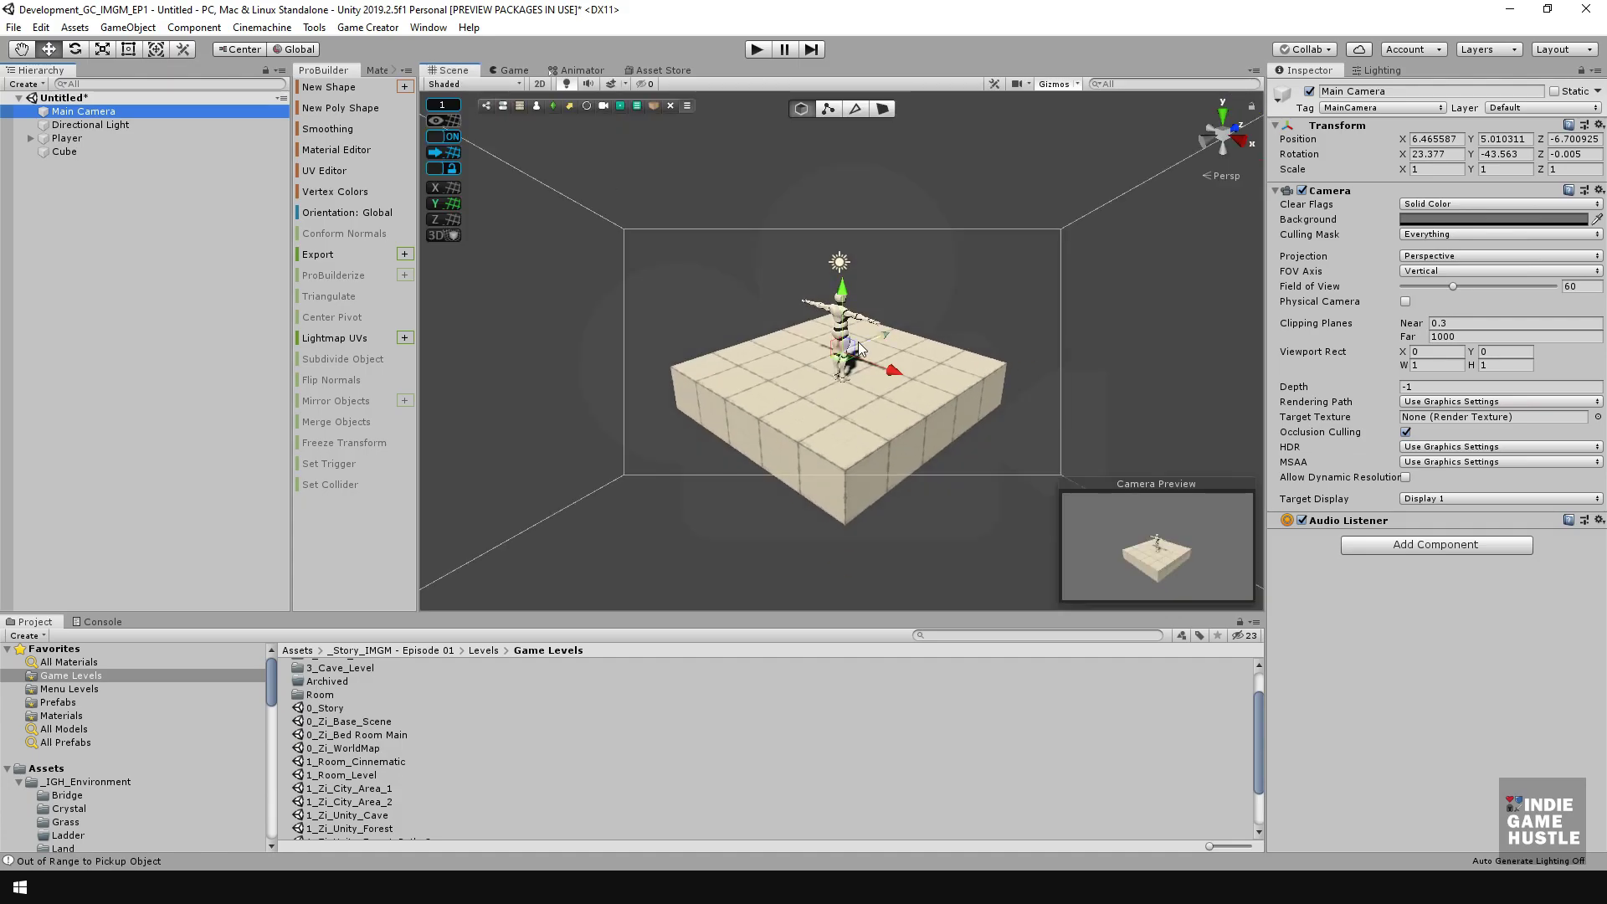
scroll(856, 343, up, 4)
scroll(861, 345, up, 1)
click(1006, 308)
alt+drag(1007, 312, 921, 350)
alt+scroll(935, 386, down, 5)
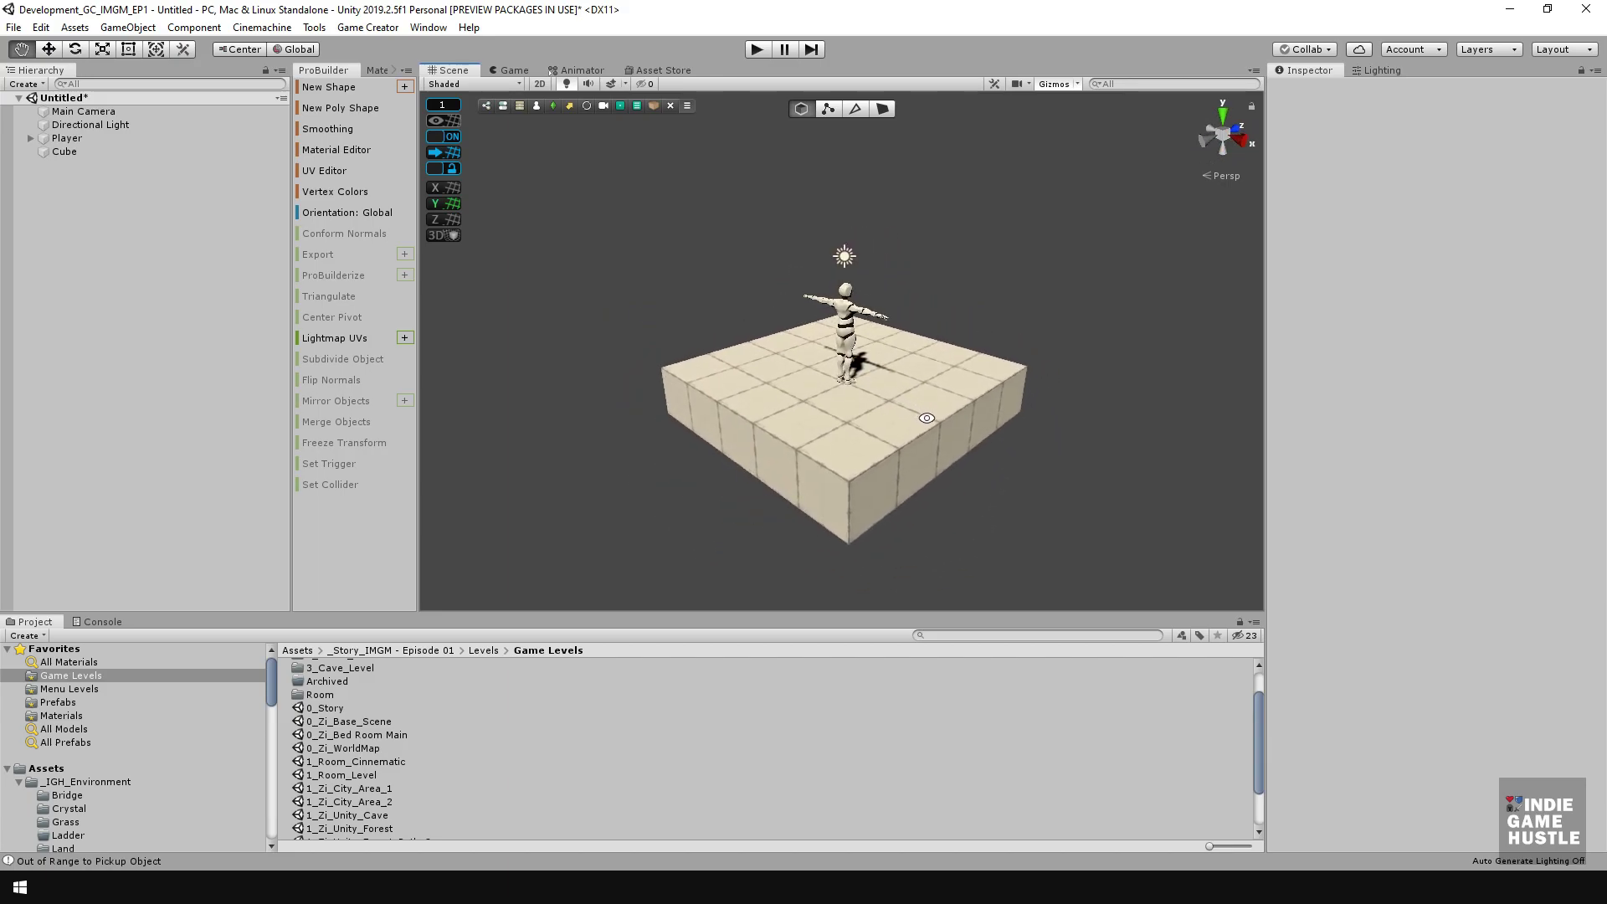
- Enter play mode and run the player around the platform in all directions to test its movement
click(756, 51)
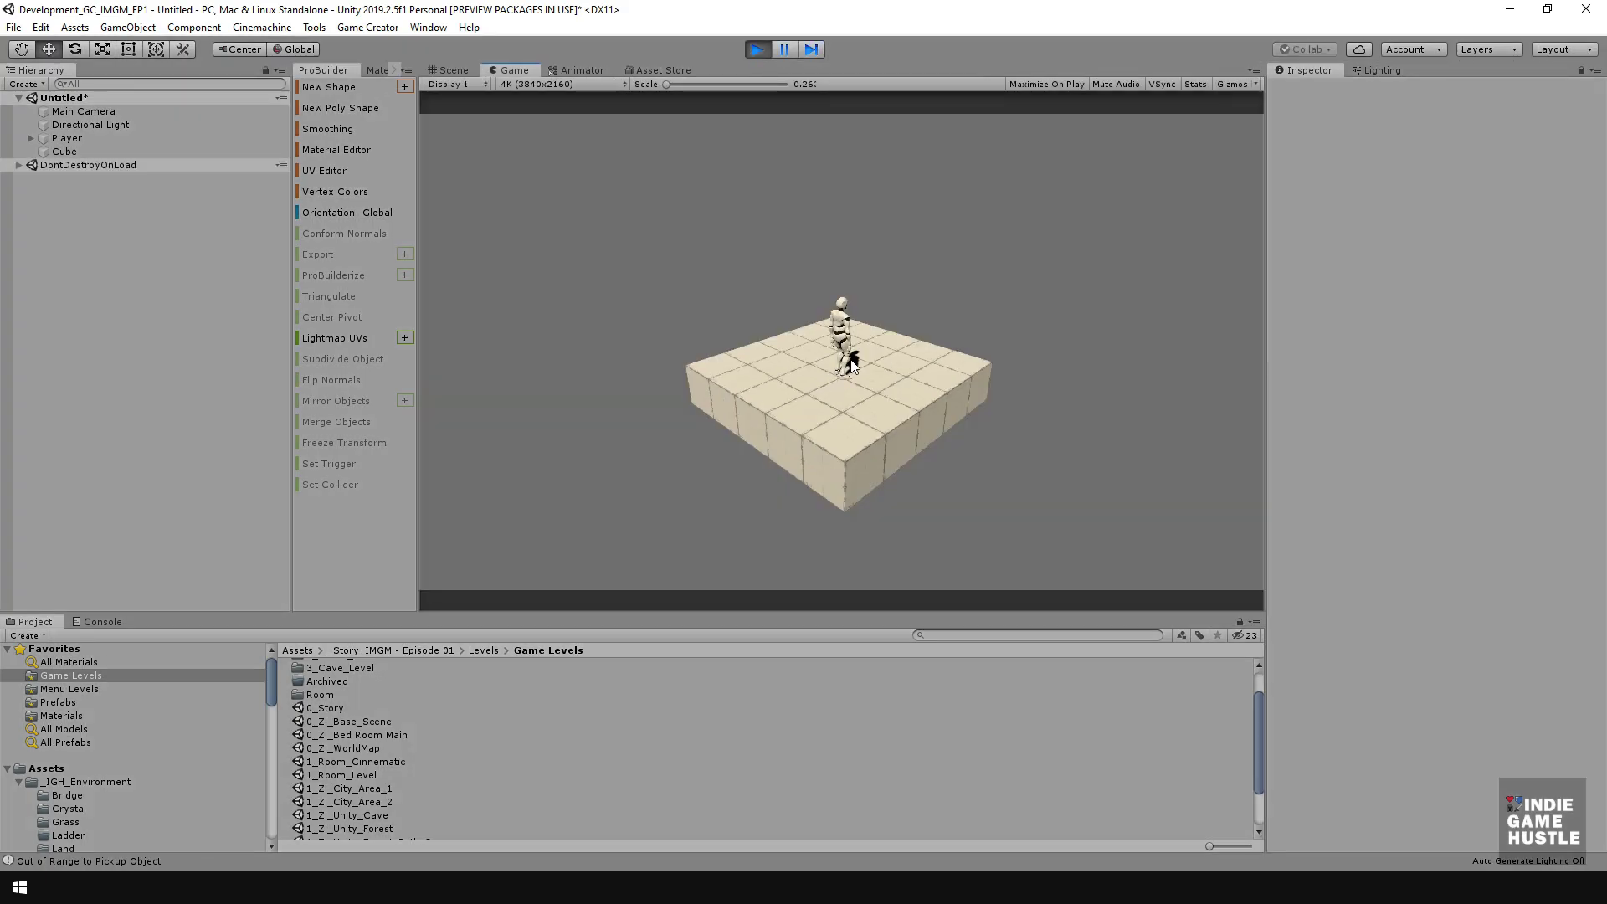
key(d)
key(a)
key(d)
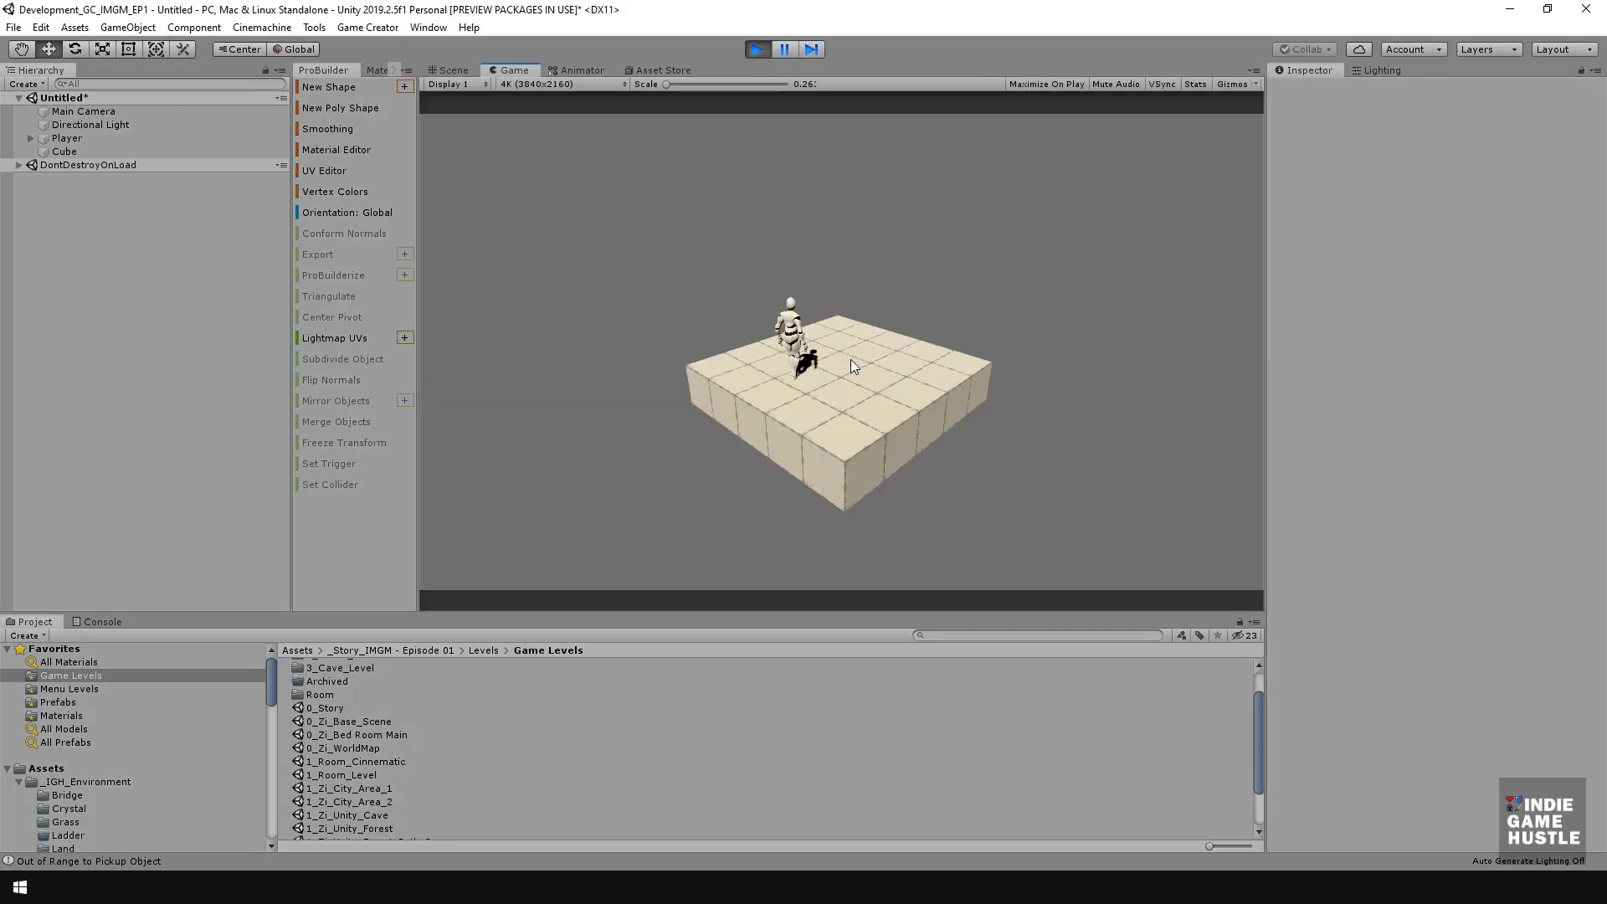
key(w)
key(a)
key(s)
key(d)
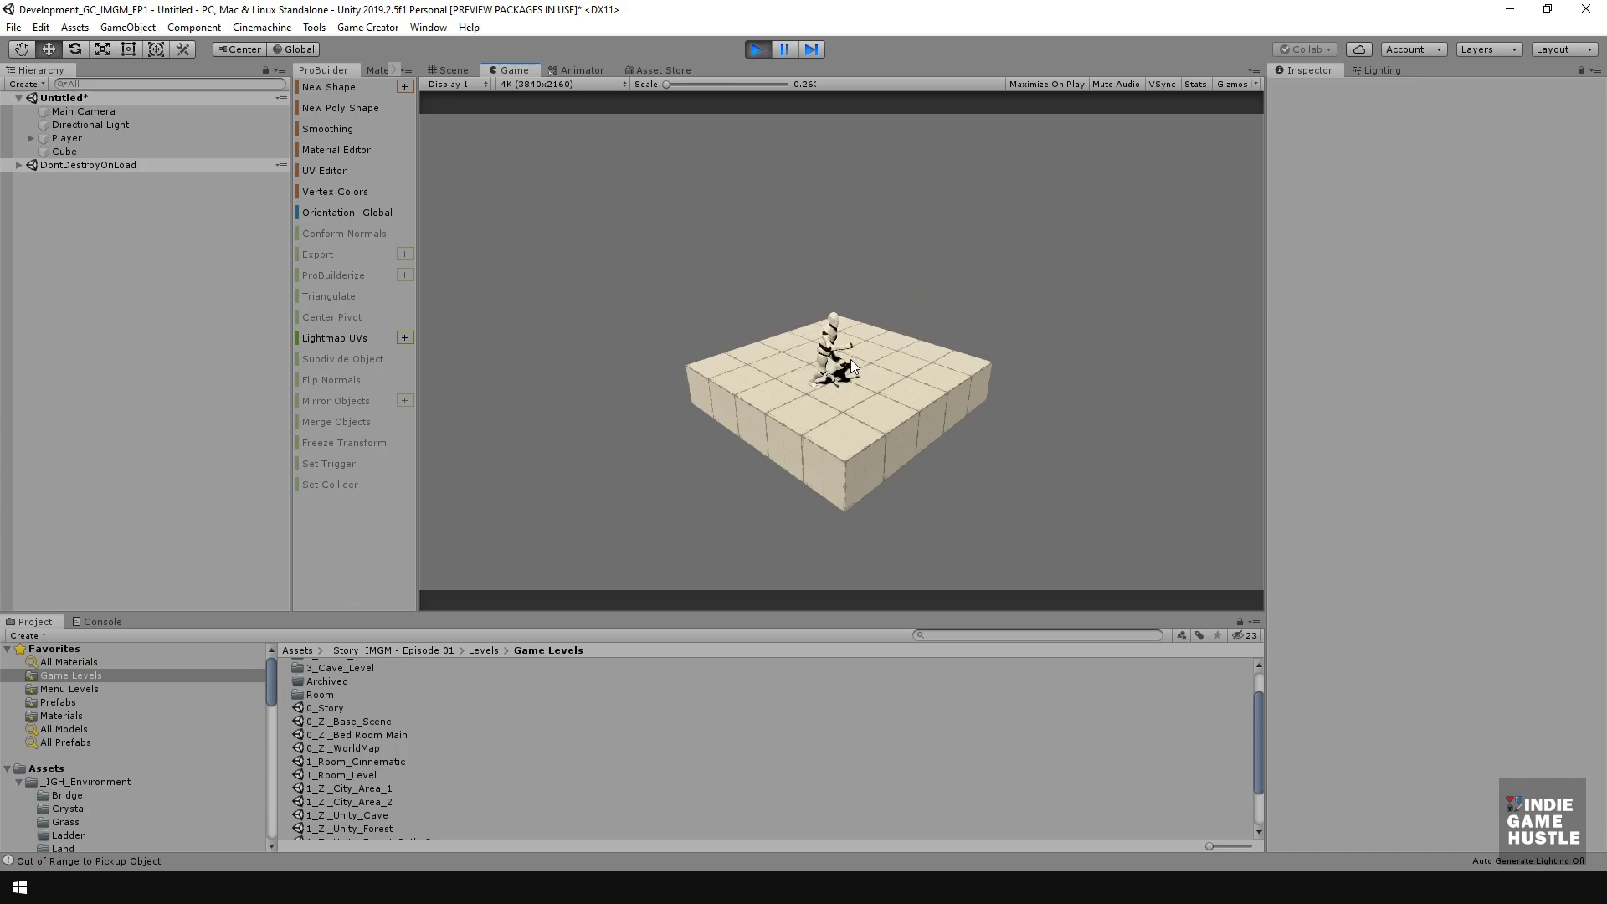
key(w)
key(a)
key(s)
key(d)
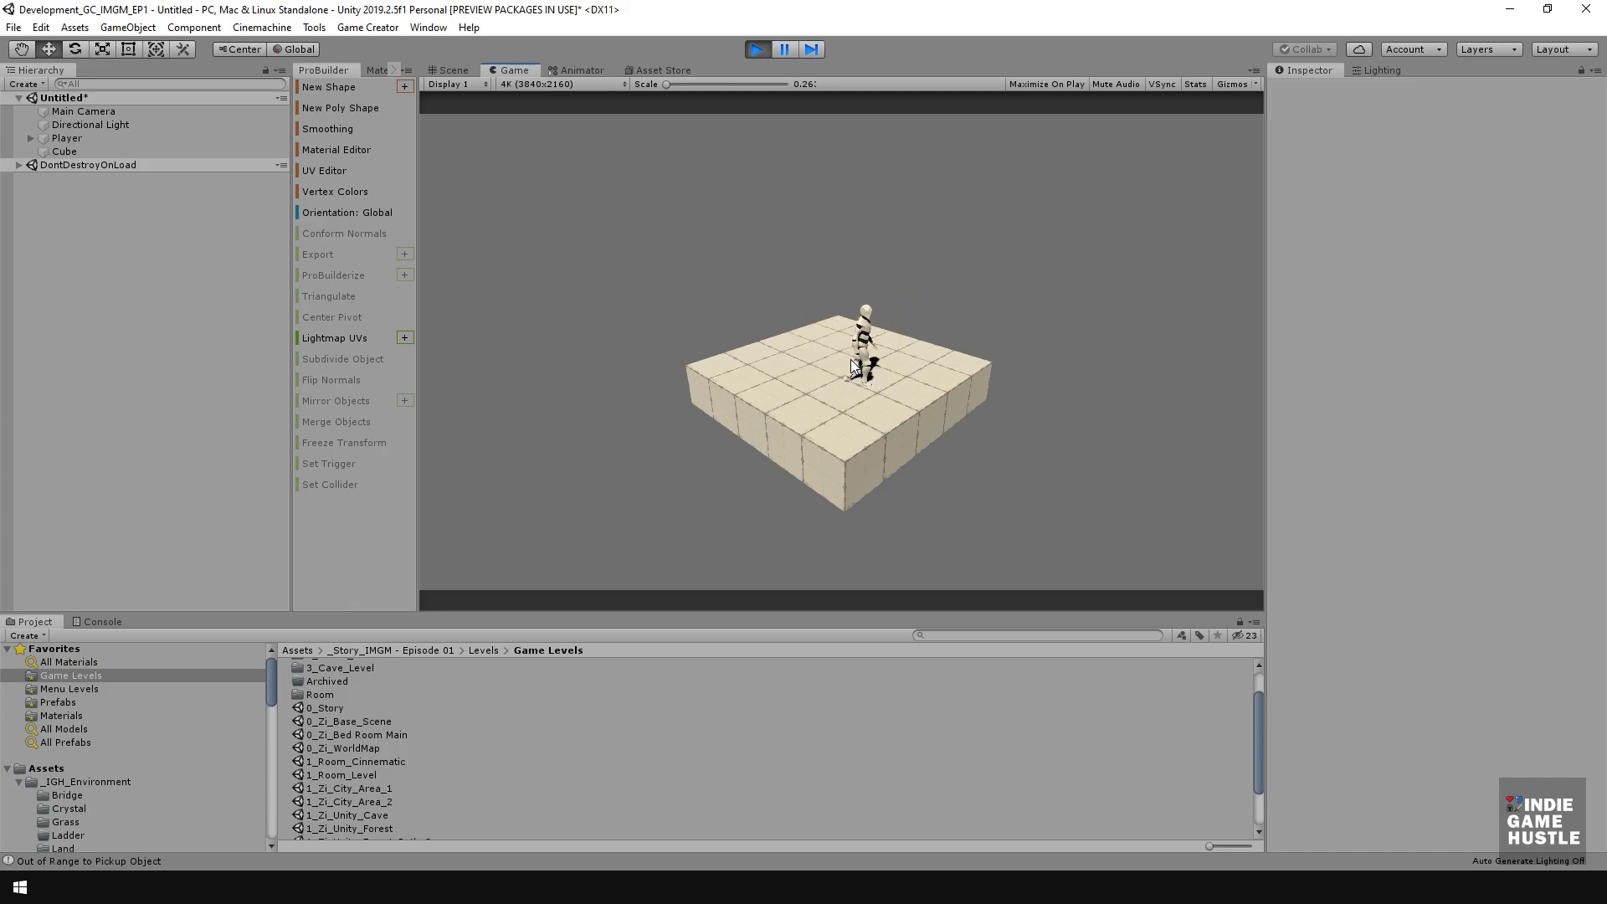
key(w)
key(a)
key(s)
key(d)
key(w)
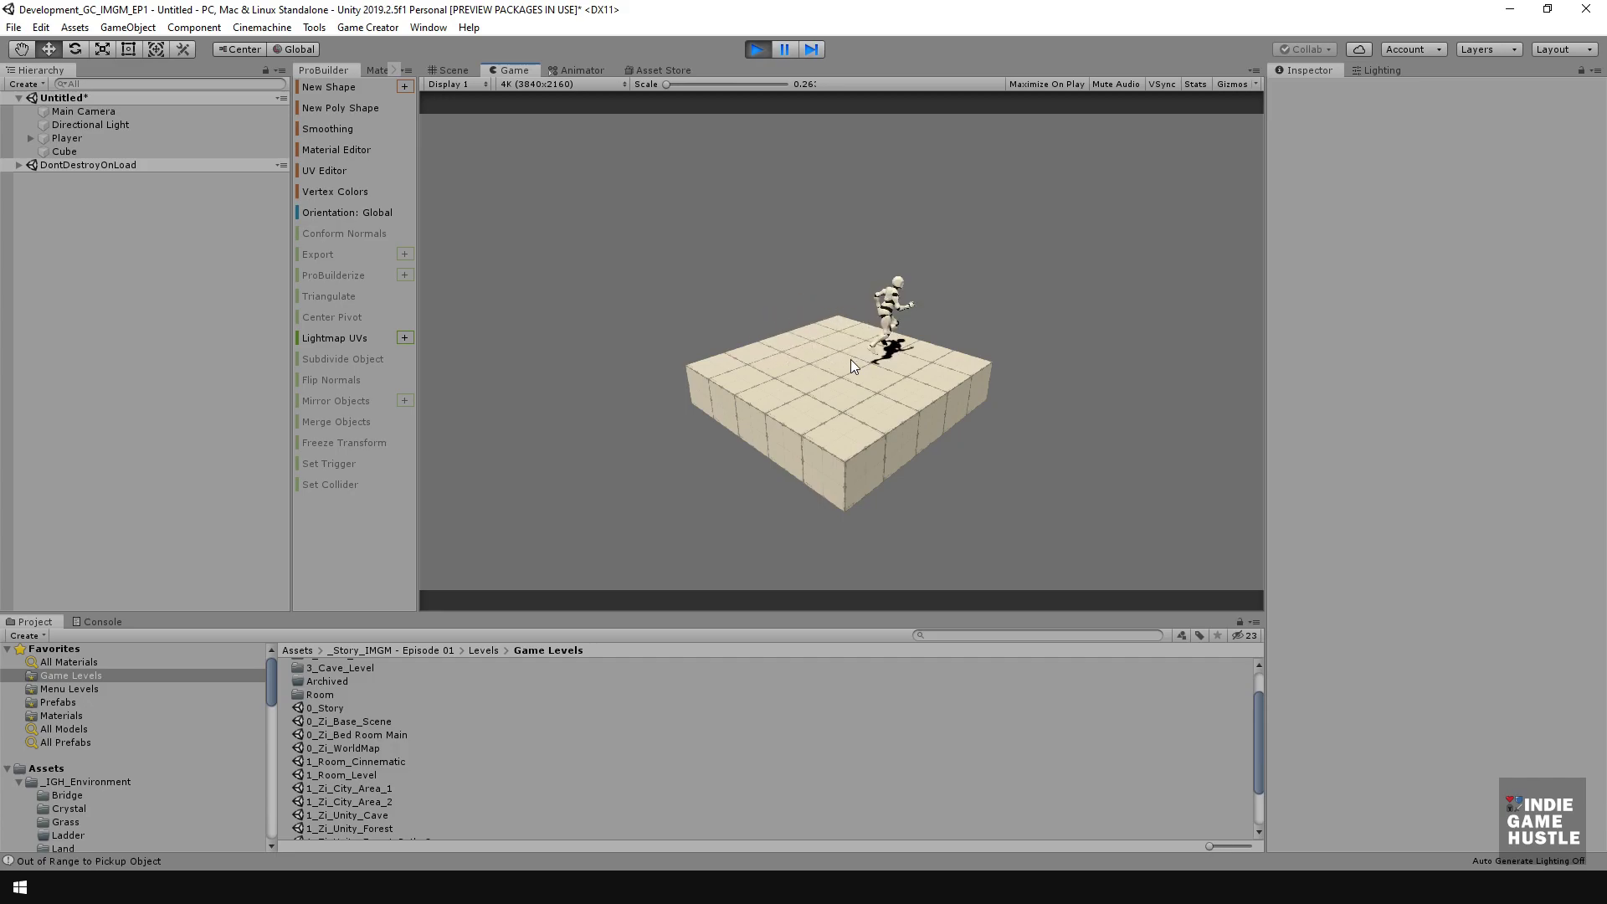
- Test the player's jump several times while running back and forth across the platform
key(space)
key(a)
key(d)
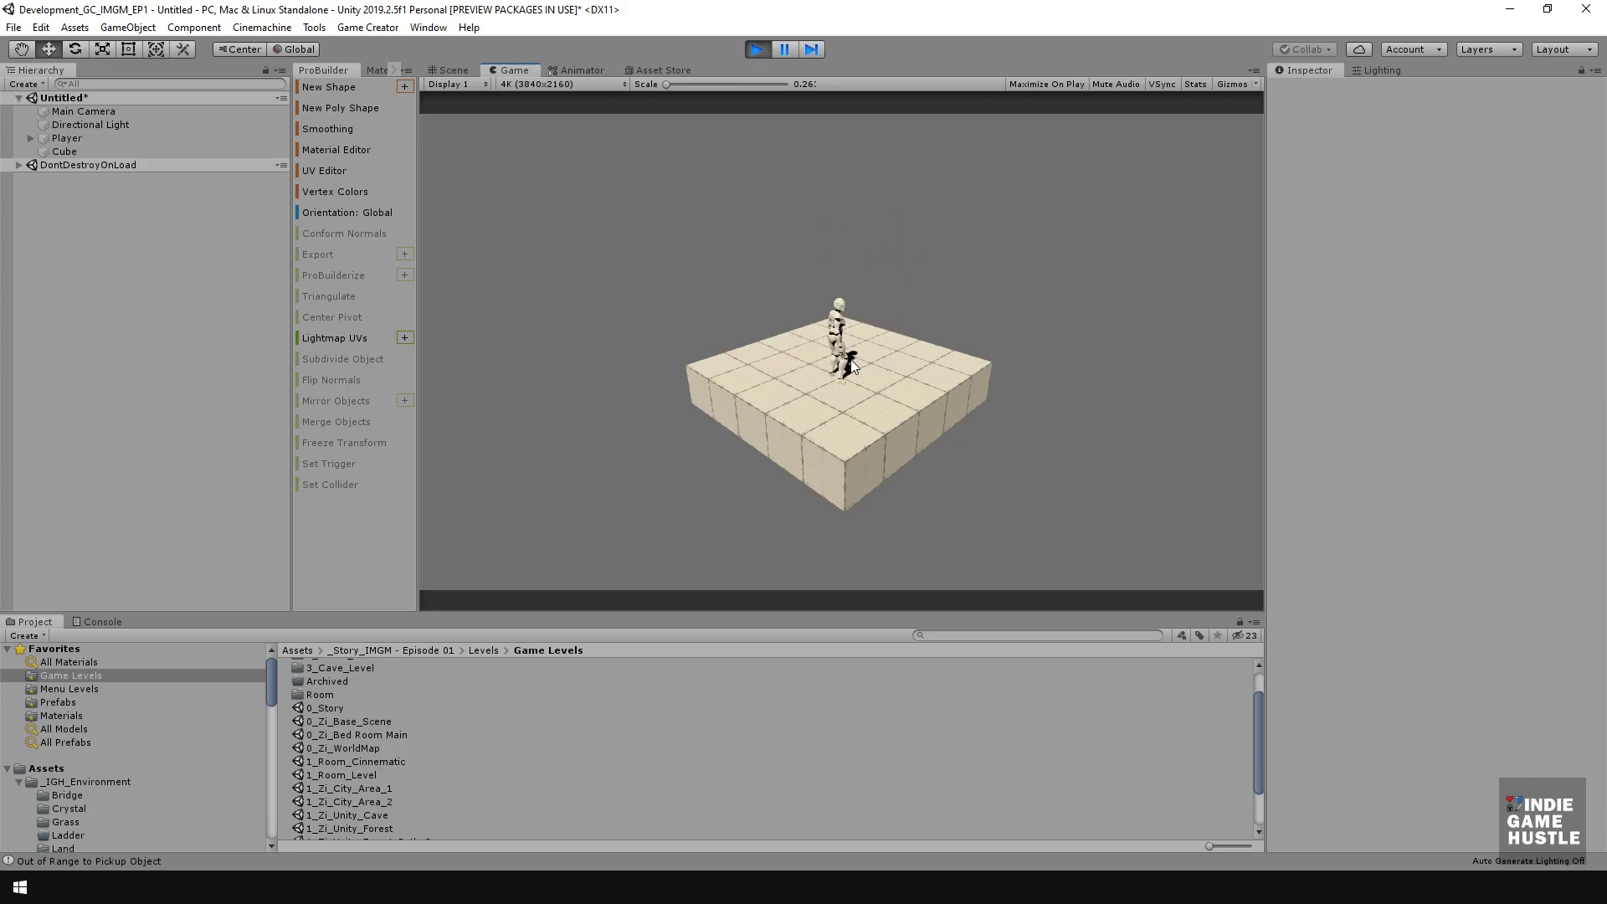
key(d)
key(a)
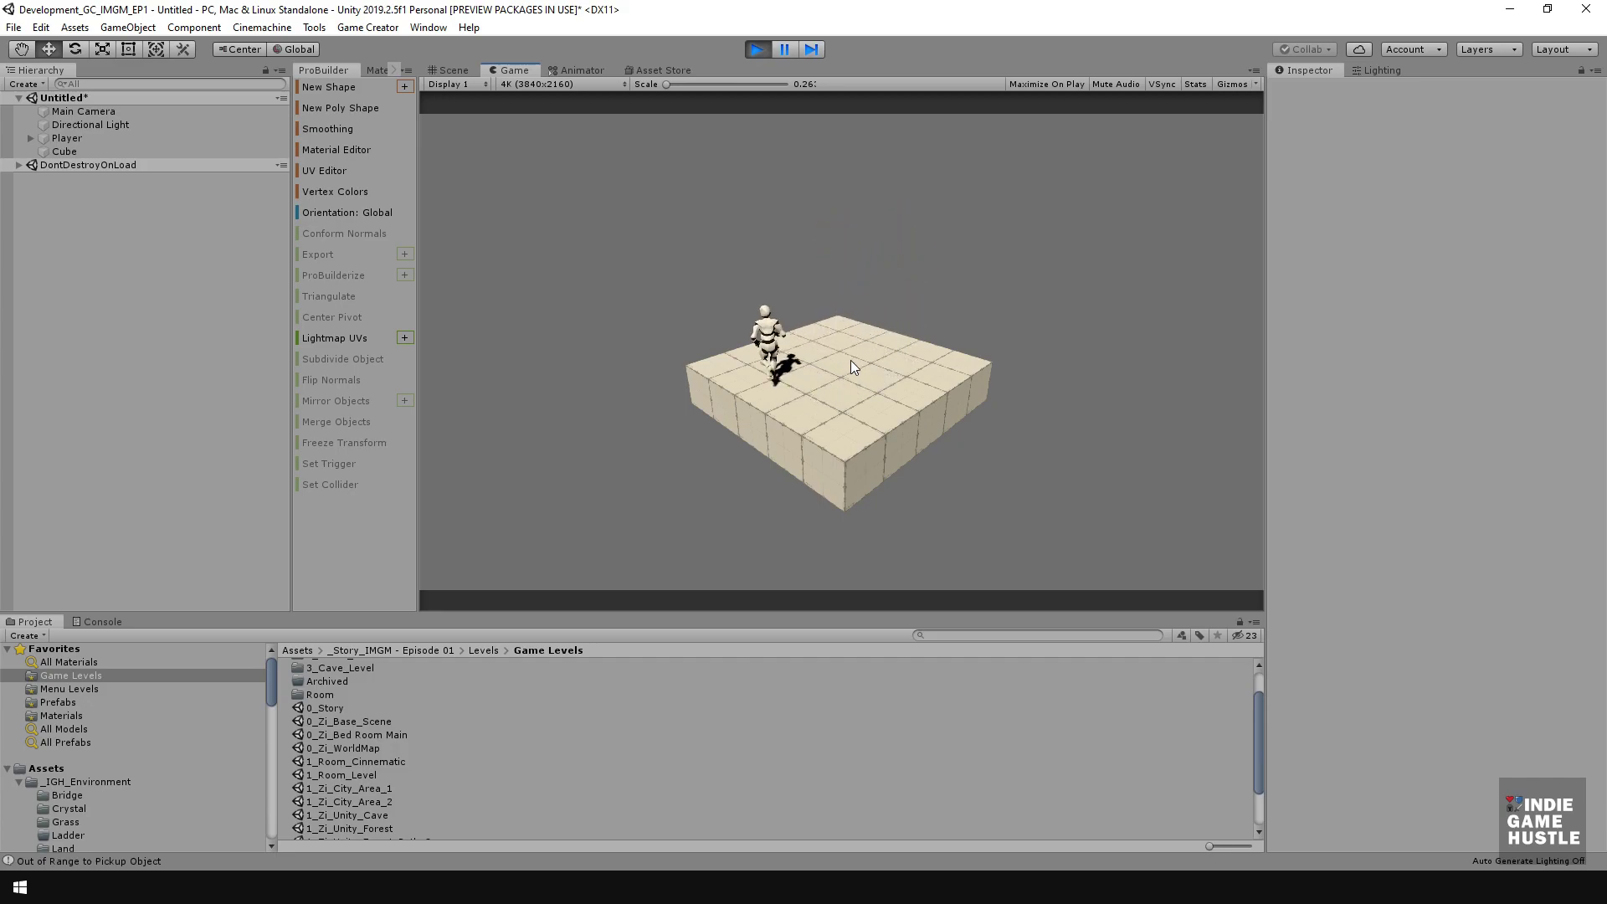
key(d)
key(a)
key(space)
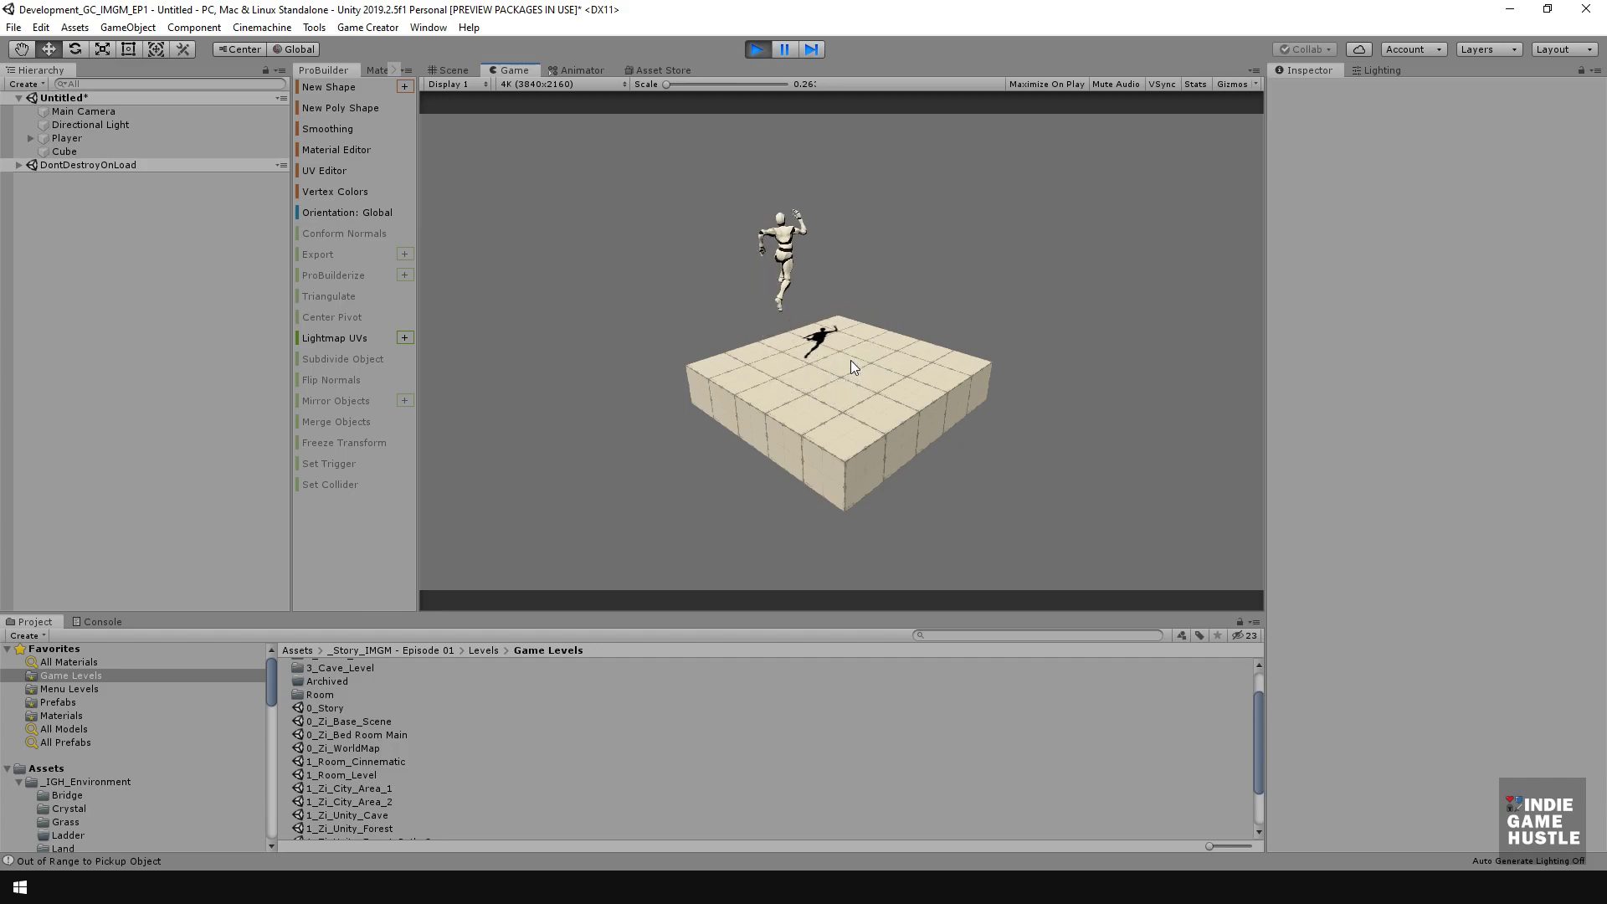
key(d)
key(a)
key(space)
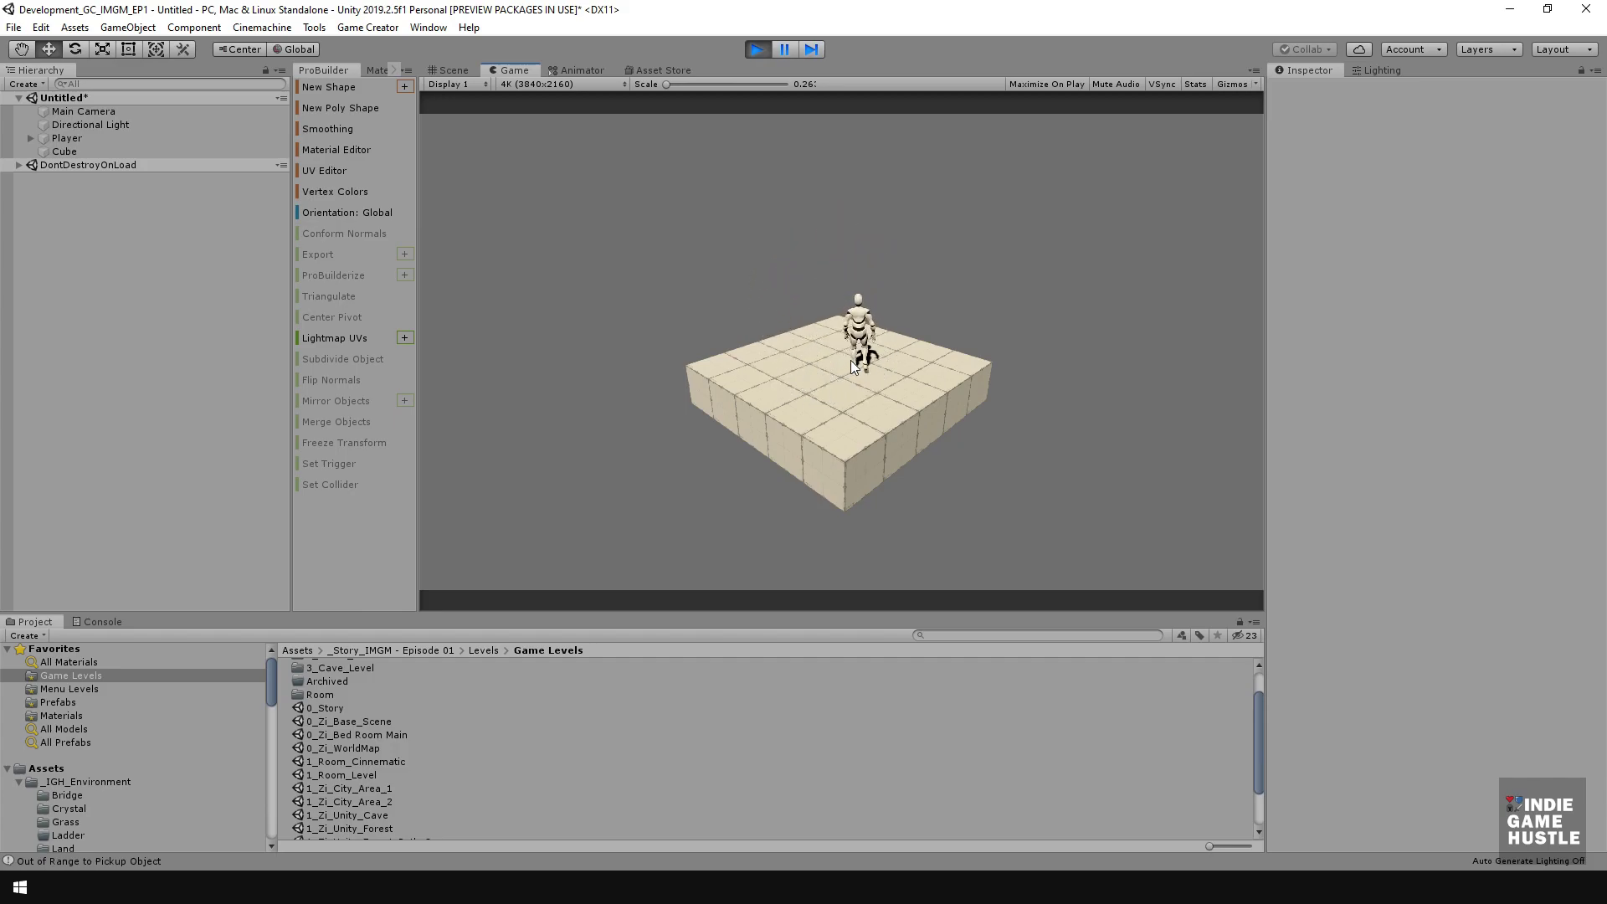
key(a)
key(d)
key(w)
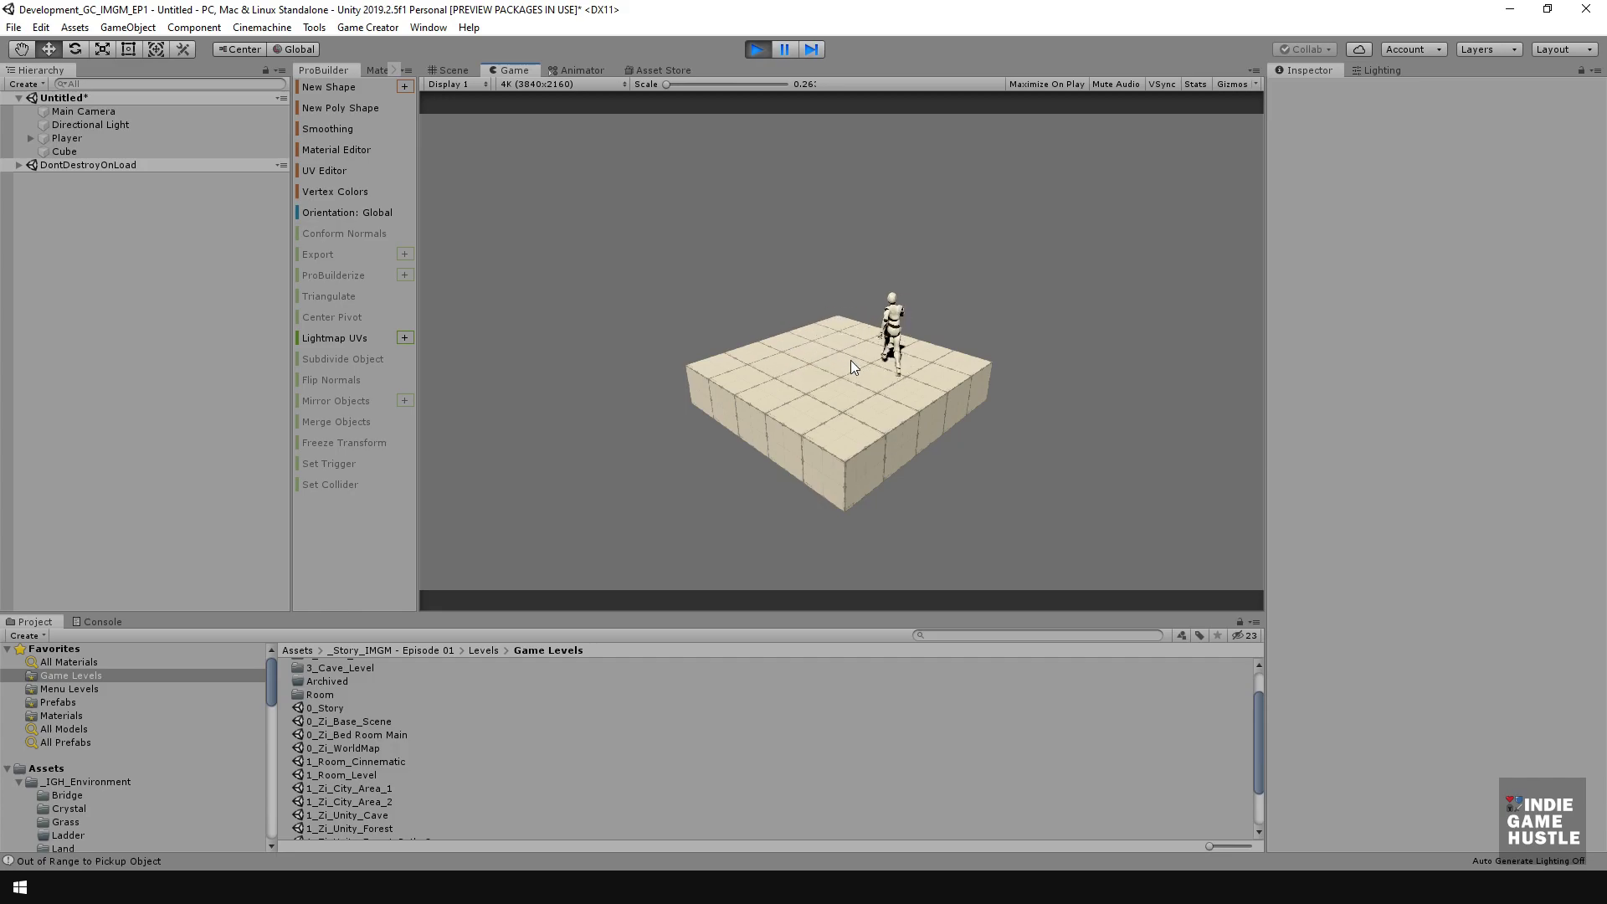
key(a)
key(s)
key(d)
key(w)
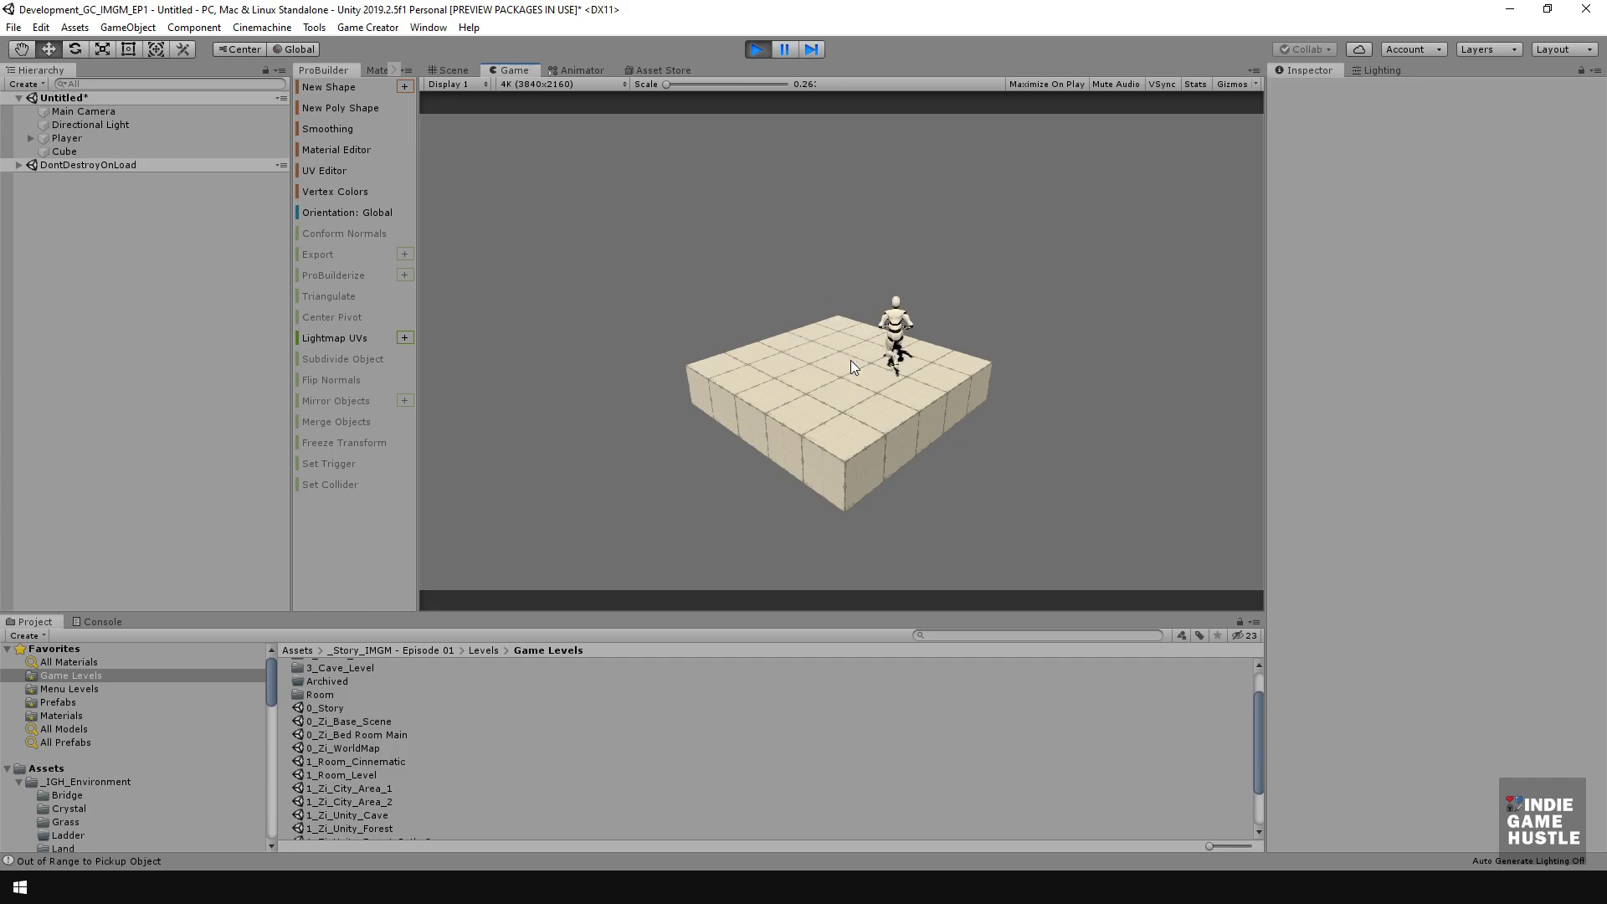
key(a)
key(s)
key(d)
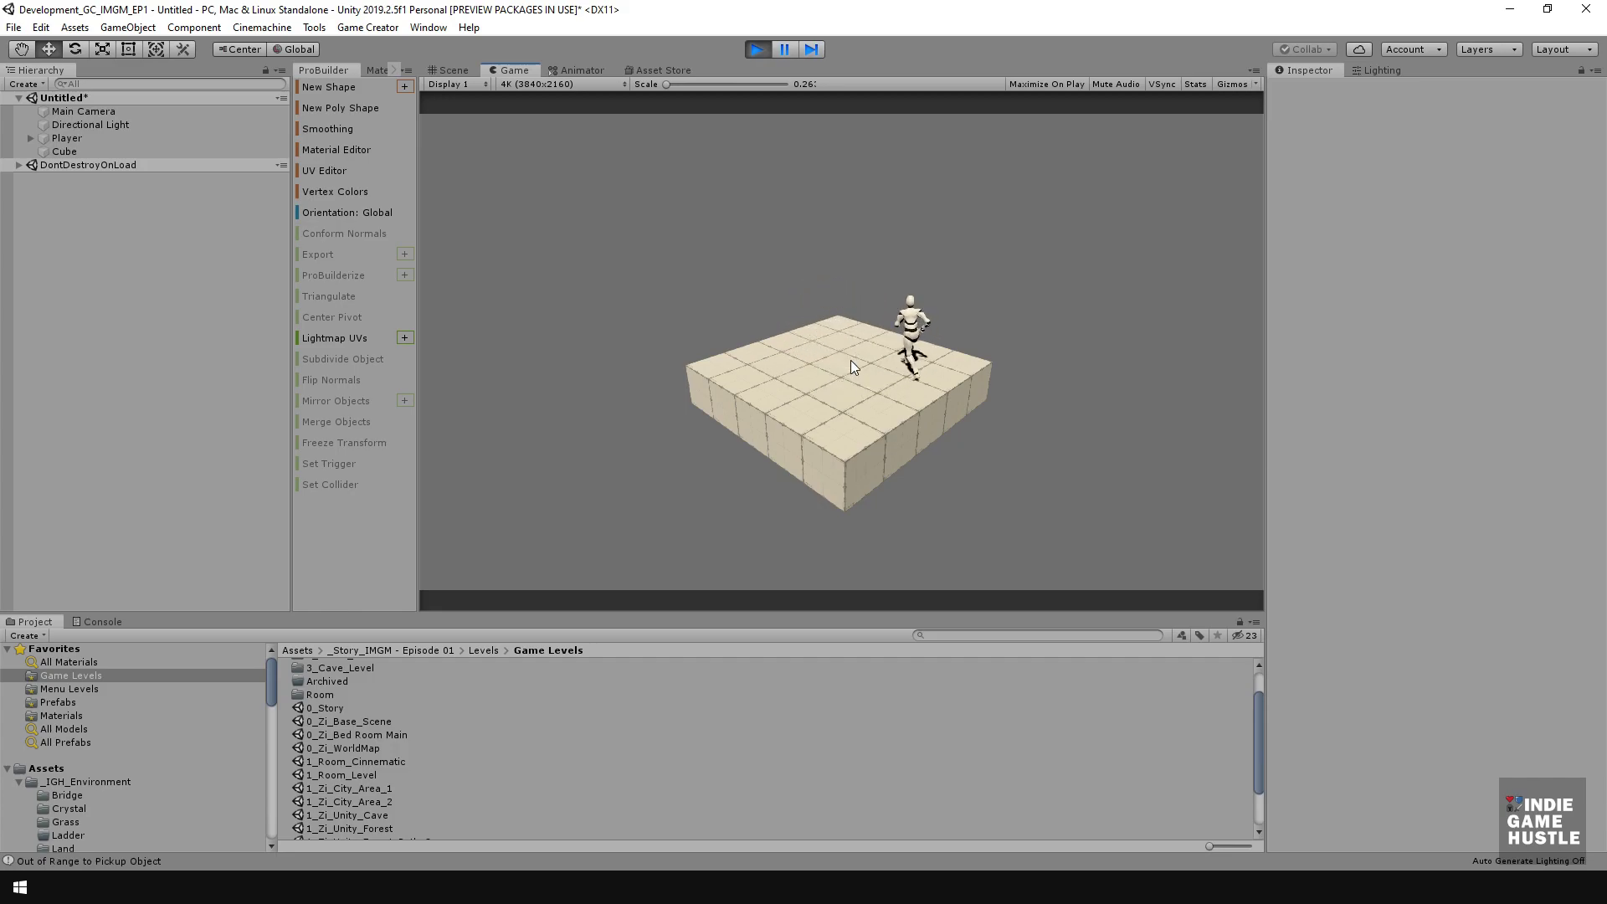
key(a)
key(s)
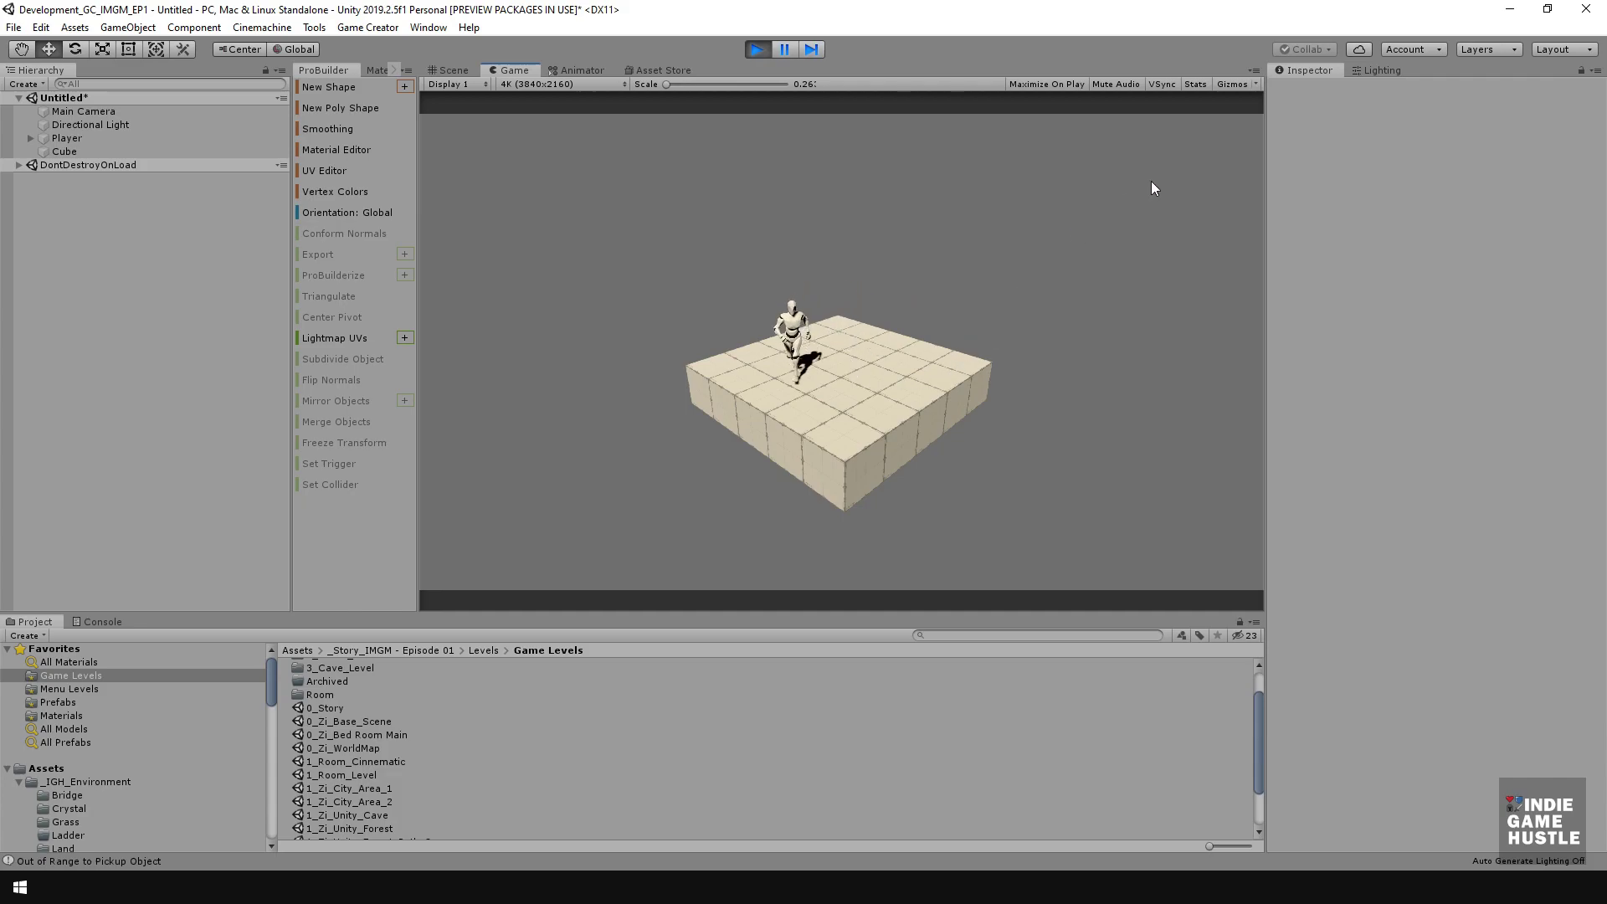
key(d)
key(space)
key(w)
key(a)
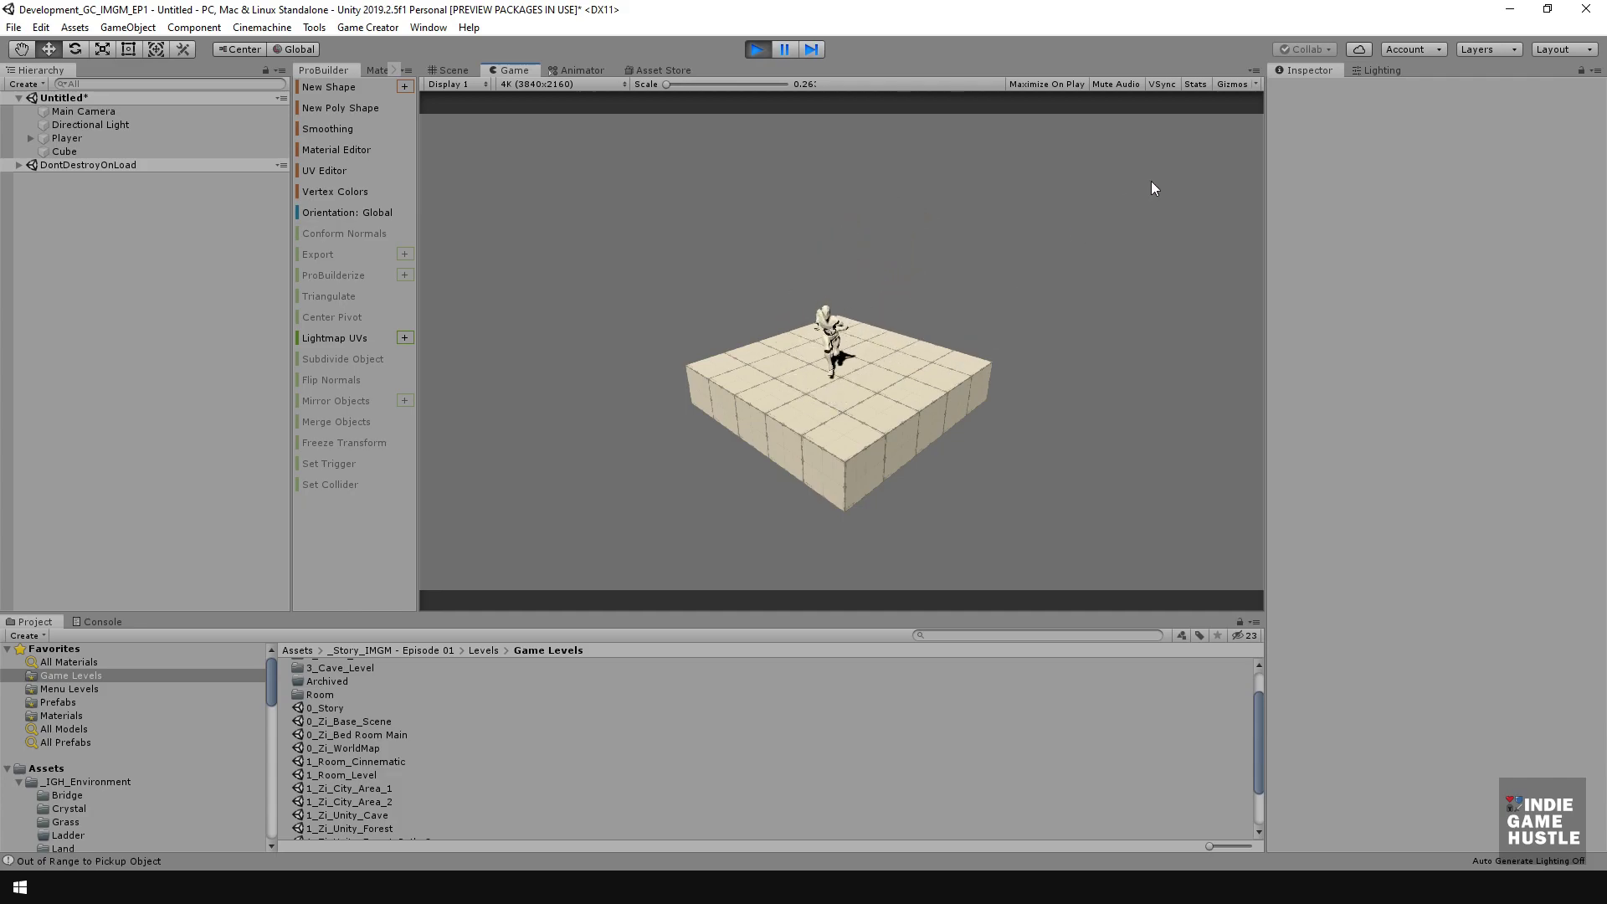
key(d)
key(a)
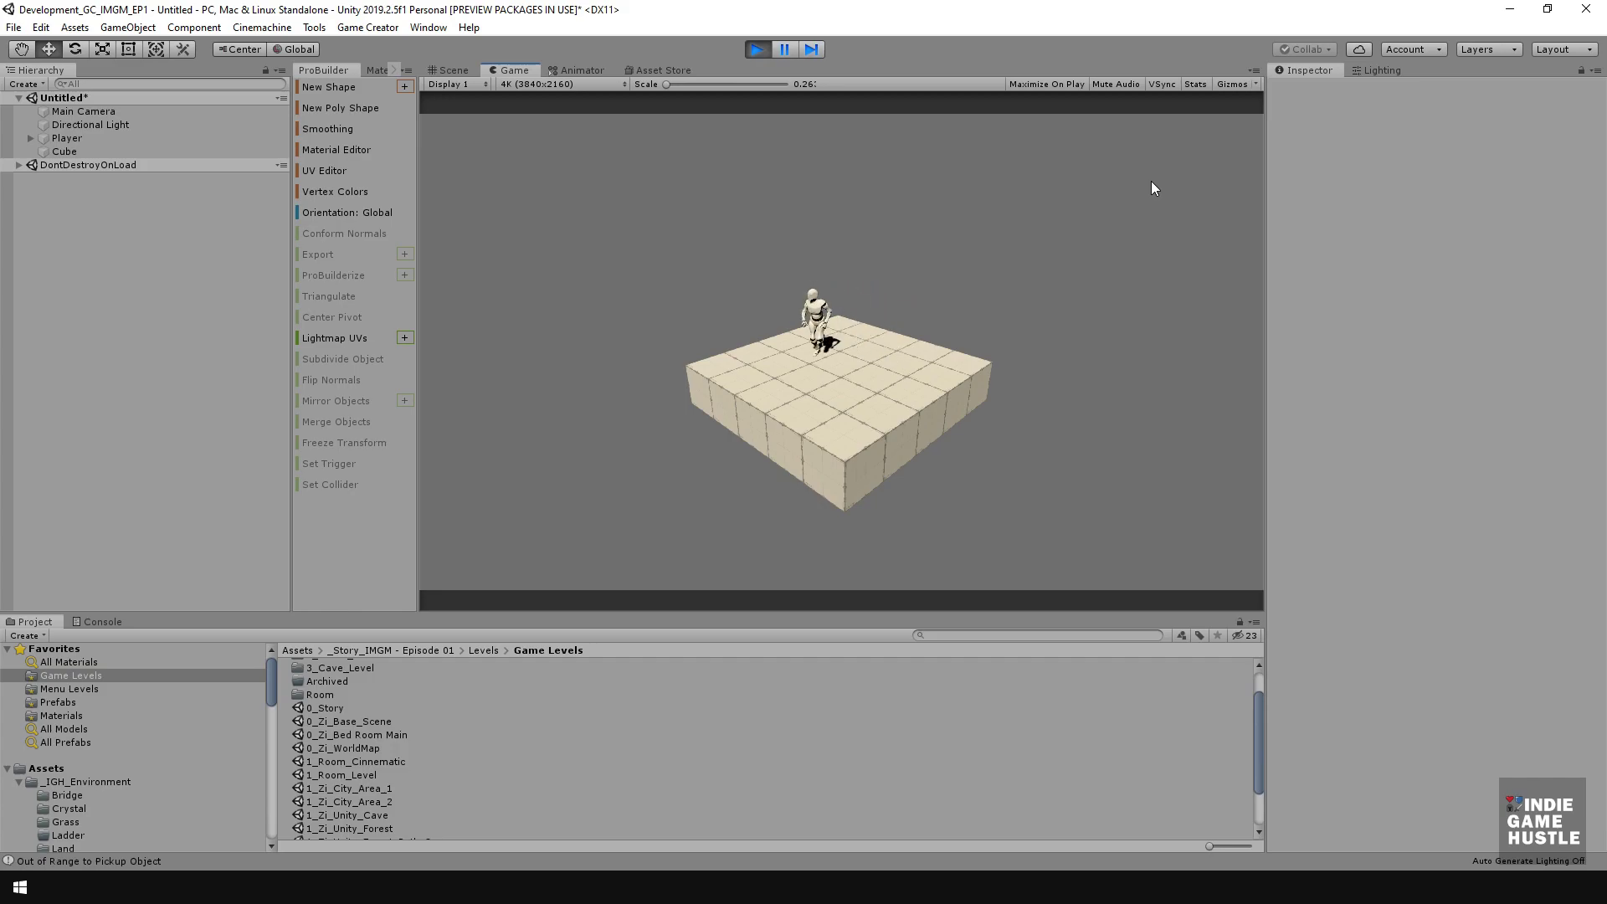
key(s)
key(d)
key(w)
key(a)
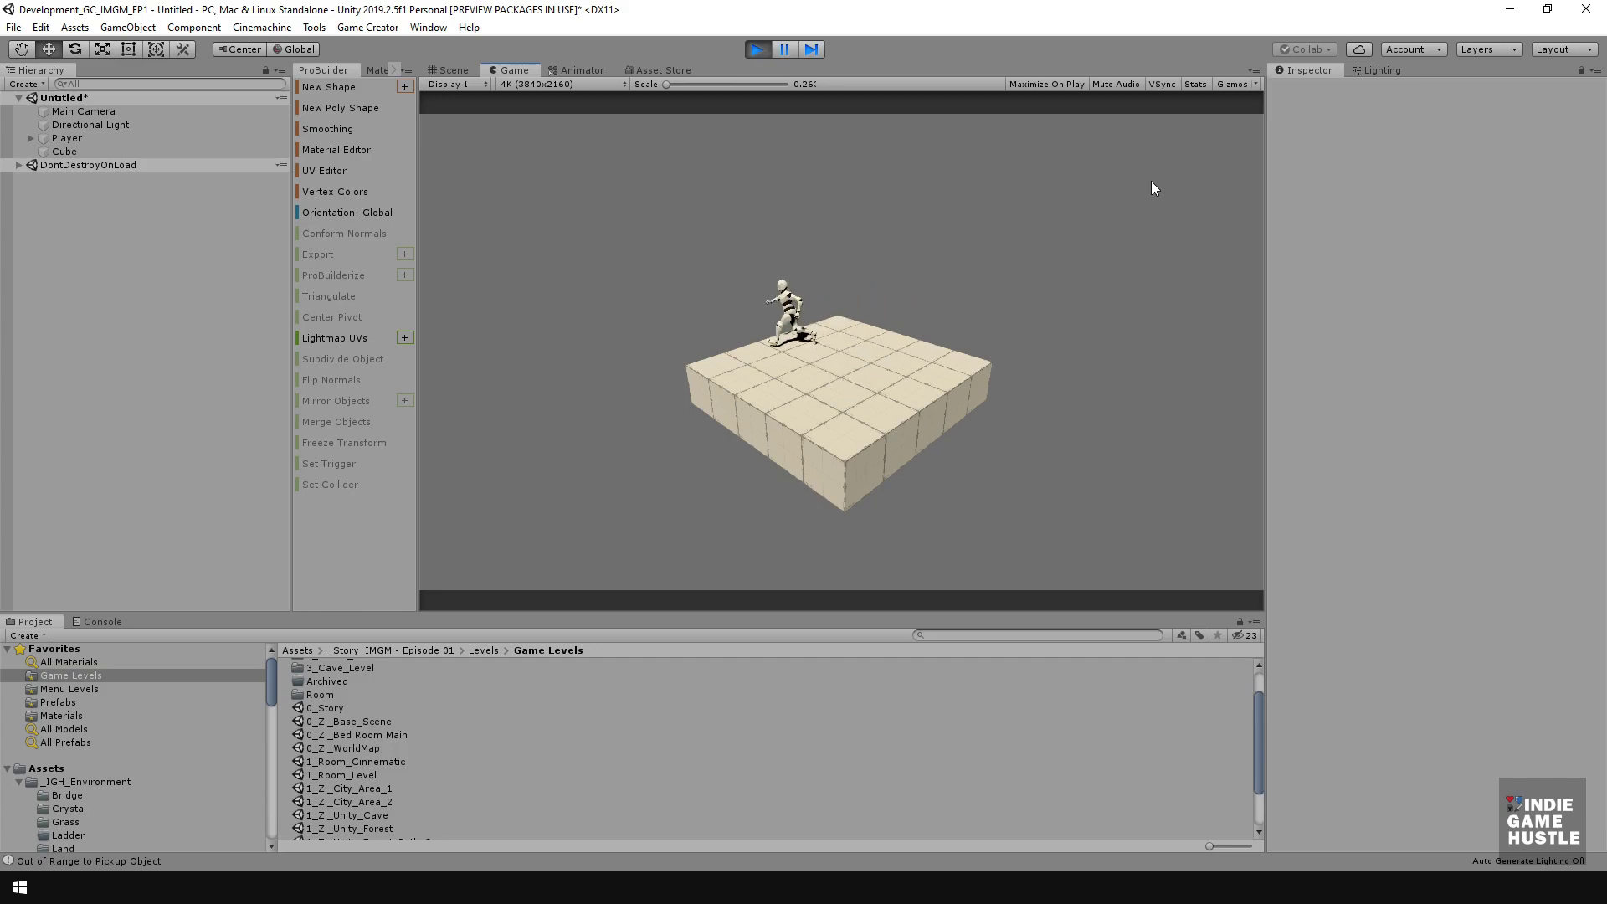
- Run the player around the platform in several directions, finish with a jump, and exit play mode
key(d)
key(s)
key(a)
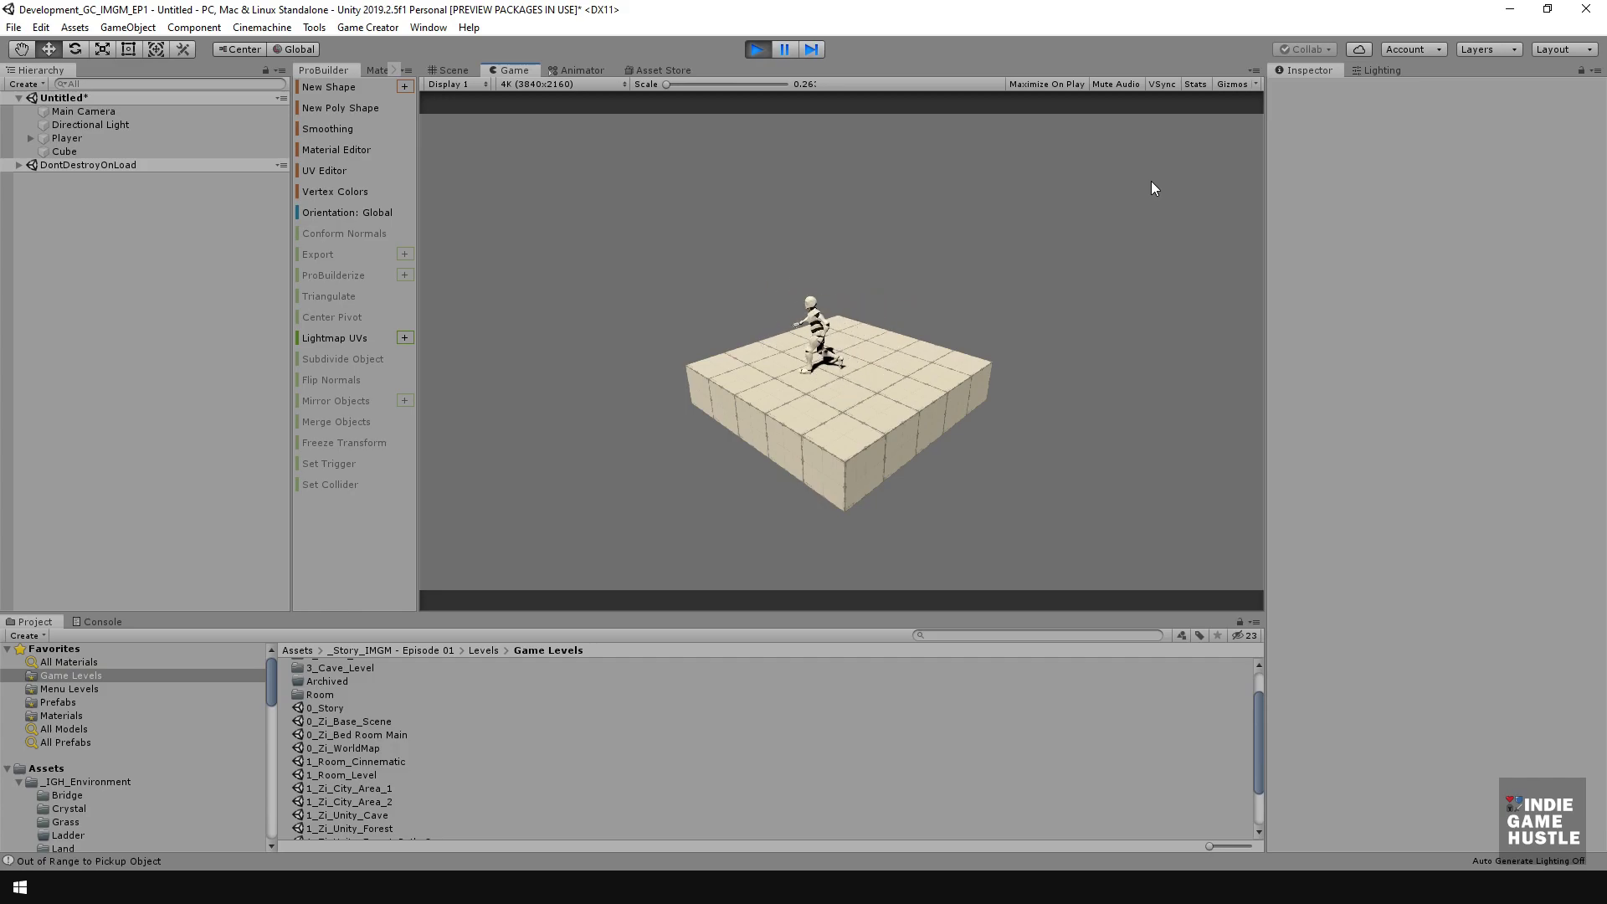
key(d)
key(s)
key(a)
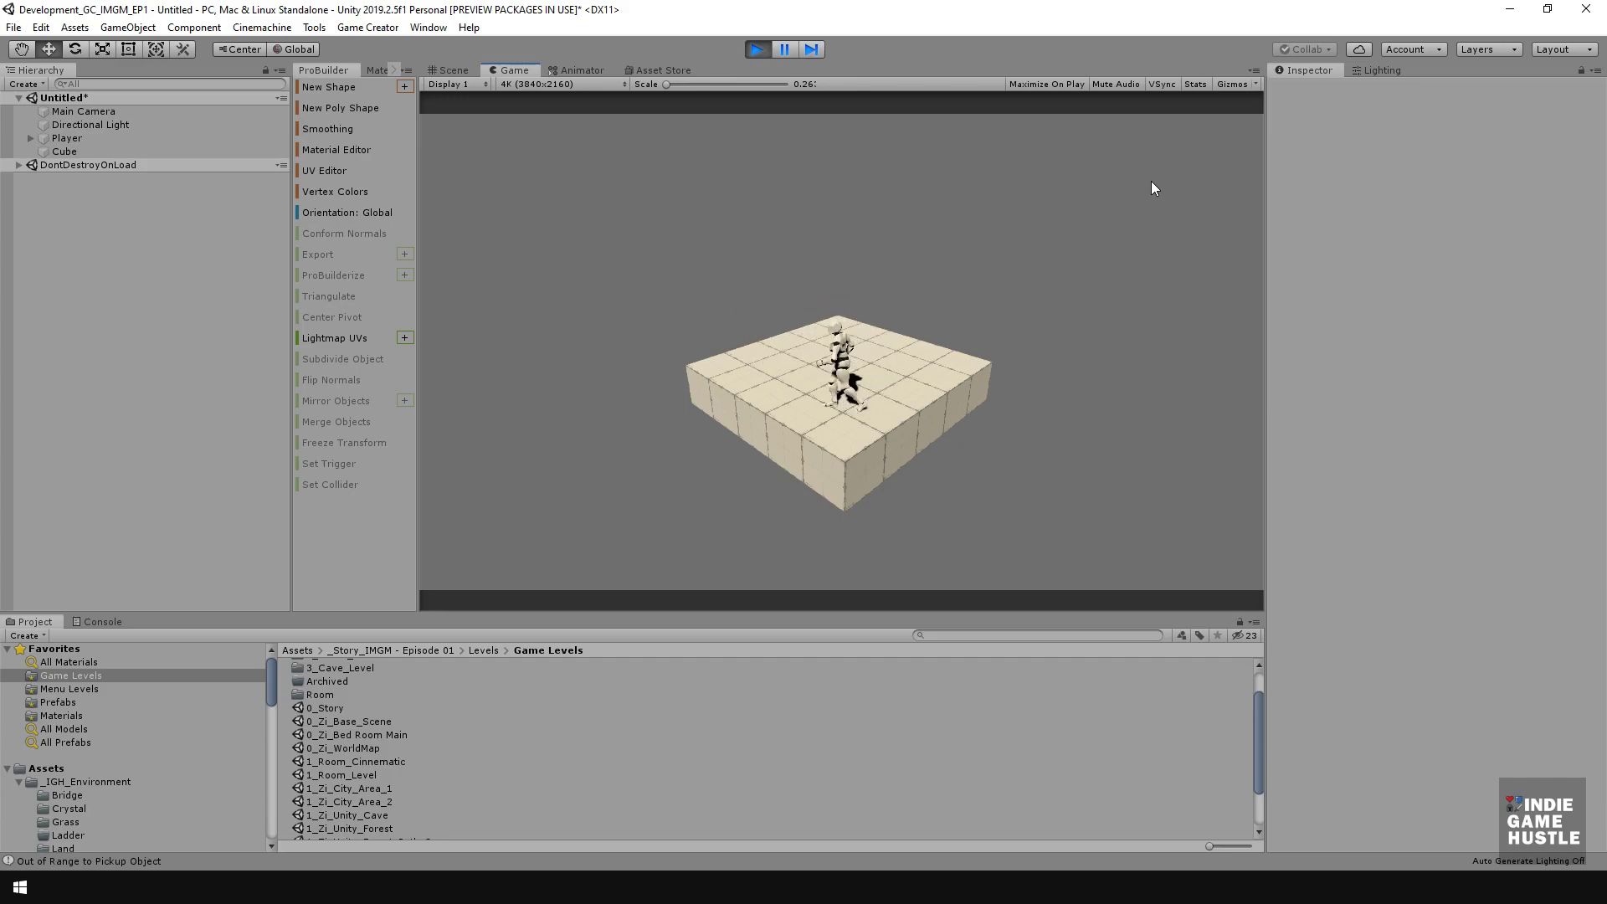
key(w)
key(d)
key(a)
key(space)
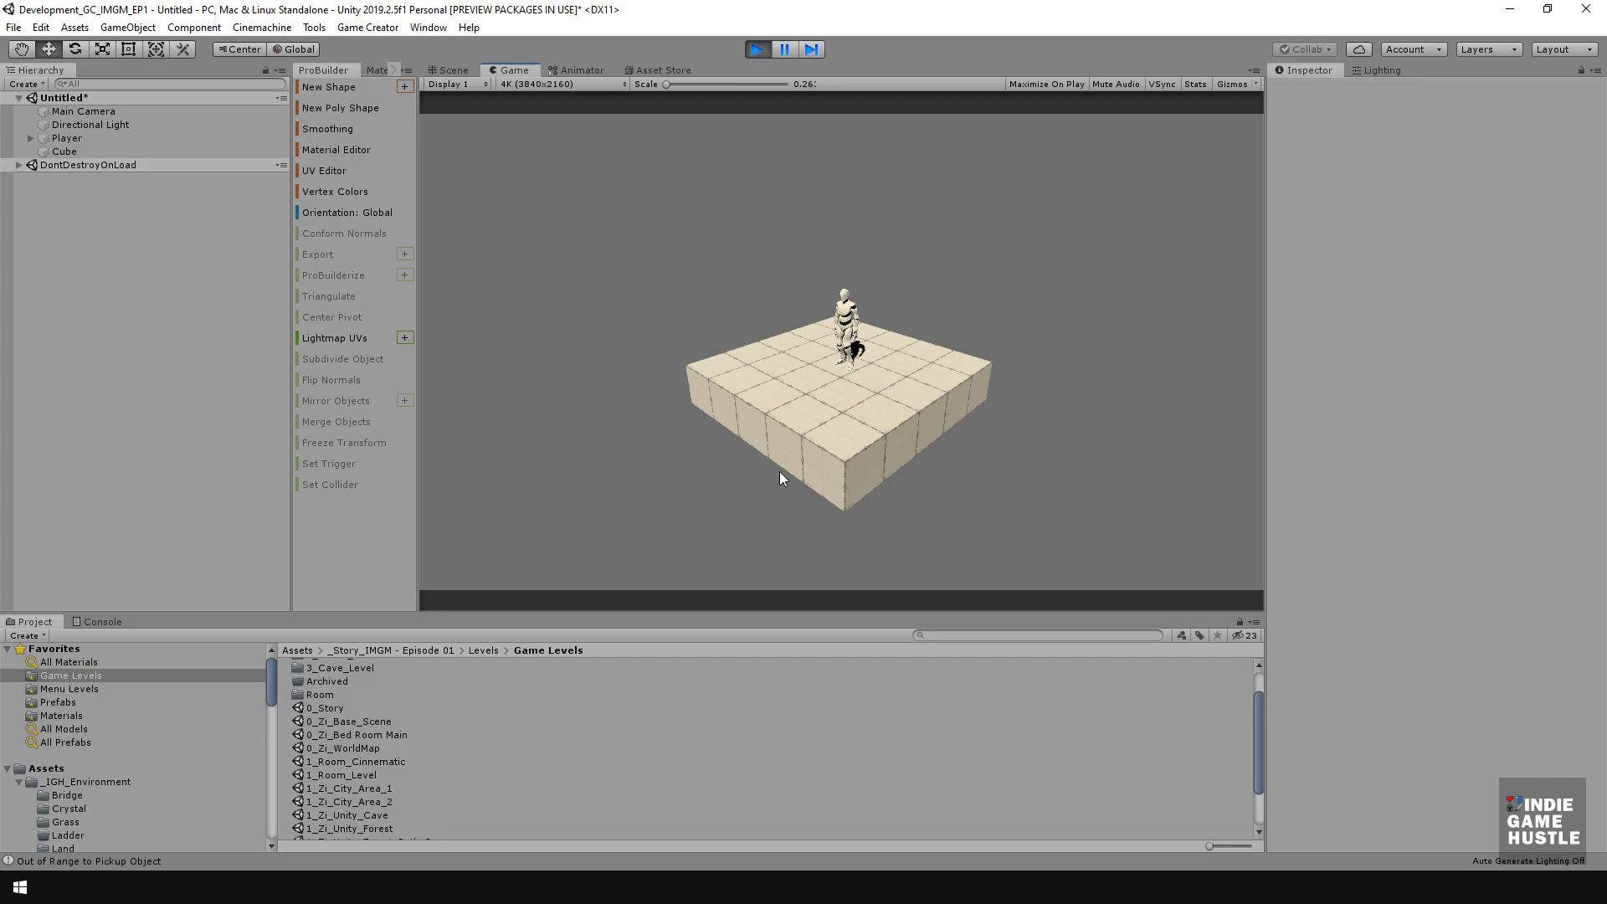
click(754, 51)
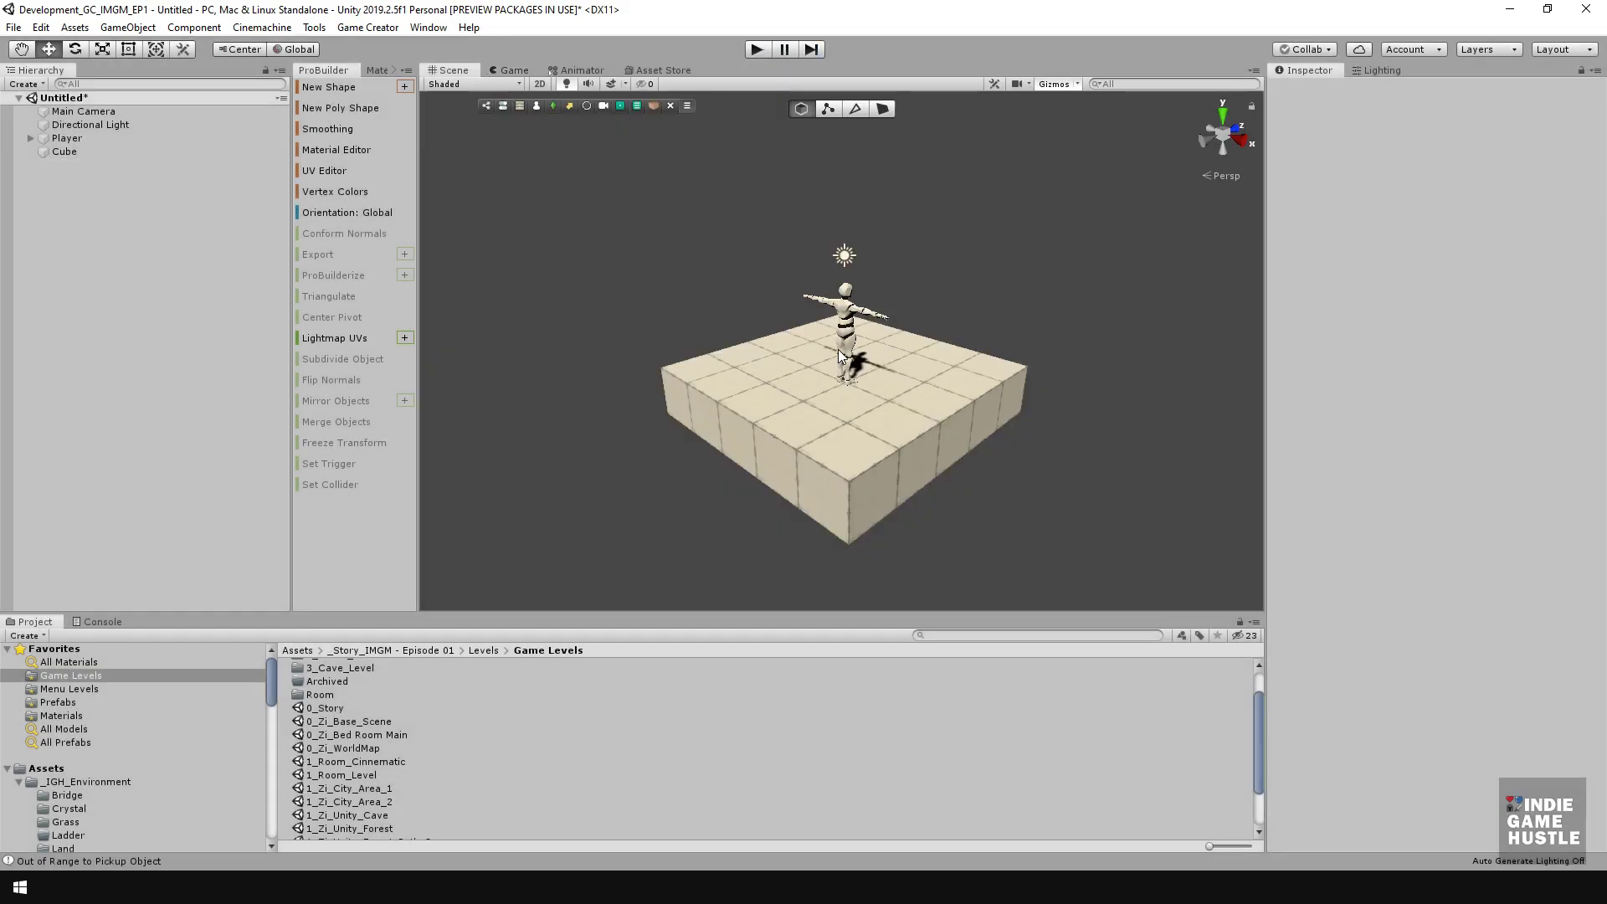
- Review the Player's character component settings and set Jump Times to 2
click(67, 138)
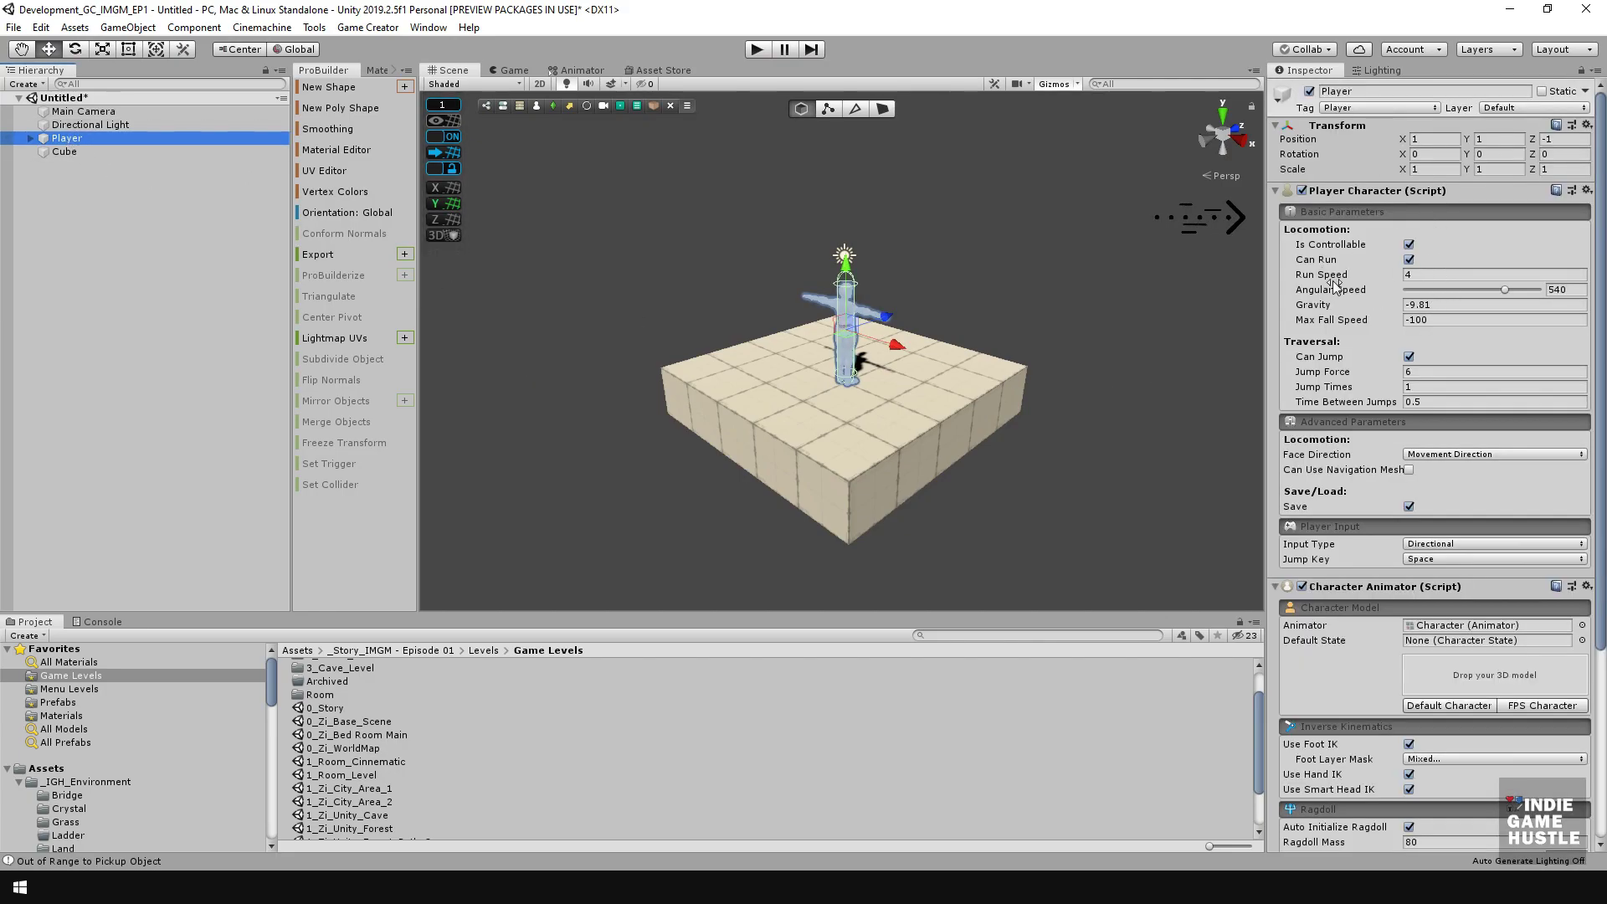
scroll(1369, 360, down, 5)
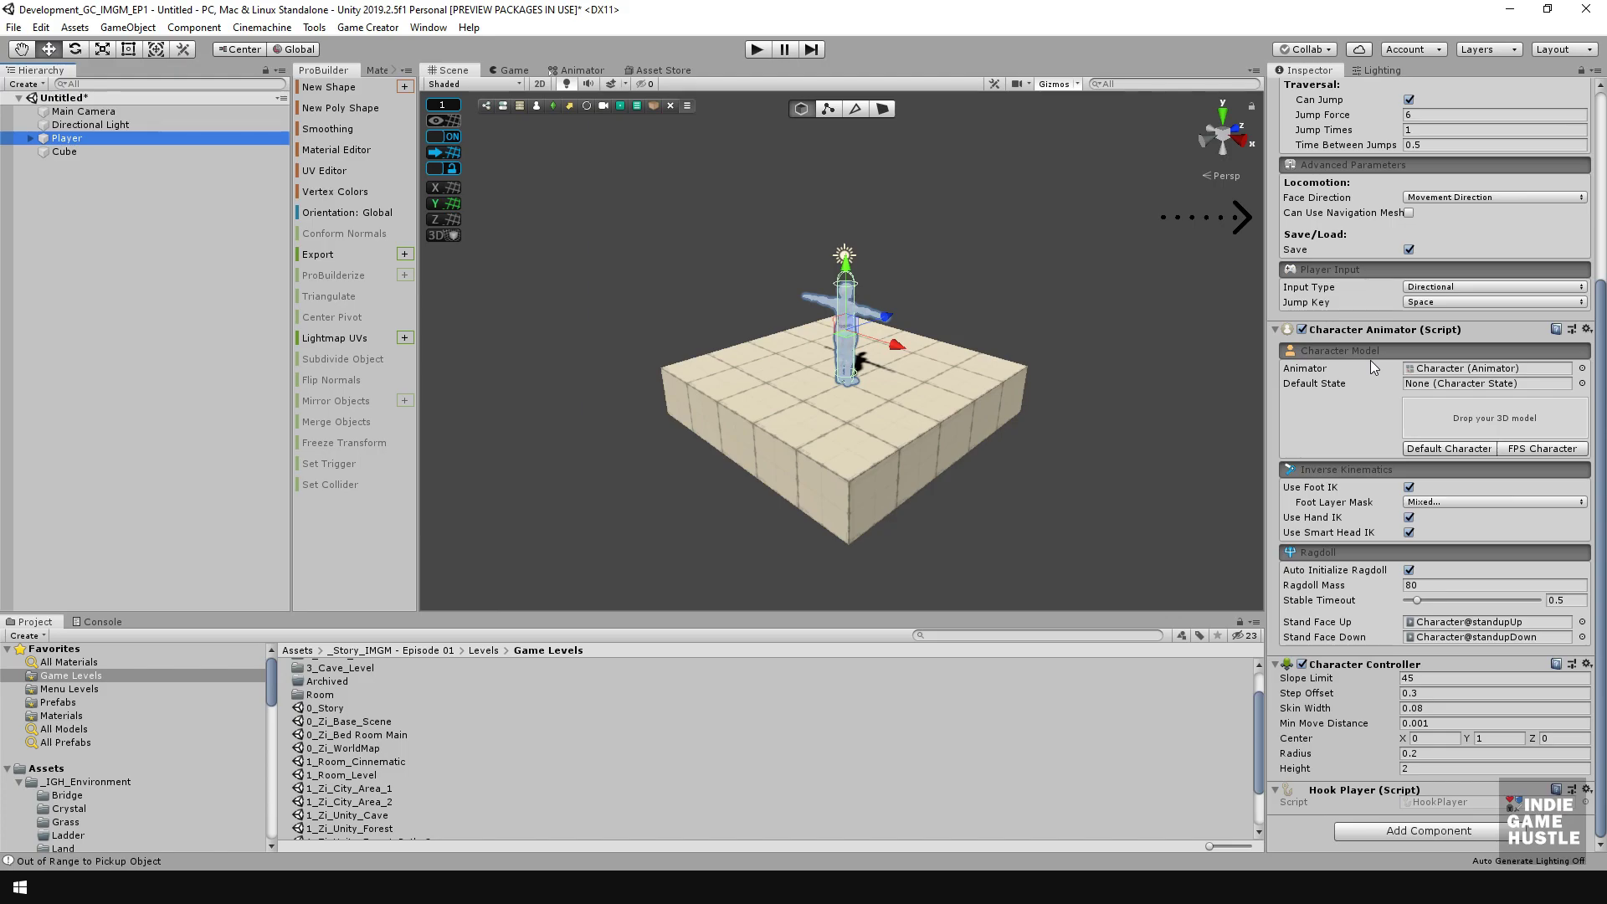
scroll(1369, 360, up, 5)
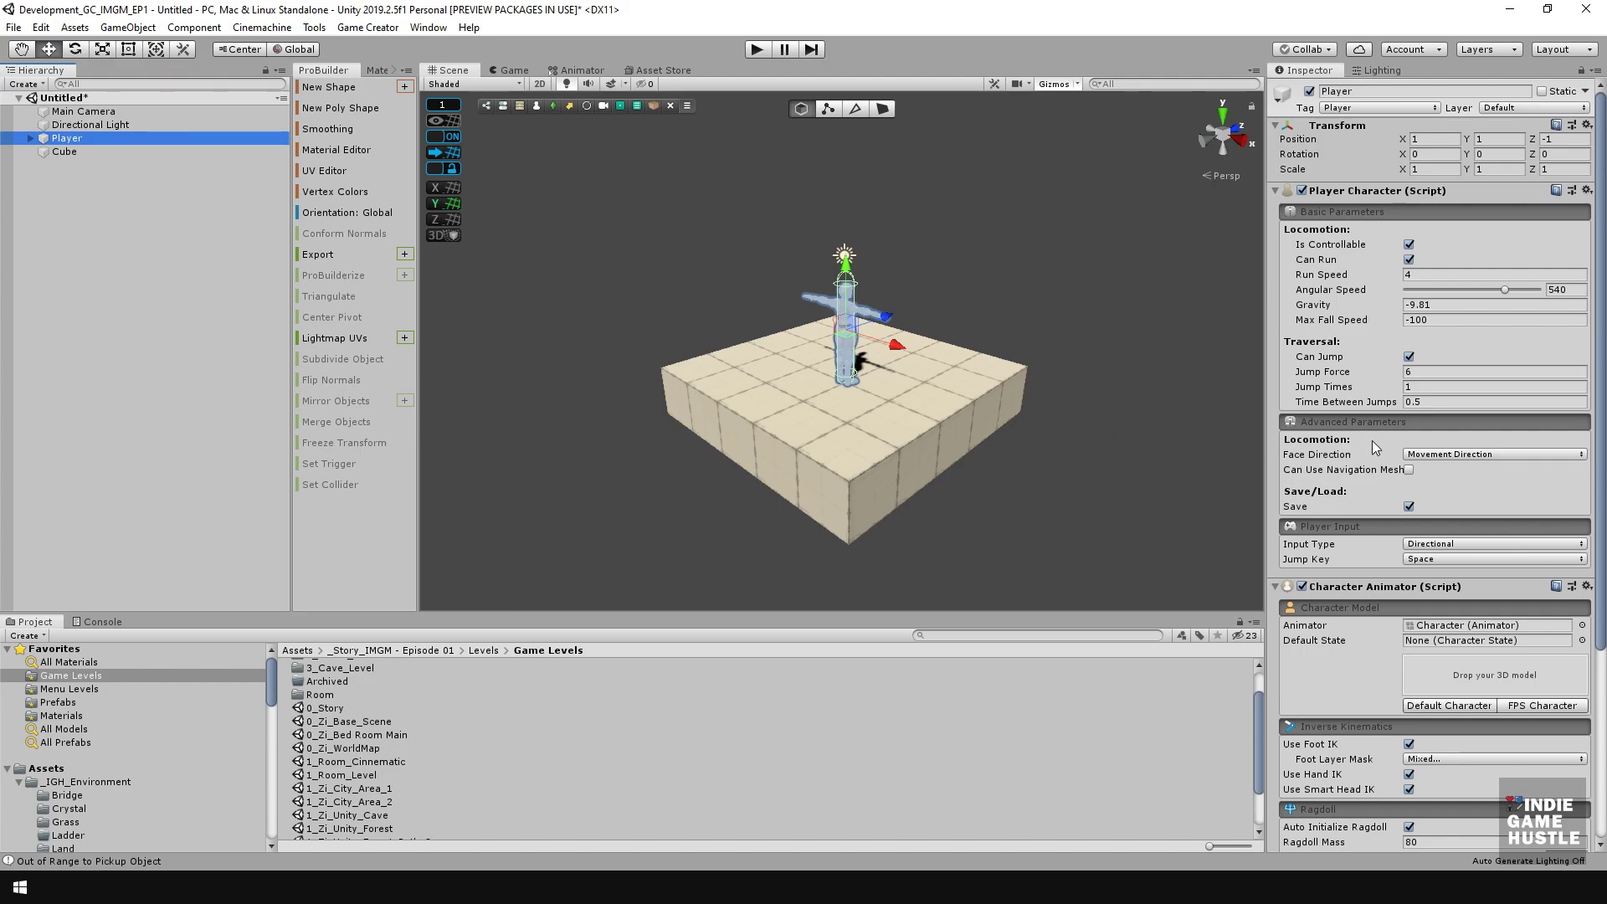
click(1429, 369)
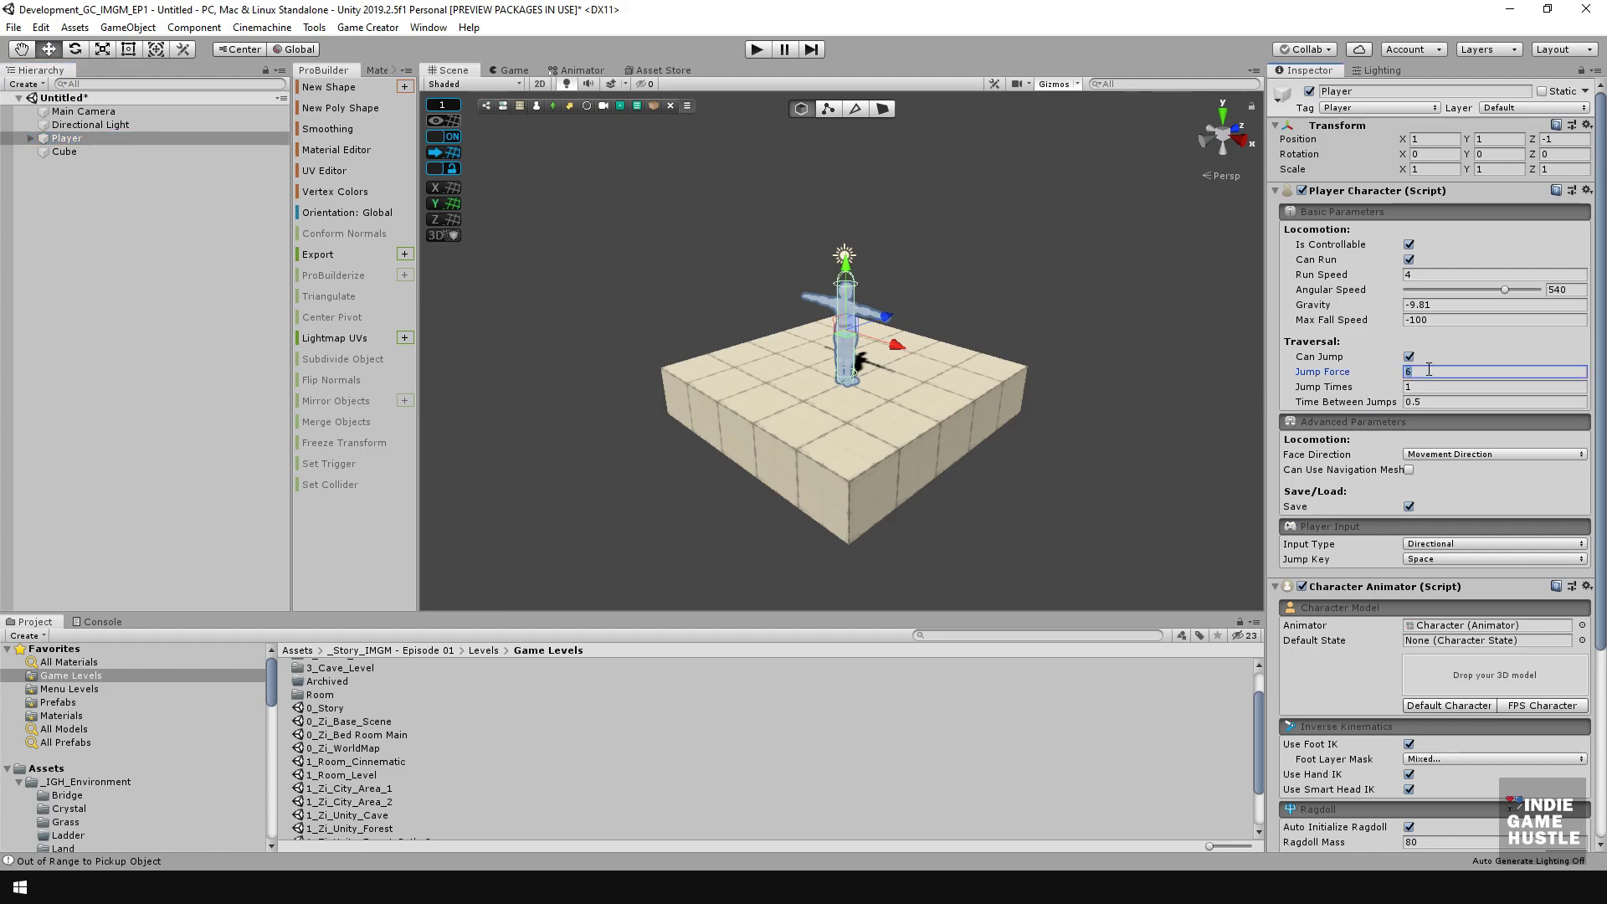
click(1437, 388)
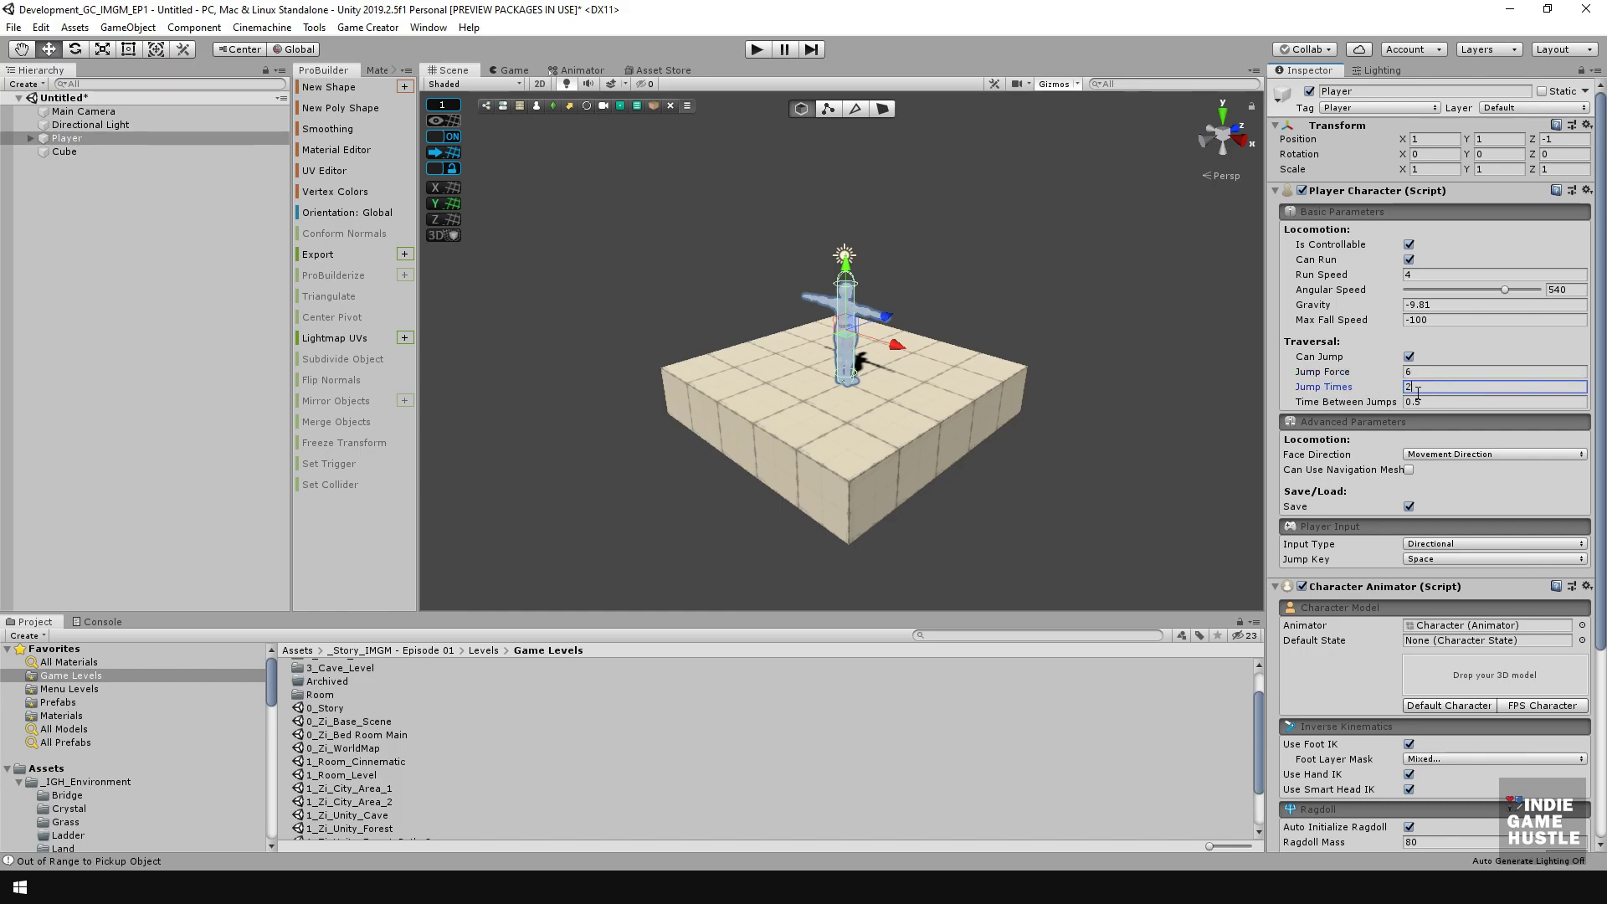
click(1426, 373)
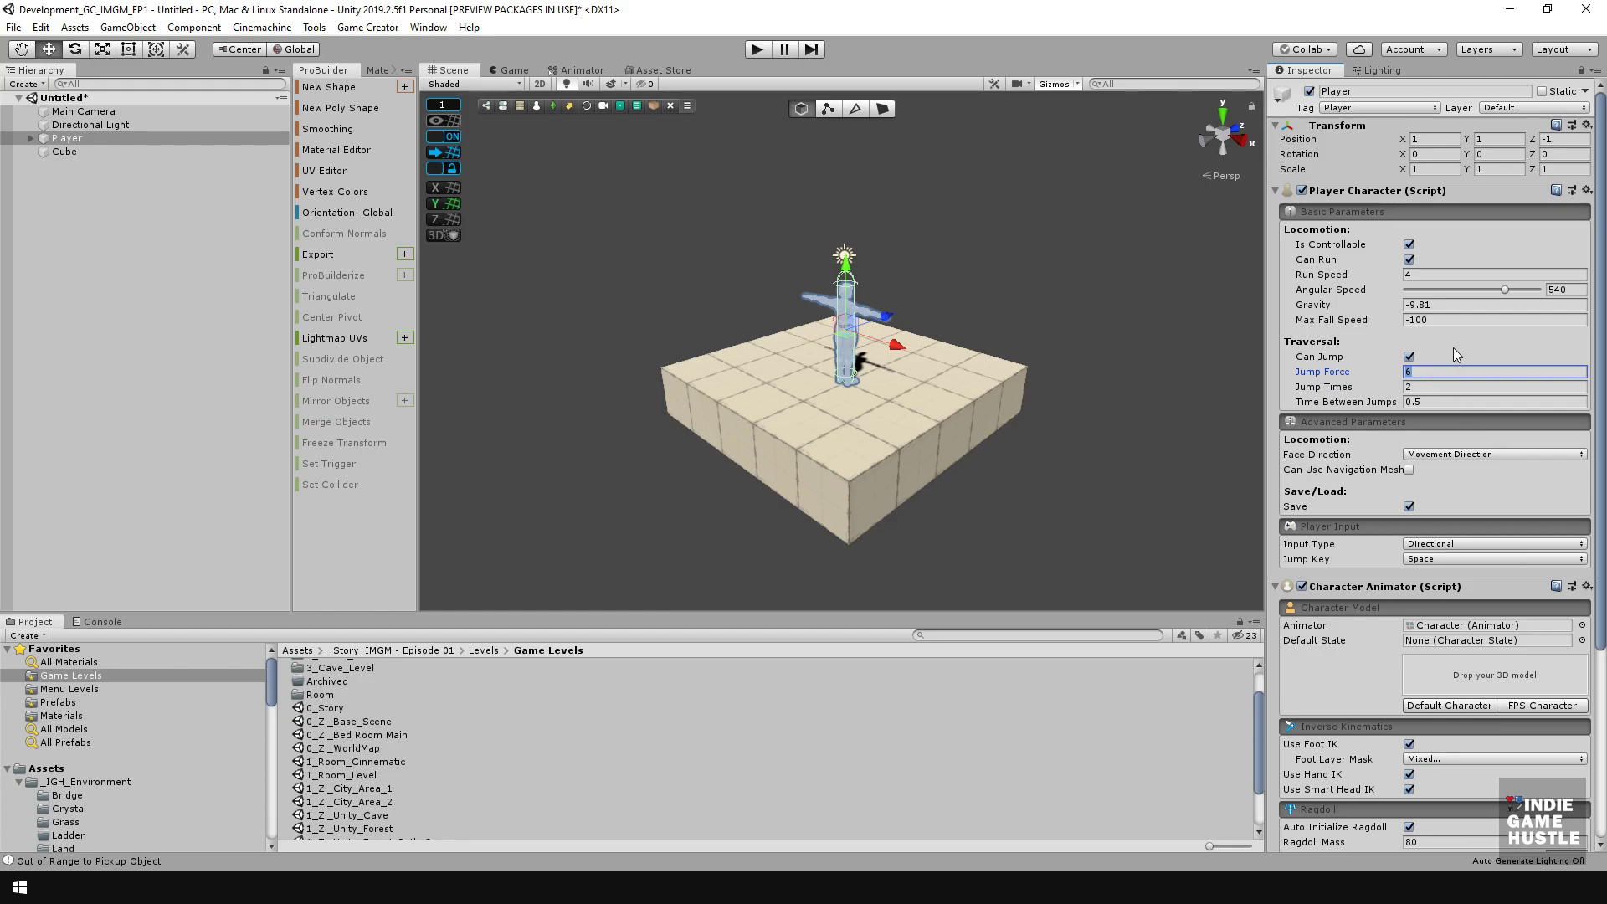
click(1408, 261)
scroll(1364, 379, down, 5)
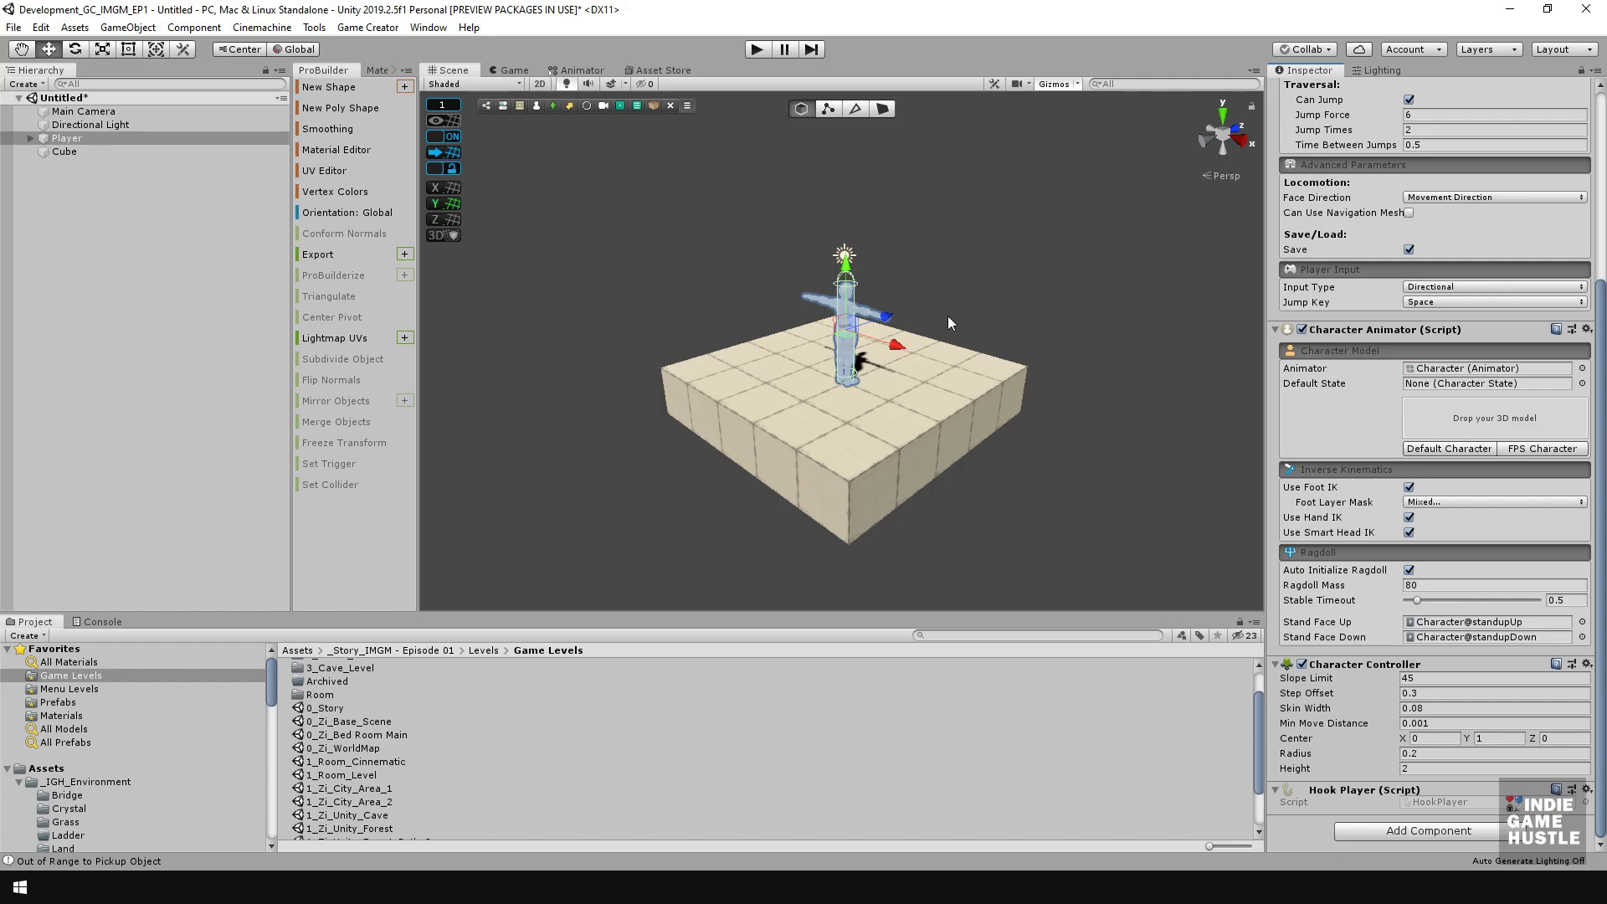
alt+drag(1054, 277, 912, 381)
click(783, 319)
scroll(785, 318, up, 3)
scroll(919, 385, down, 4)
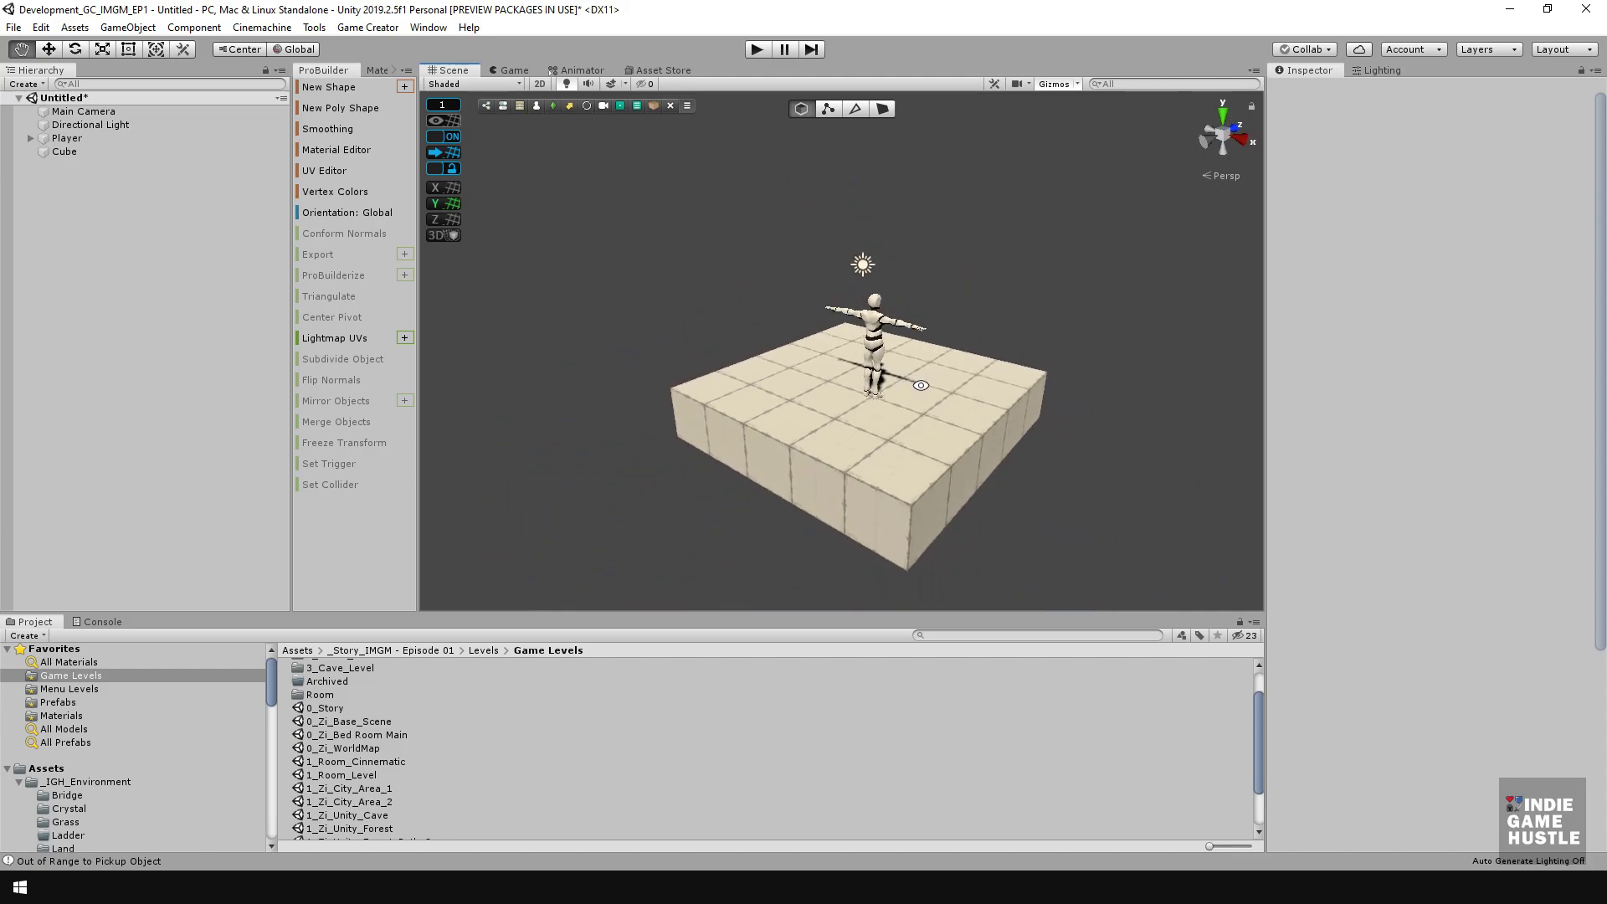
middle_drag(918, 385, 897, 357)
alt+drag(897, 357, 877, 385)
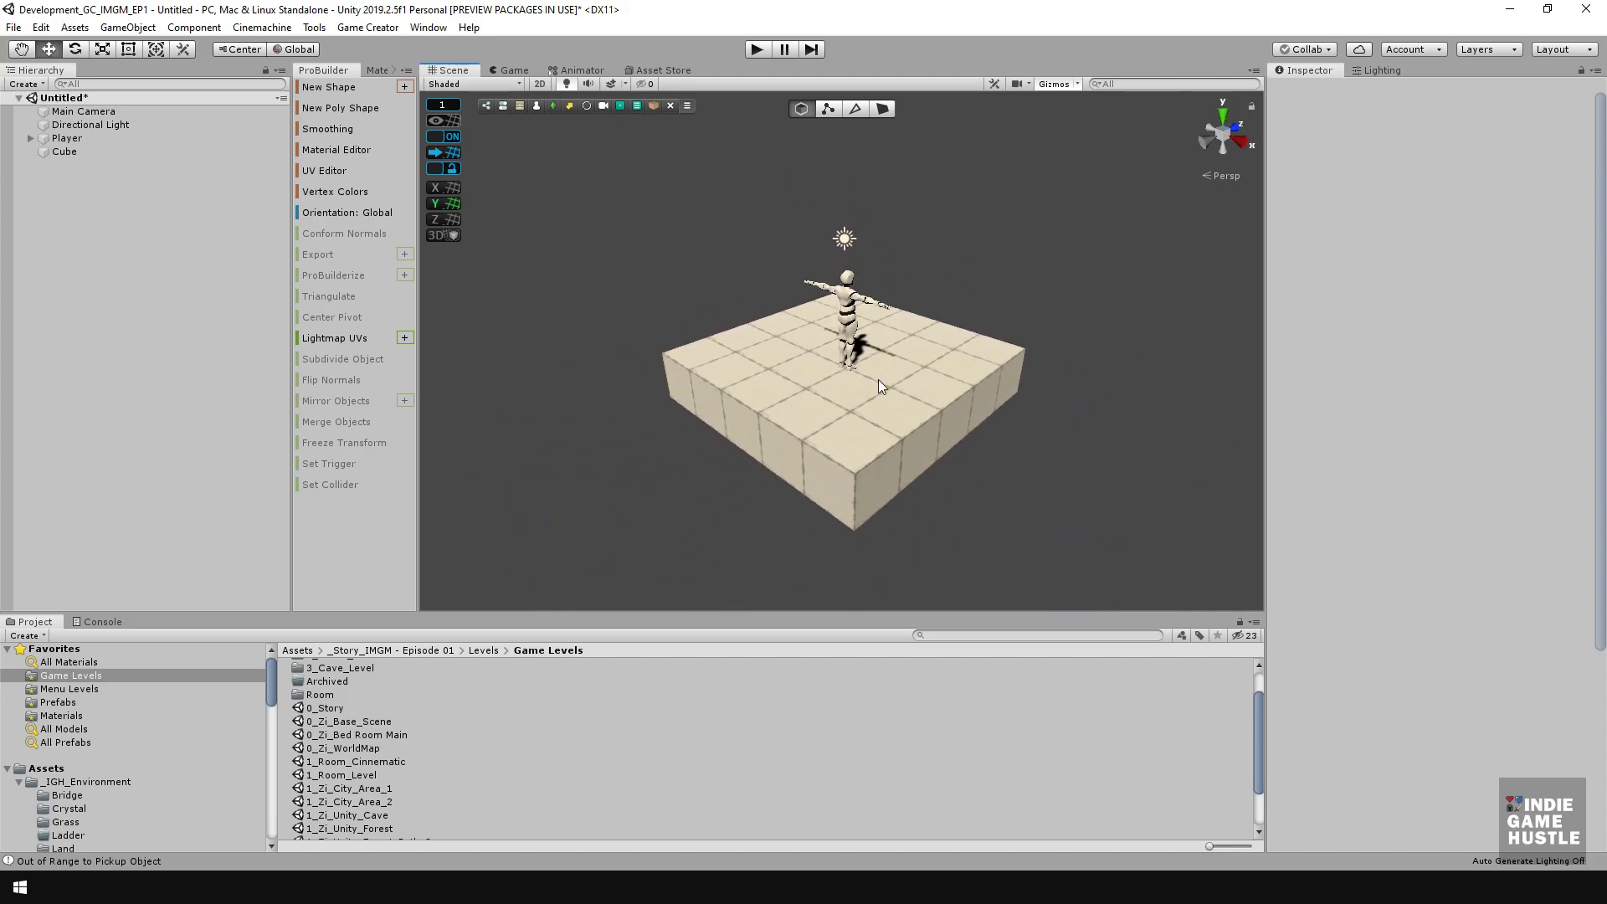
scroll(879, 384, up, 2)
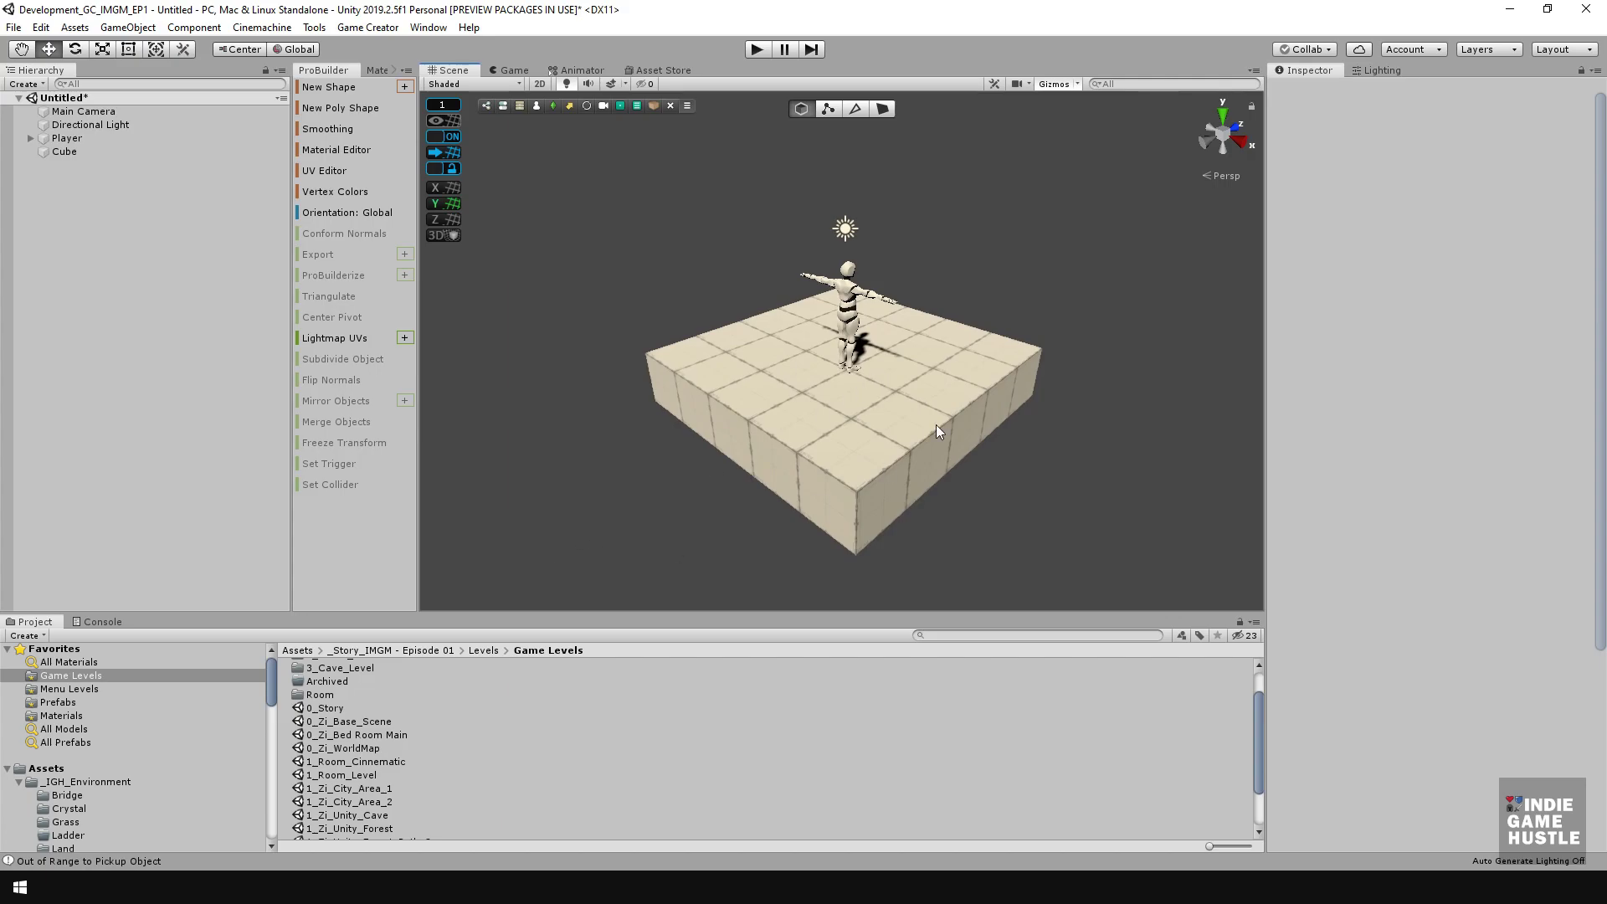
- Enlarge the Project panel and open the Chatacter model folder of the EverydayMotionPackFree assets
click(92, 137)
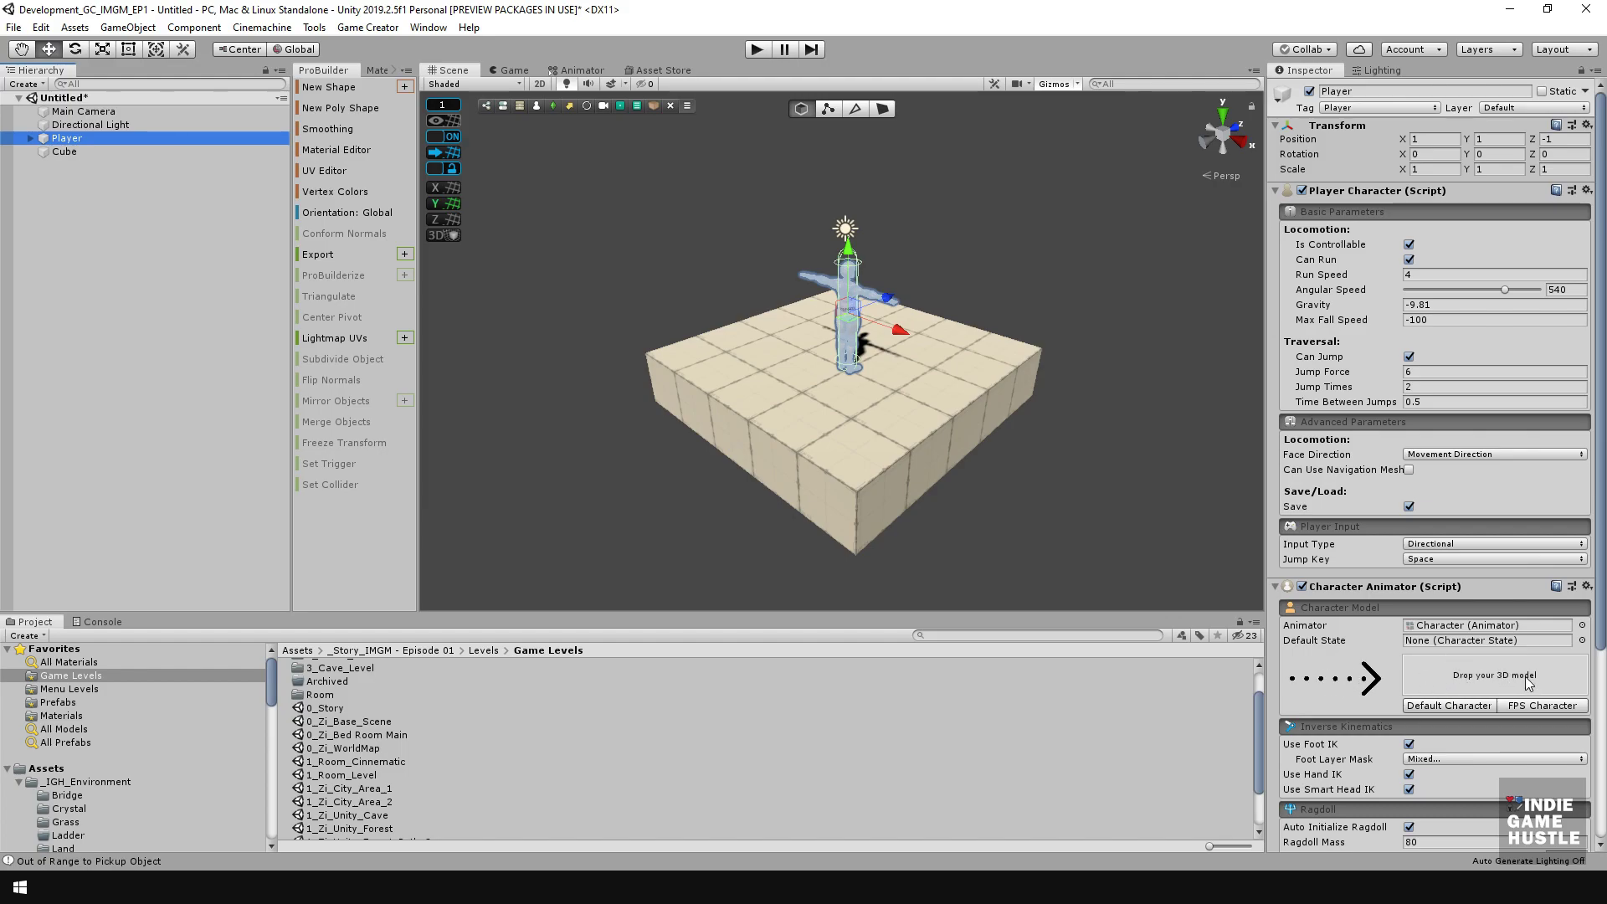
drag(595, 614, 611, 487)
scroll(148, 724, down, 10)
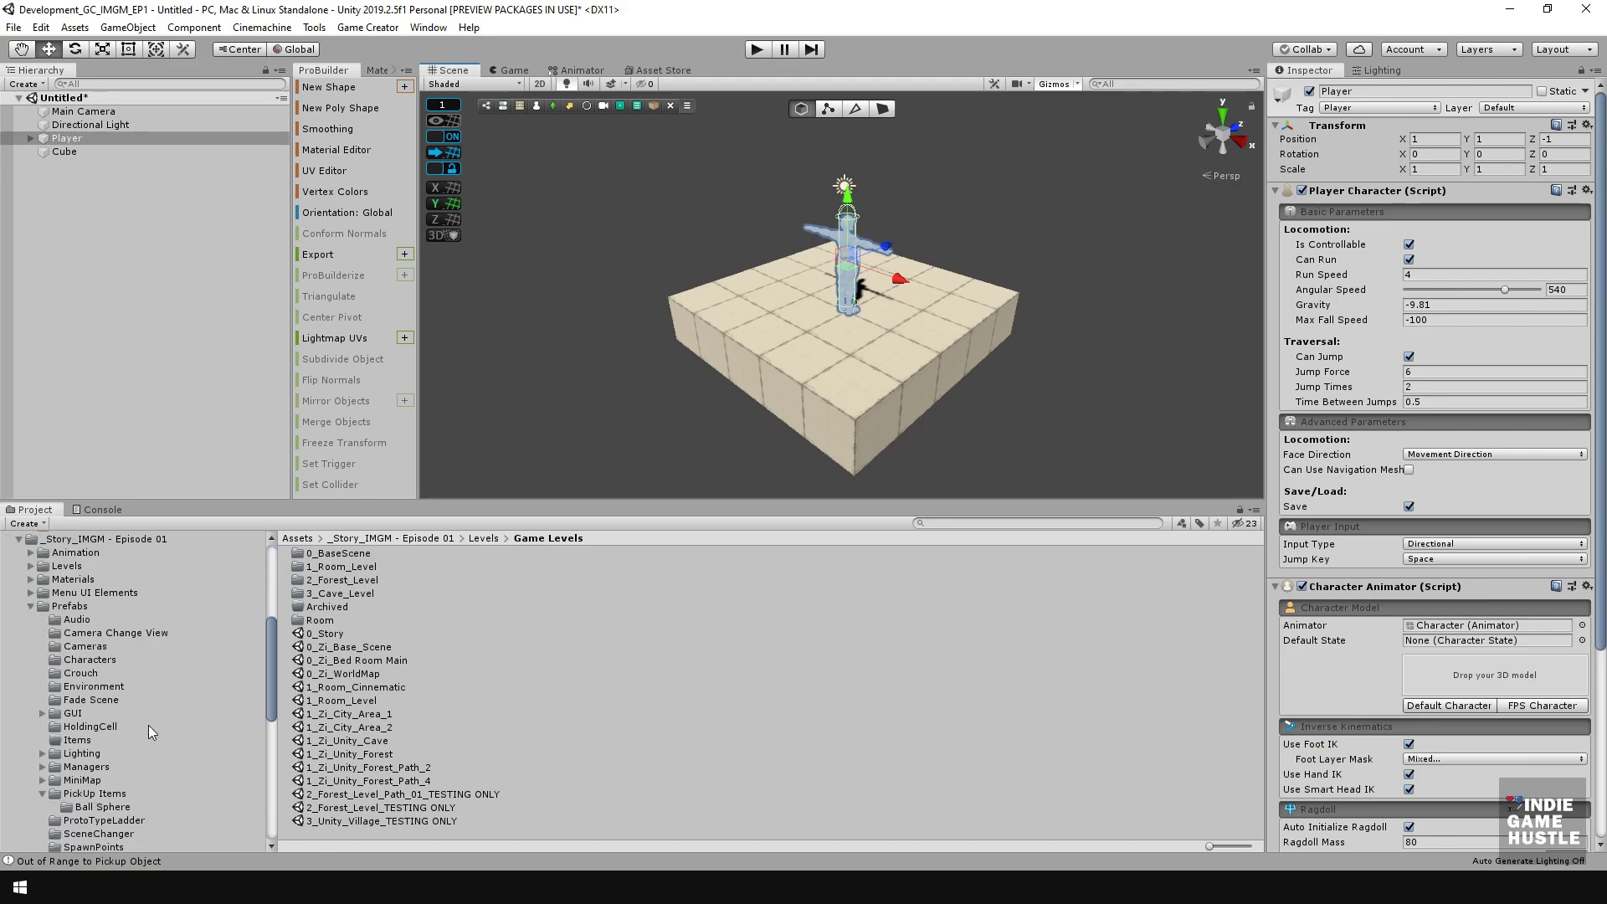
scroll(148, 731, down, 2)
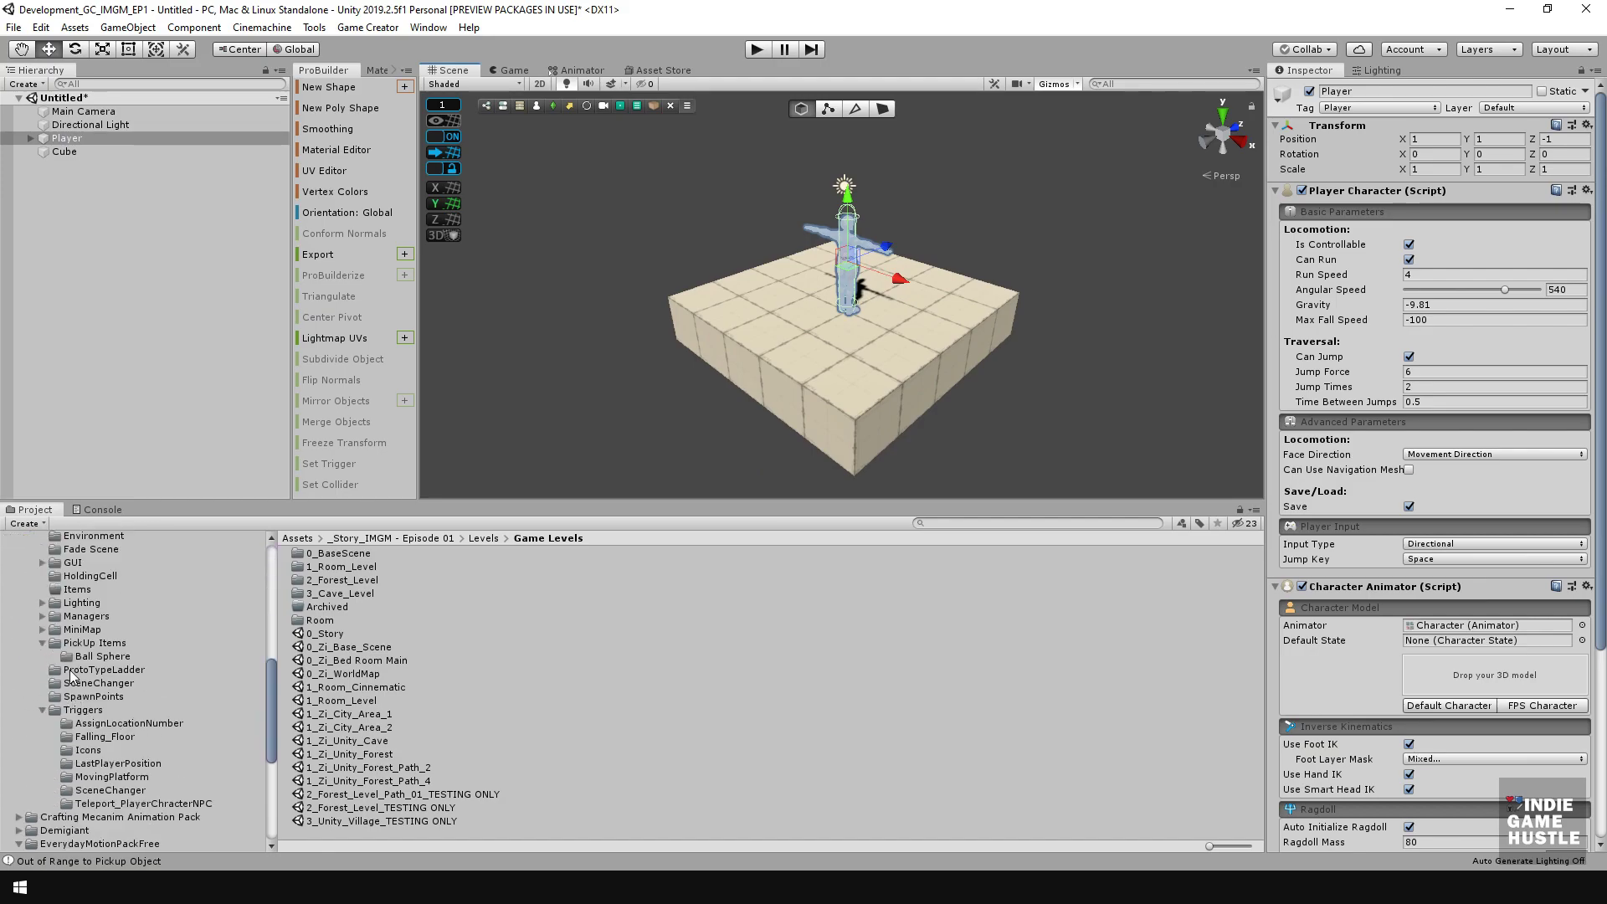
scroll(75, 673, down, 6)
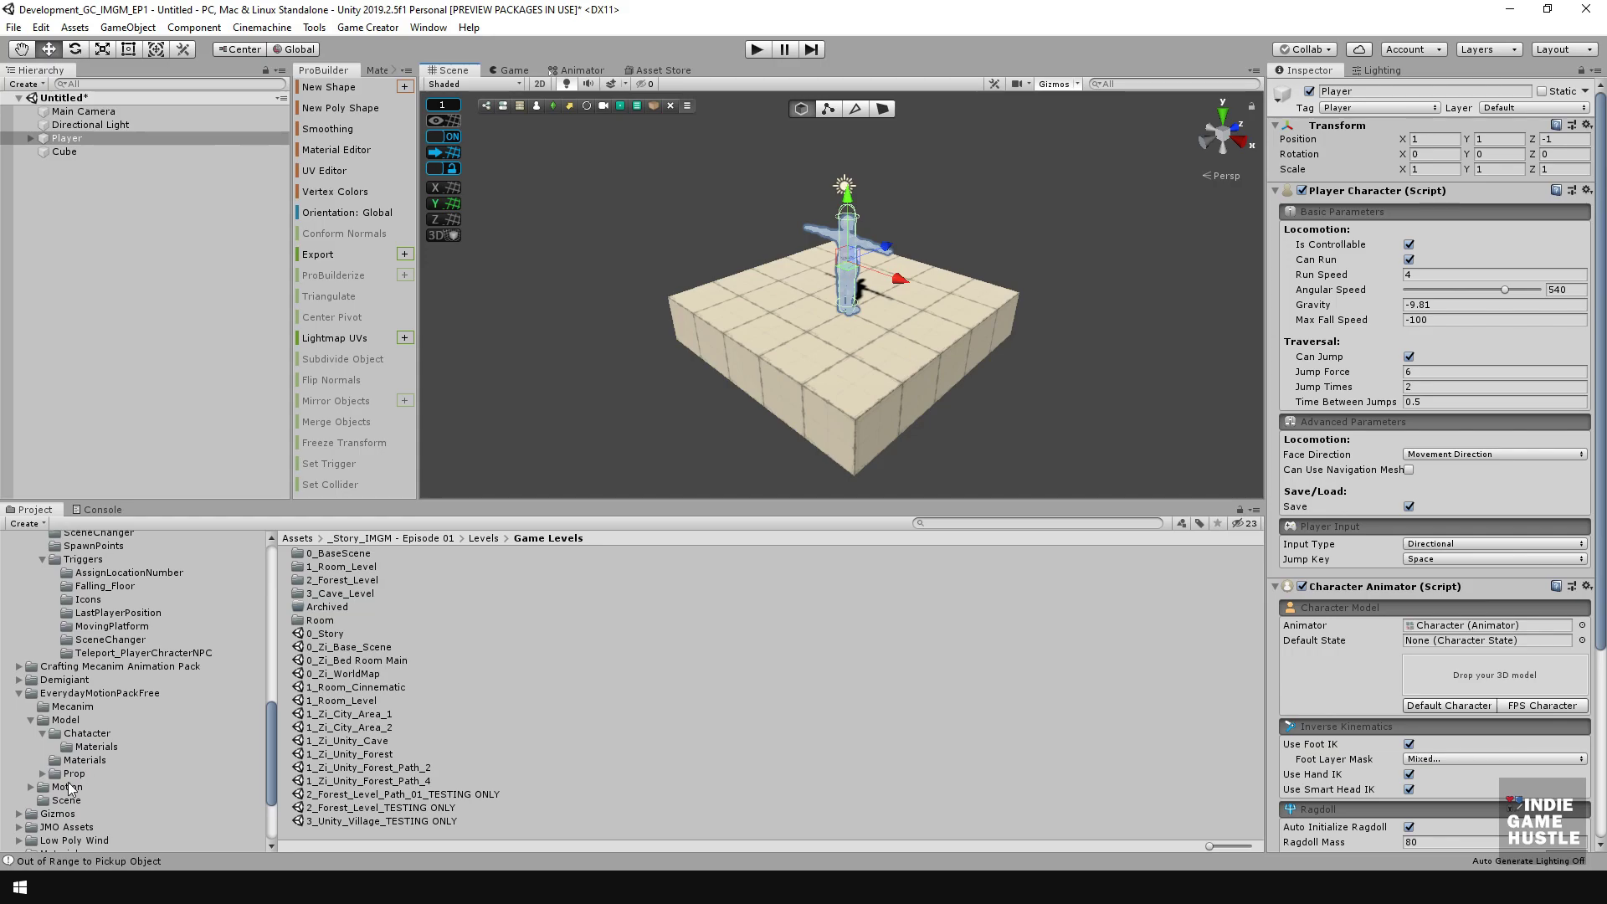
click(79, 692)
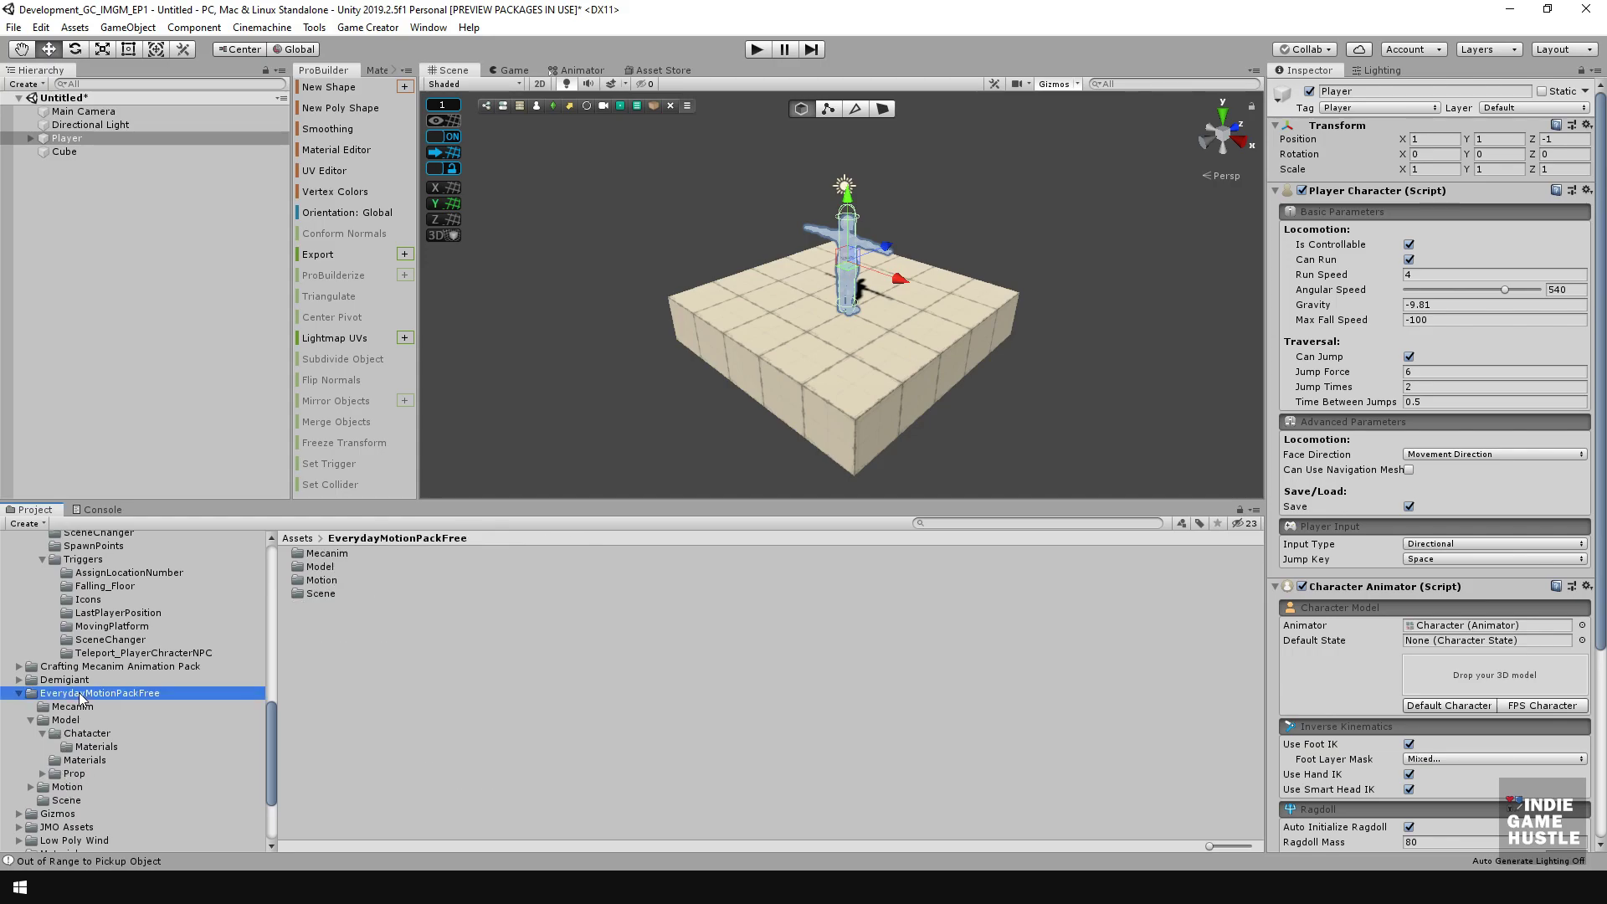
double_click(319, 567)
double_click(323, 553)
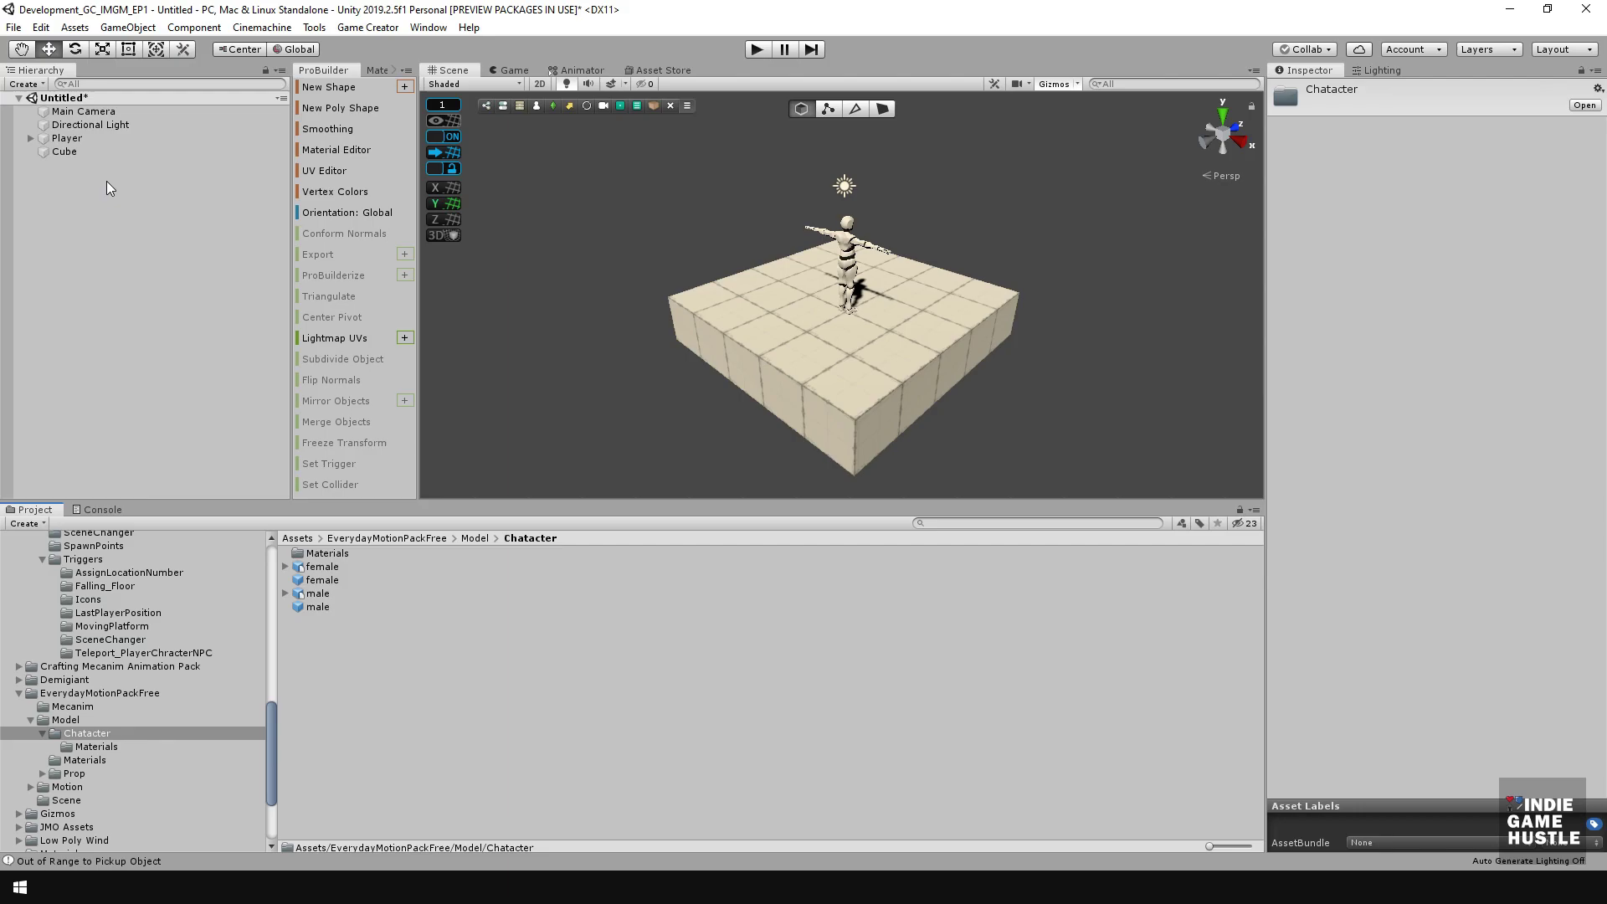
- Replace the Player's character model with the female prefab and inspect it from several sides
click(58, 138)
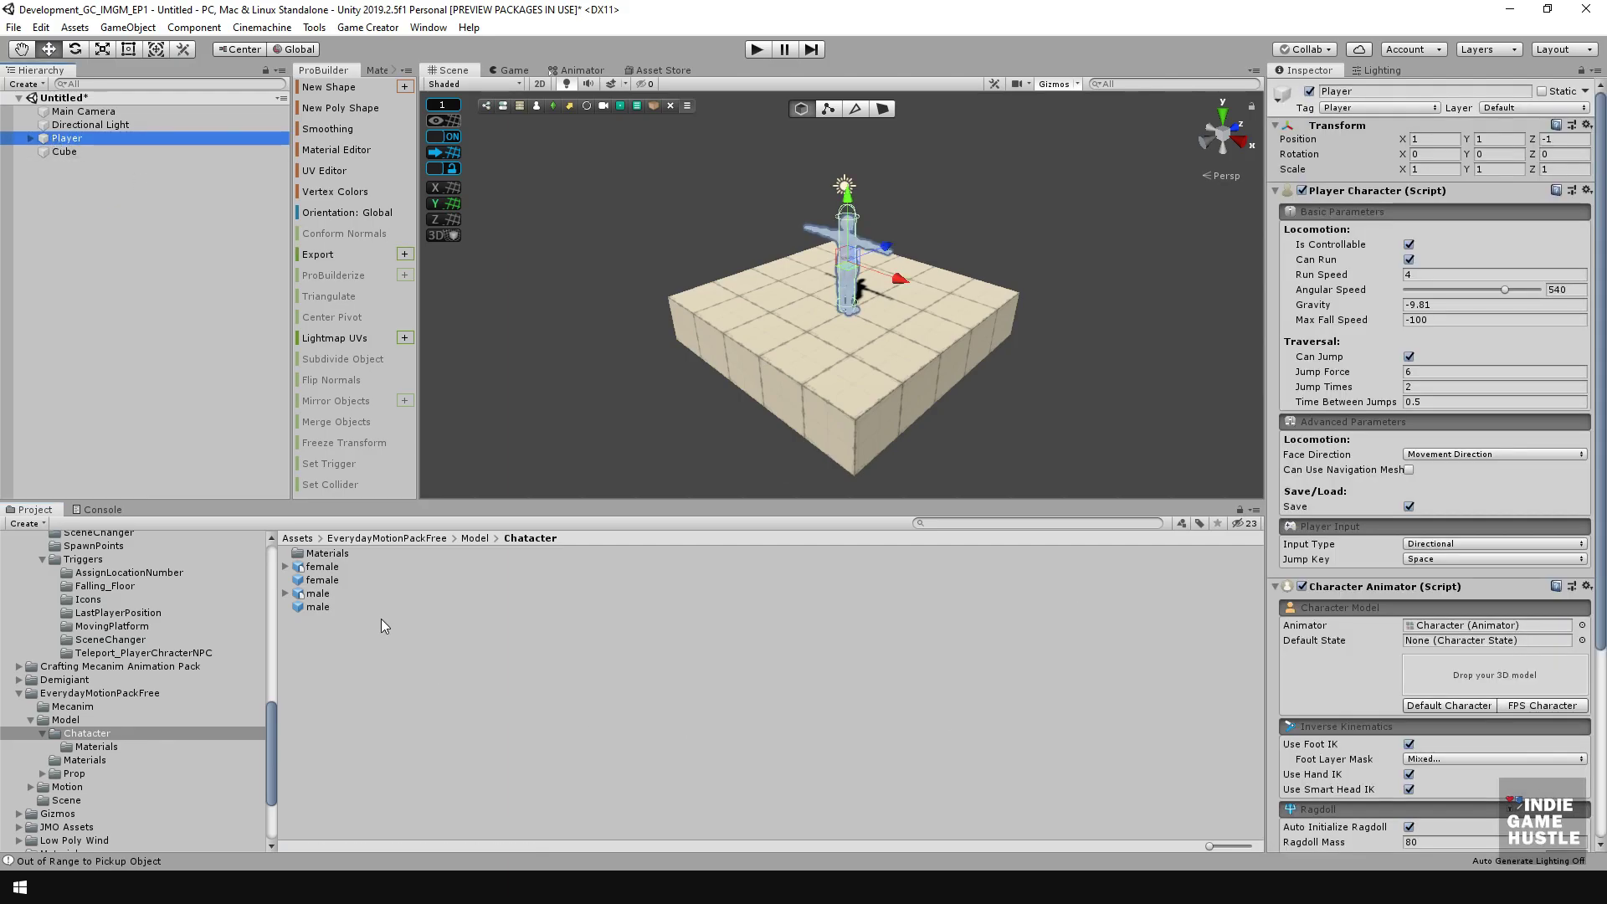
drag(322, 580, 1461, 675)
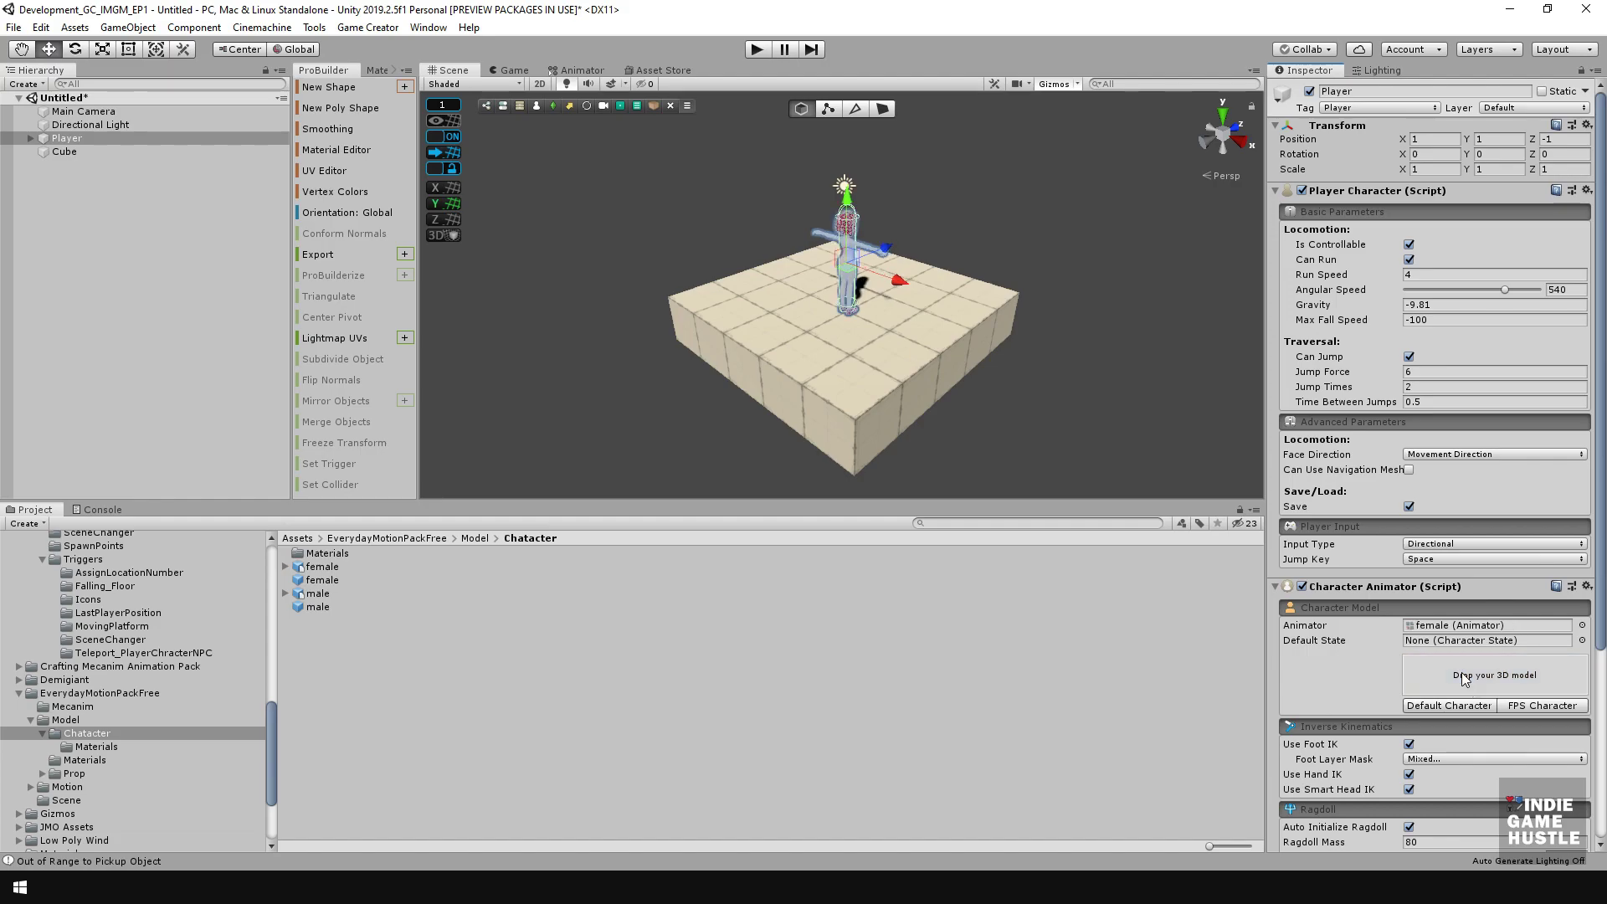
scroll(931, 244, up, 8)
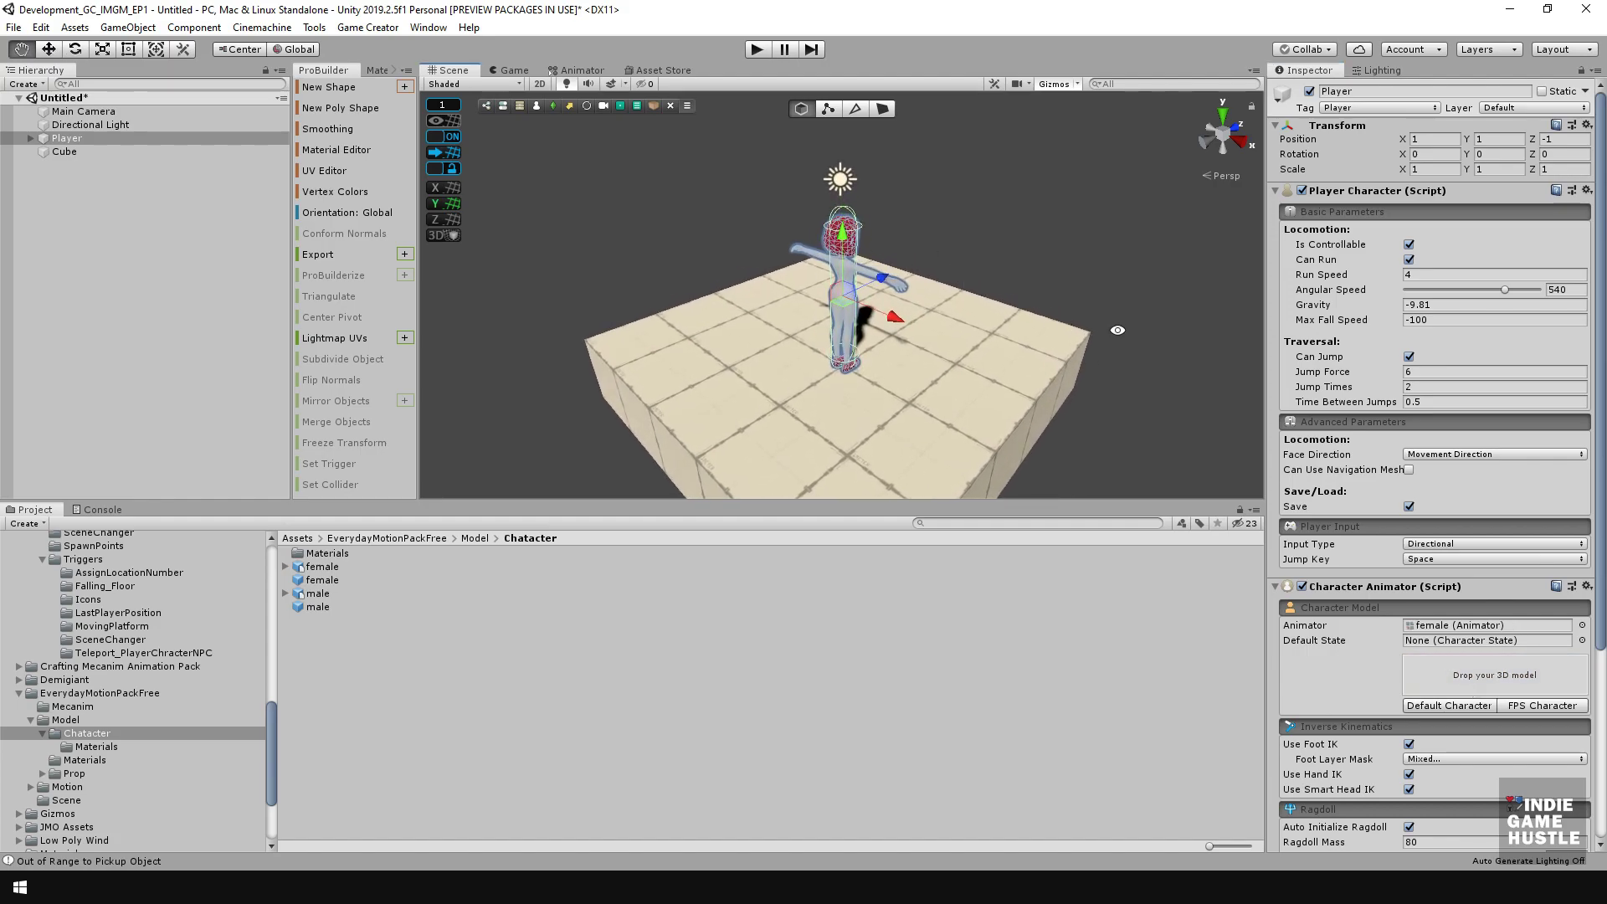
alt+drag(1116, 326, 541, 273)
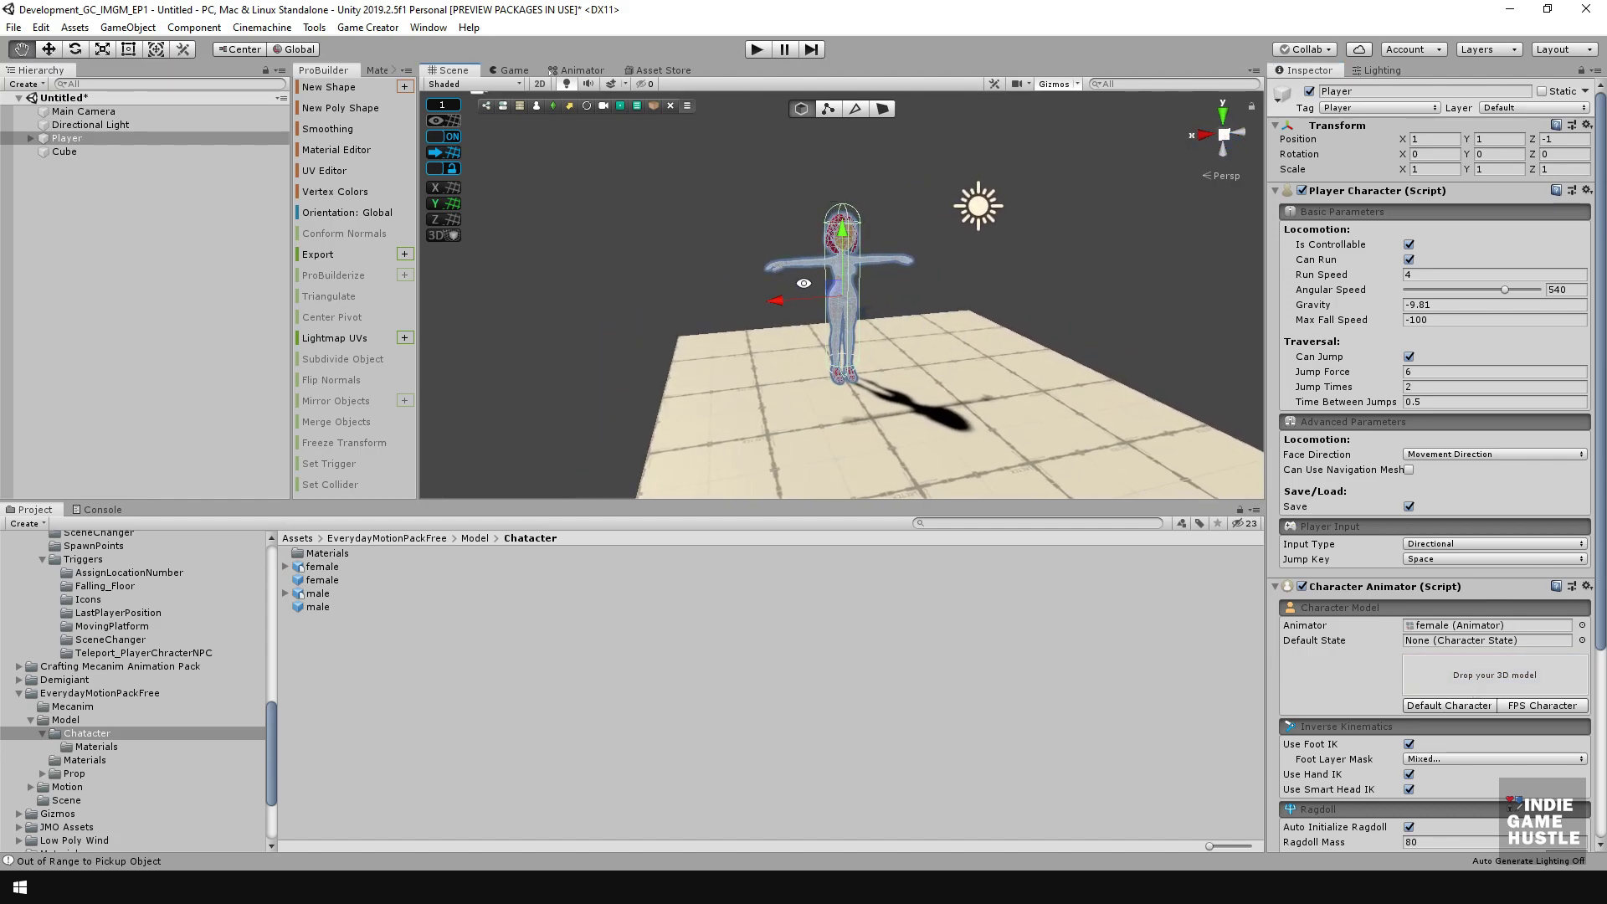
scroll(803, 283, down, 8)
mouse_move(803, 283)
alt+mouse_down()
mouse_move(657, 390)
mouse_move(832, 353)
mouse_move(801, 359)
mouse_move(822, 385)
mouse_move(787, 393)
mouse_move(502, 341)
mouse_move(742, 419)
mouse_move(788, 307)
alt+mouse_up()
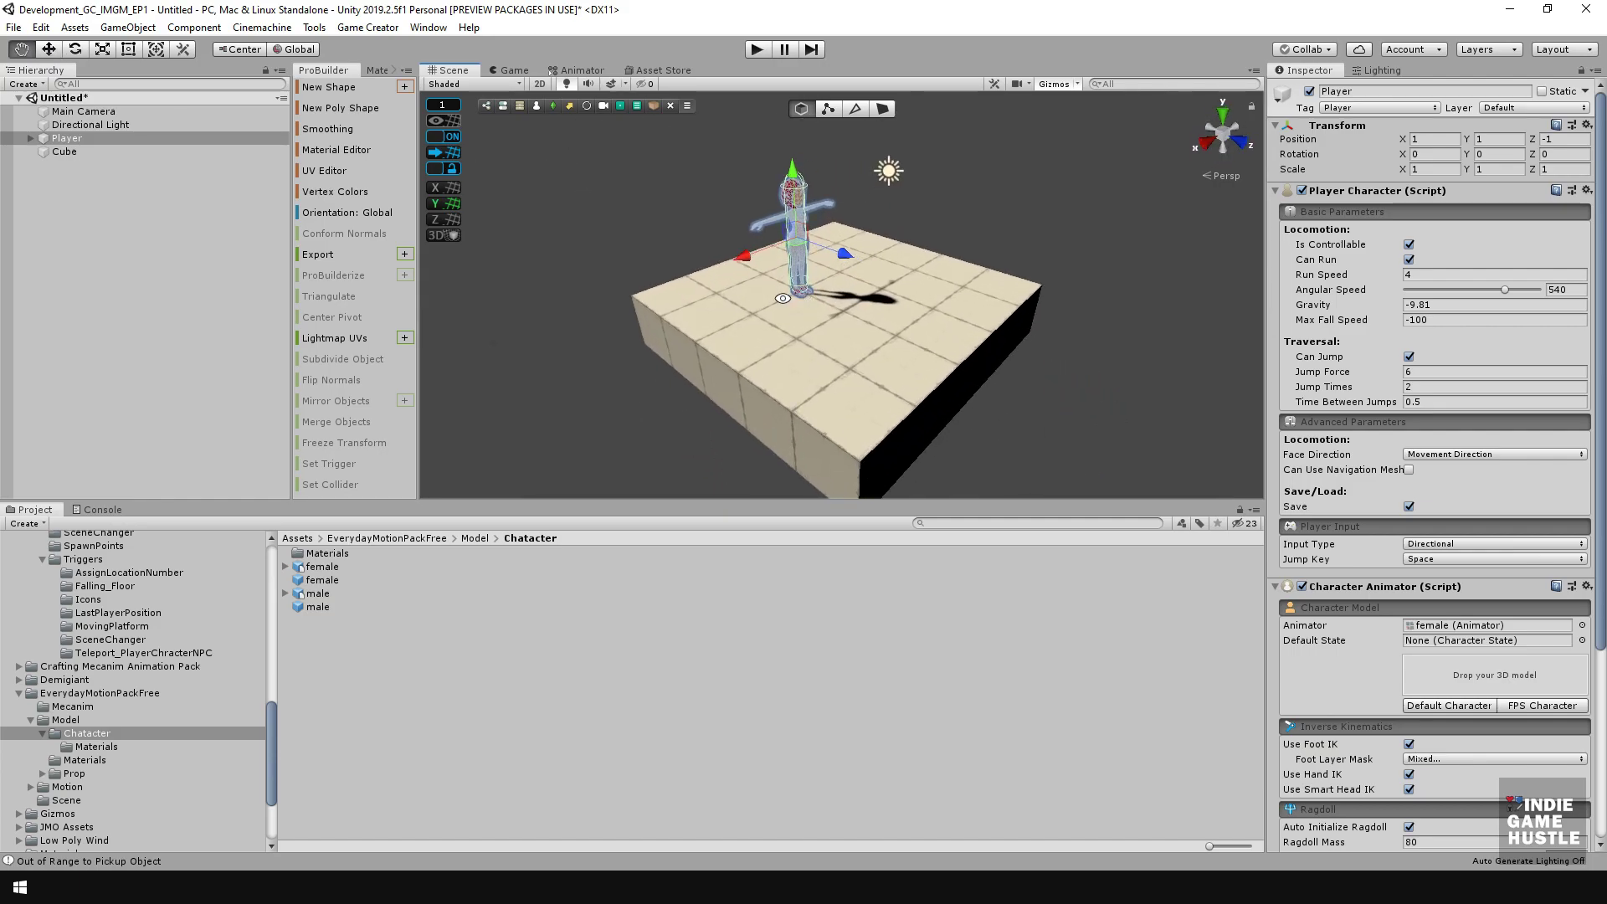
alt+drag(782, 298, 996, 308)
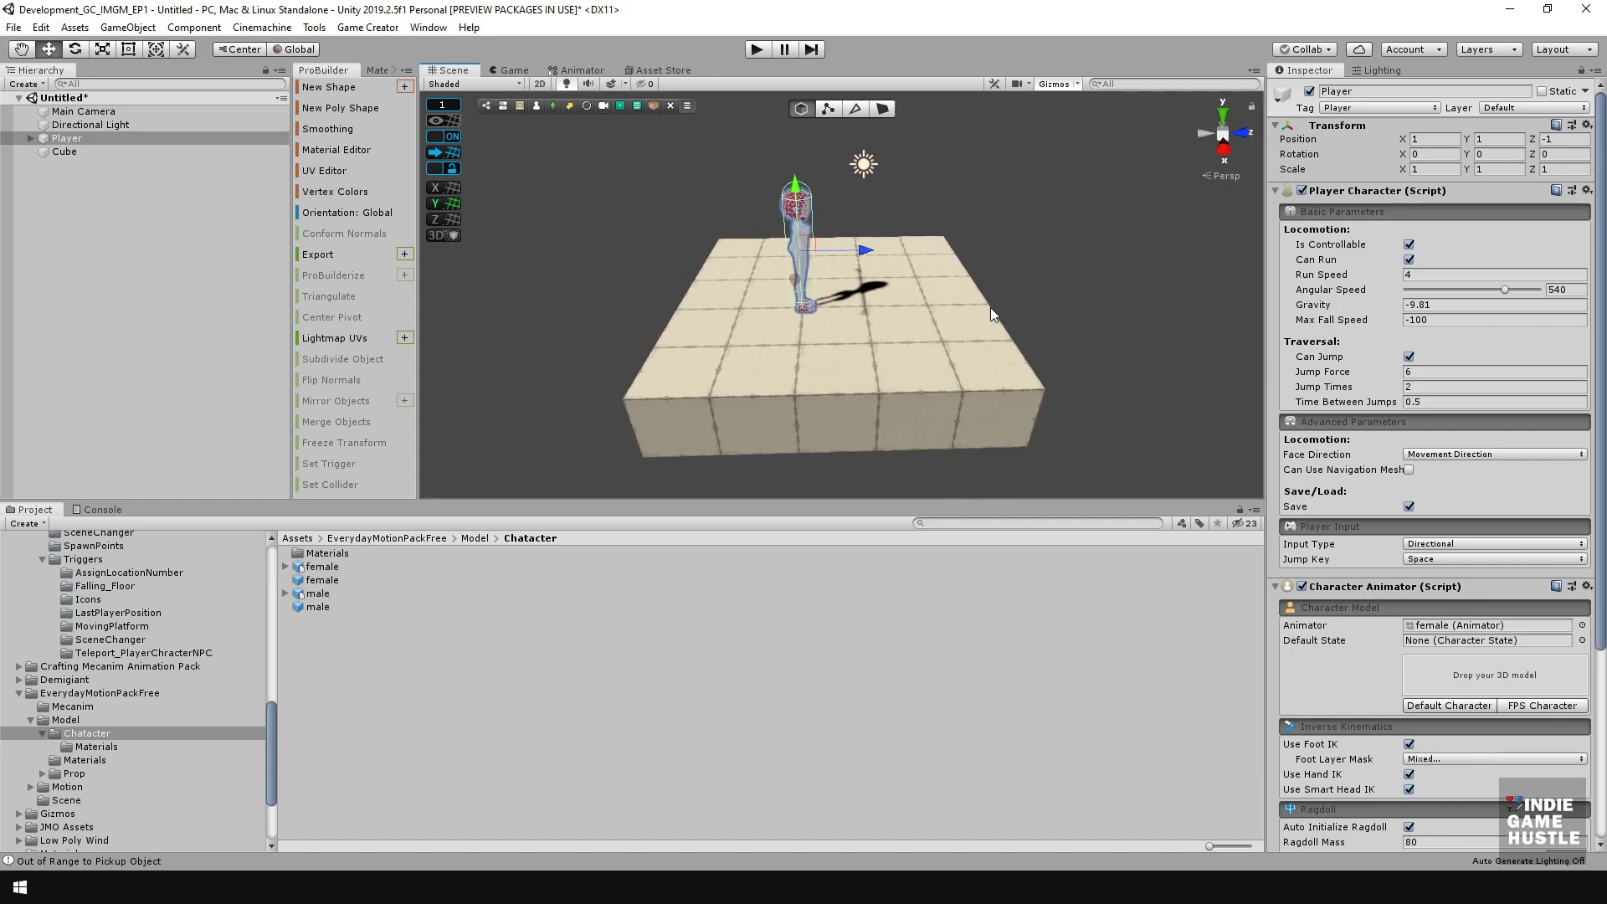
alt+drag(1031, 305, 802, 287)
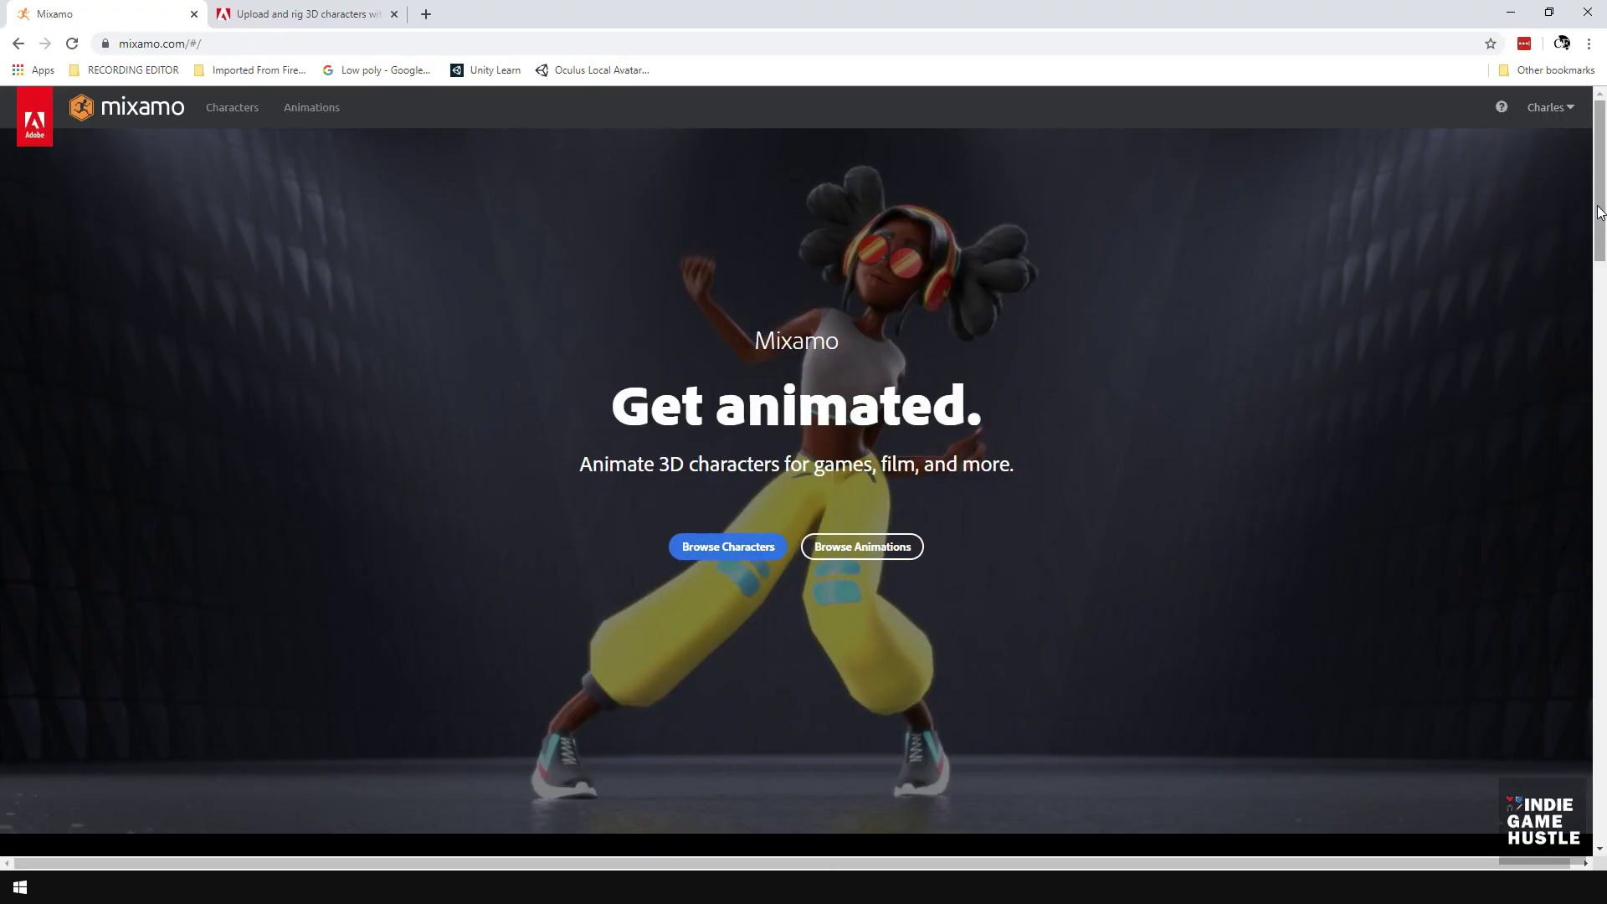
- Switch to the browser and look through the Mixamo home page
drag(1600, 209, 1604, 677)
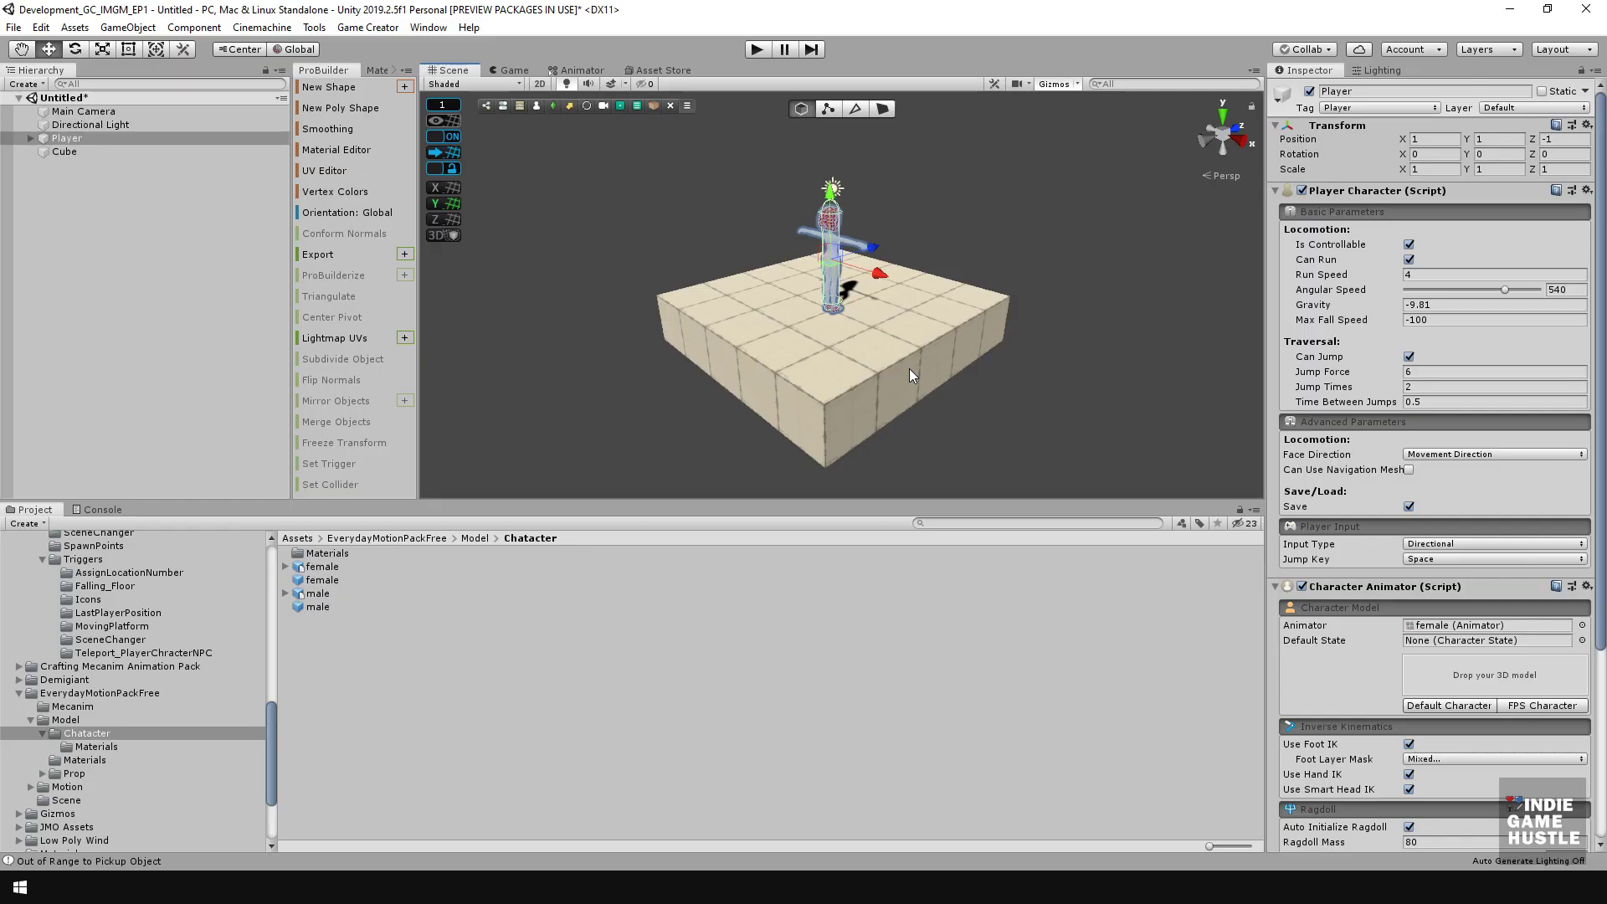
alt+drag(943, 350, 994, 312)
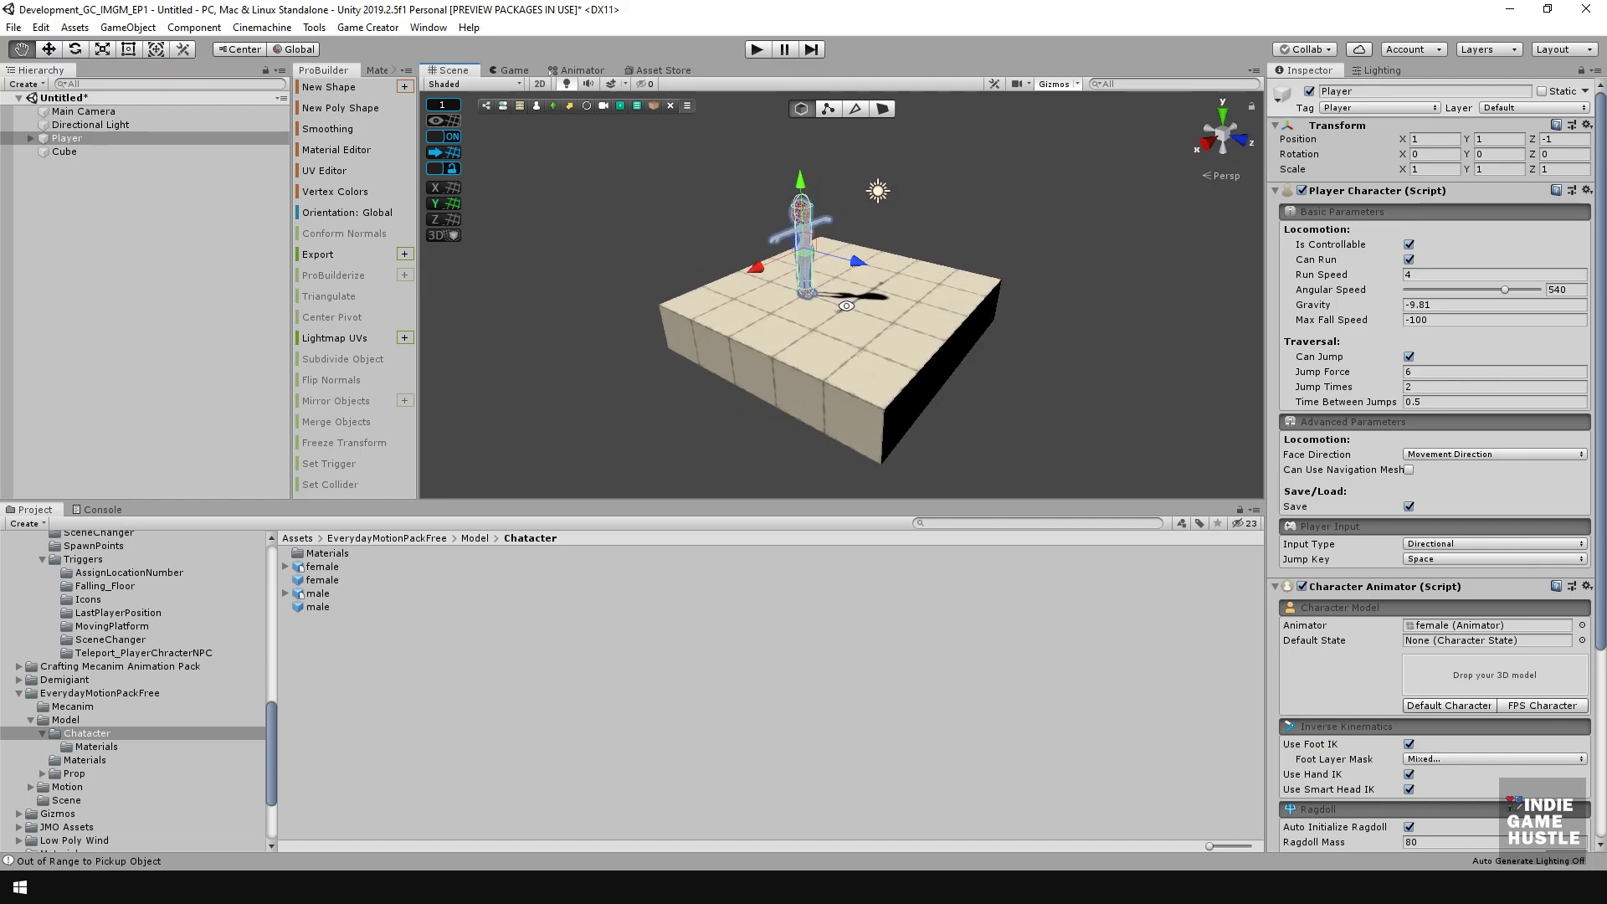
alt+drag(846, 305, 749, 322)
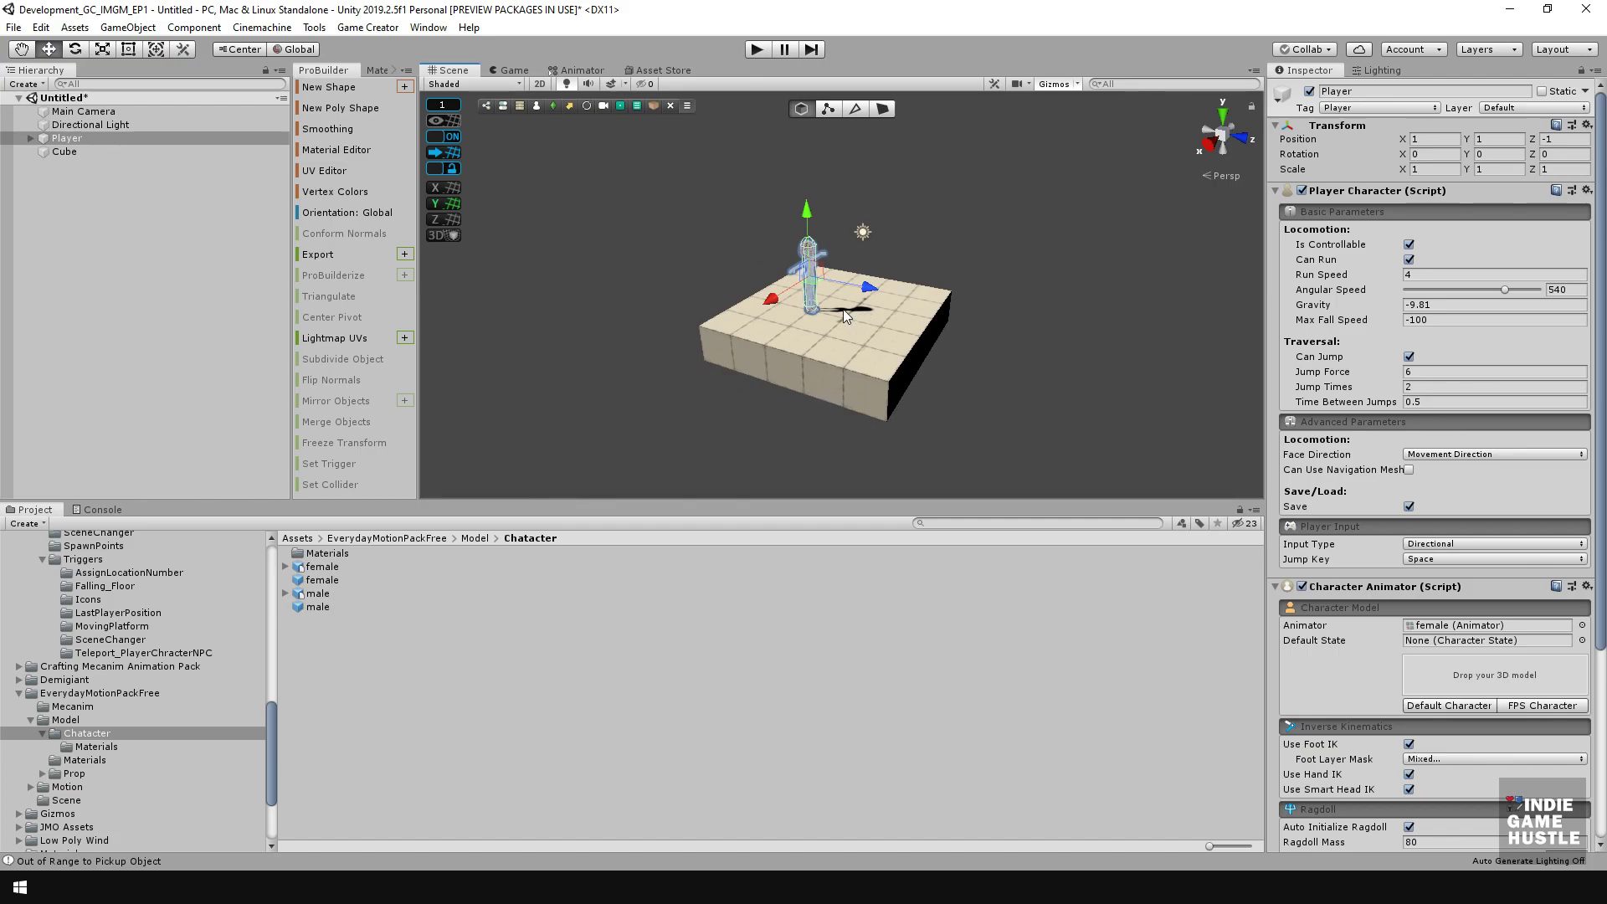
scroll(884, 325, up, 3)
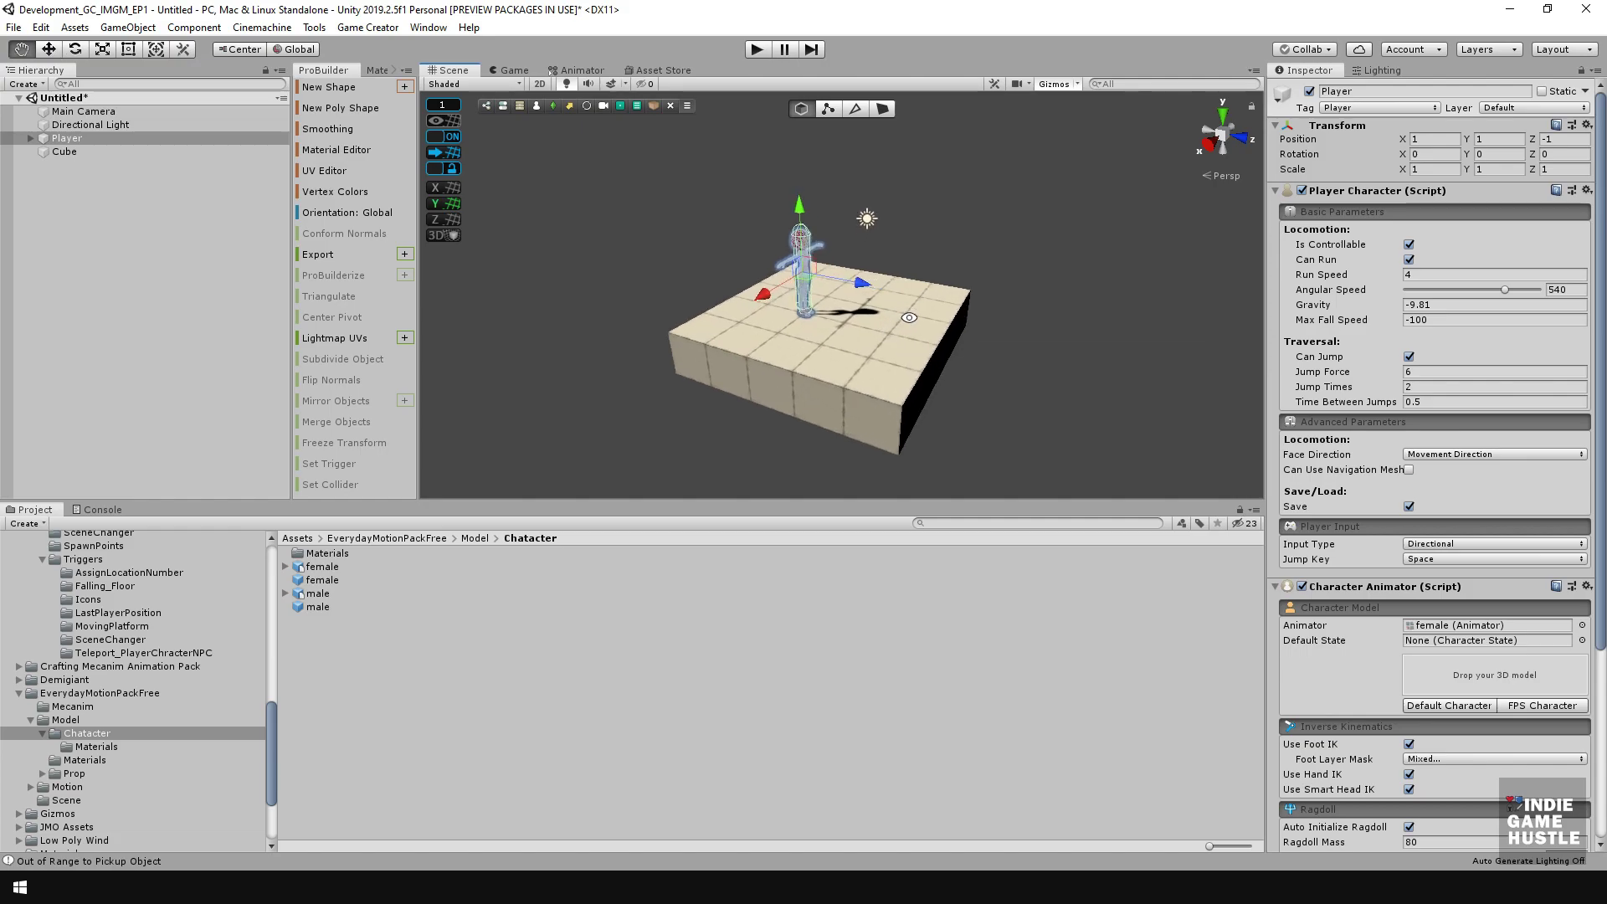
alt+drag(883, 325, 852, 323)
- Add a Game Creator Camera Motor to the scene and select it to show its settings
click(158, 200)
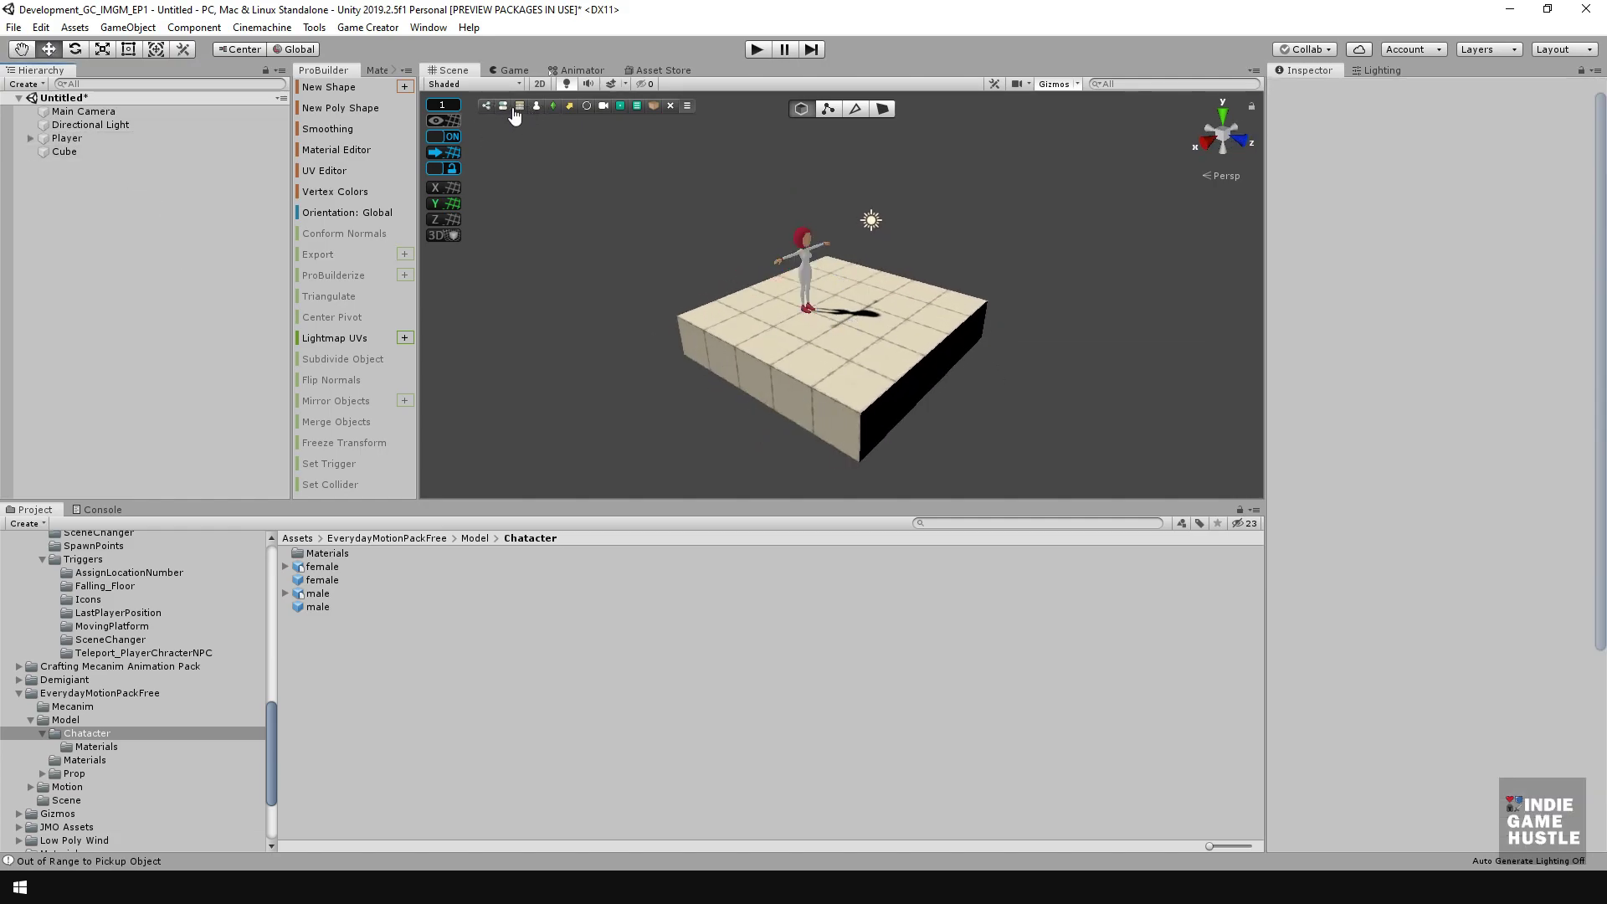
click(604, 114)
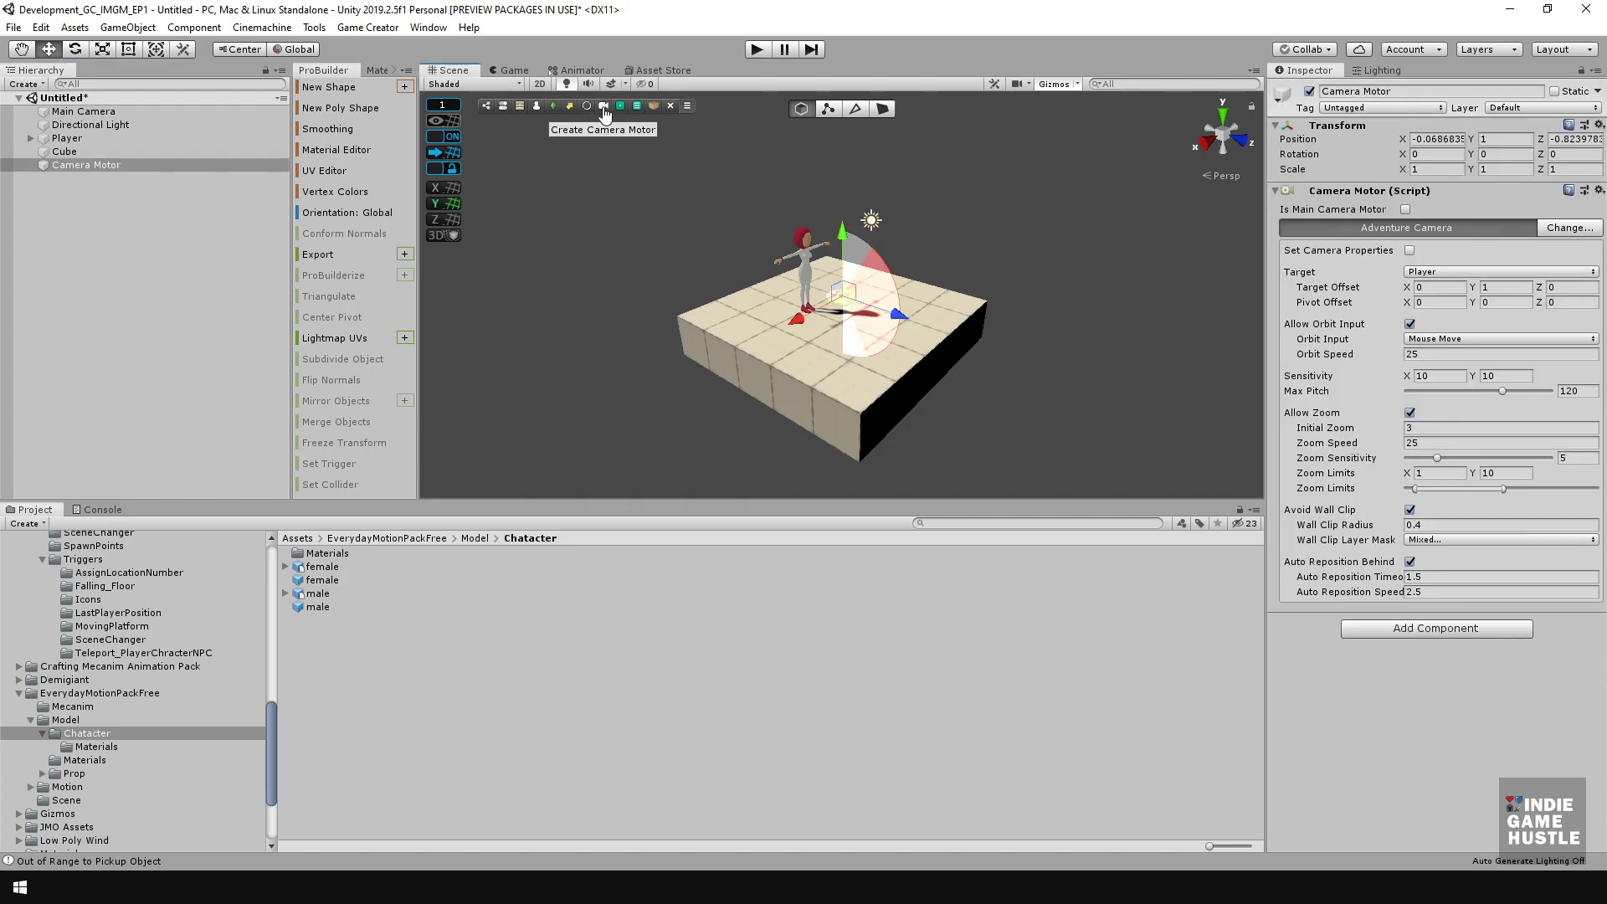
click(188, 285)
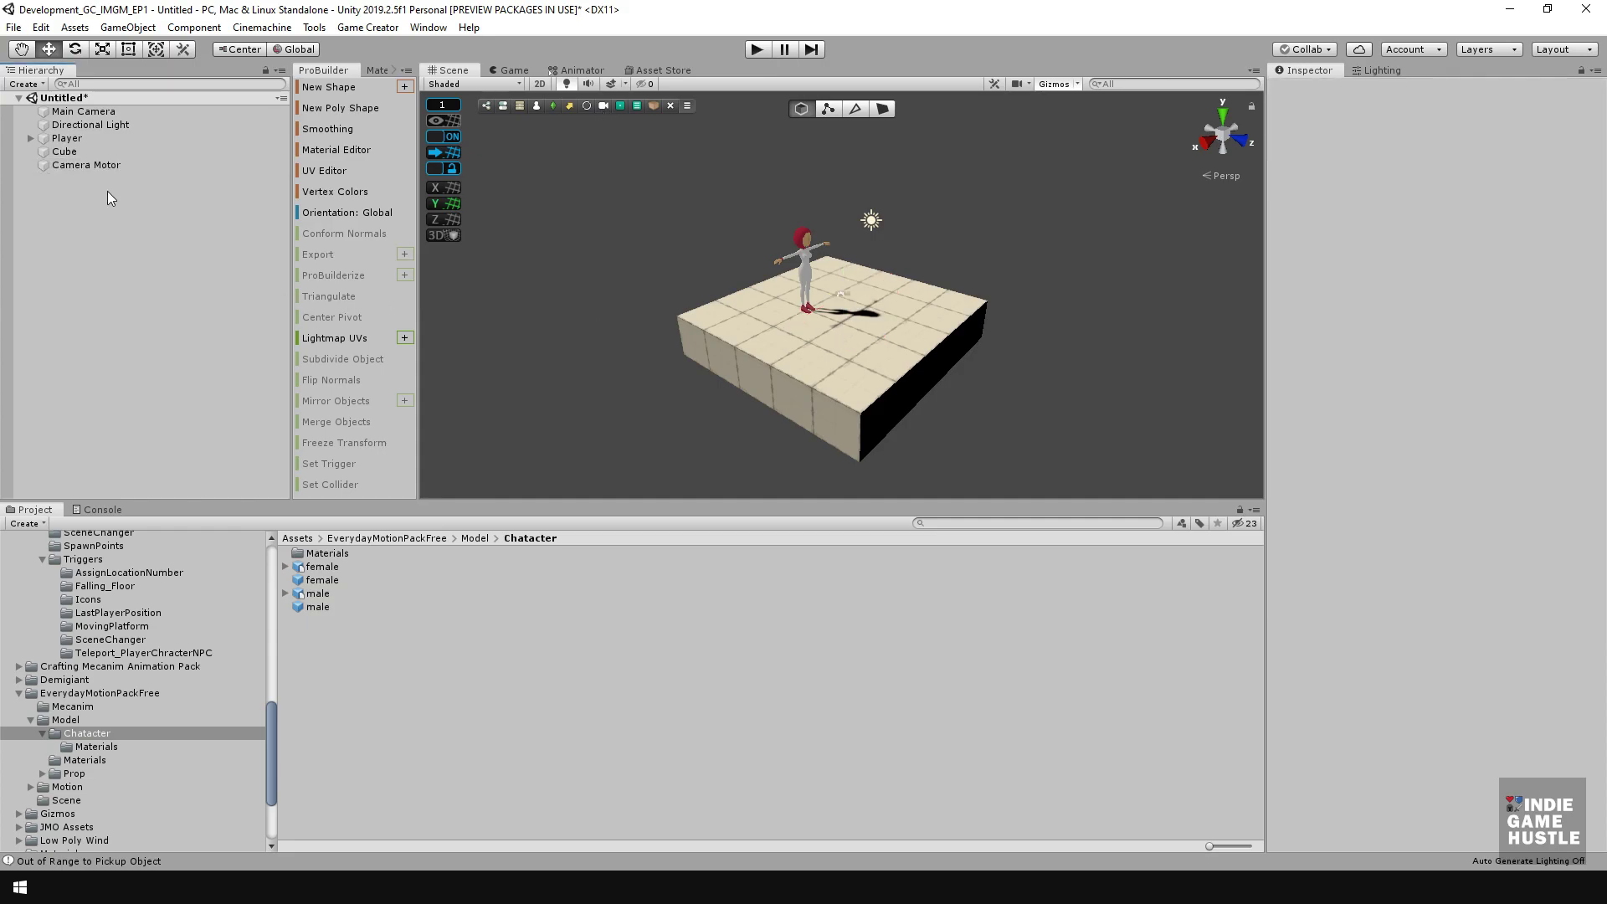
click(97, 164)
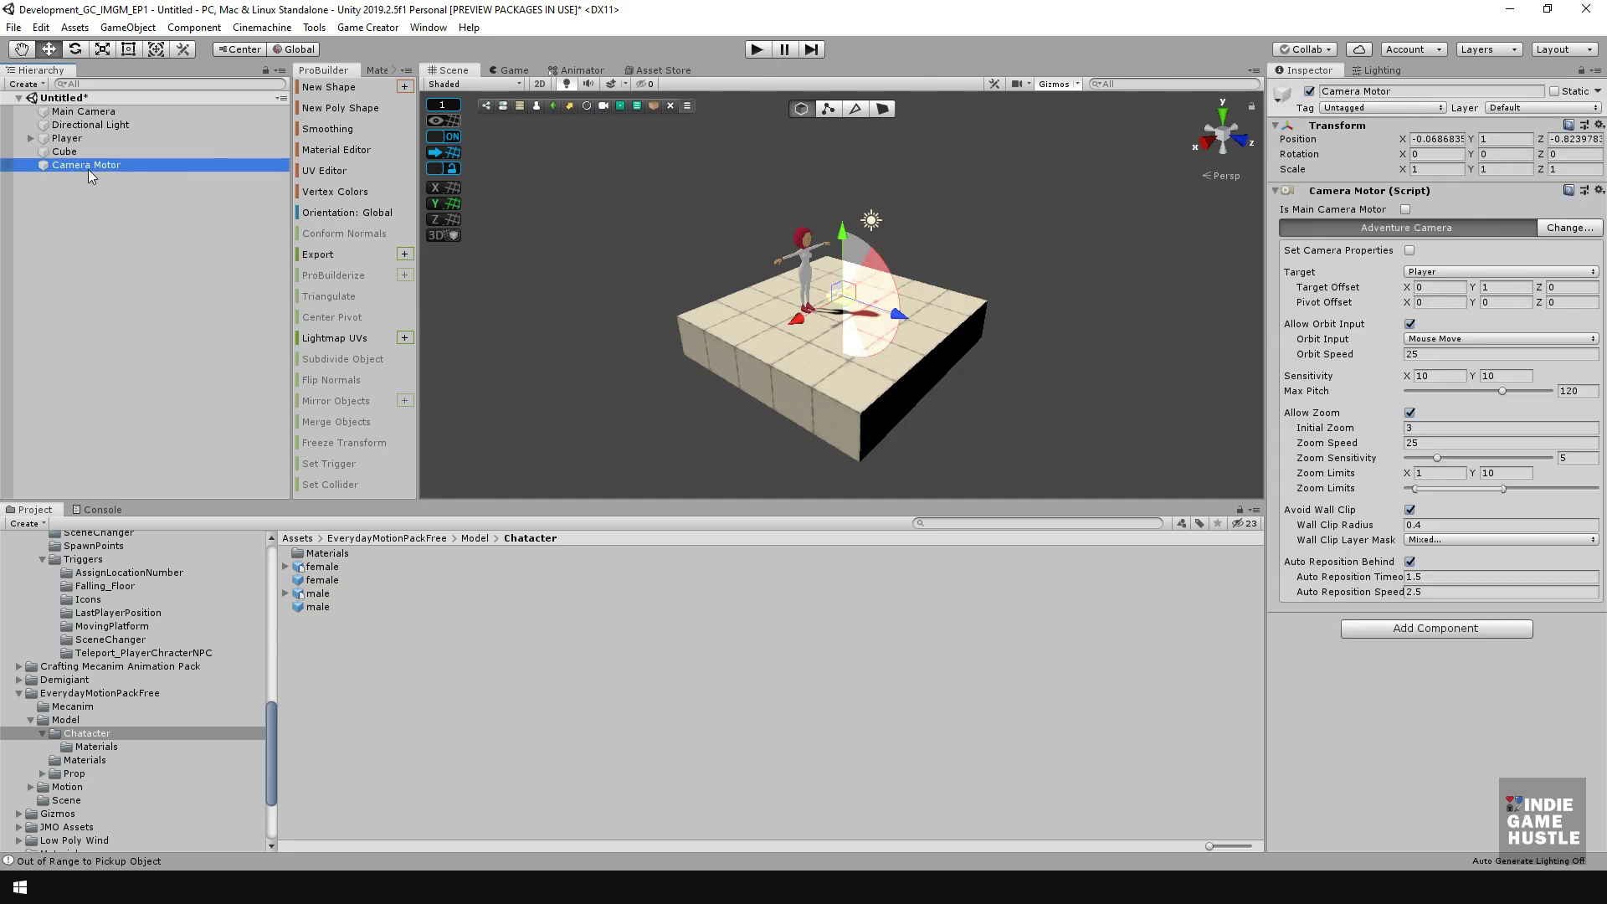
- Assign the Camera Motor object as the Main Camera's Current Camera Motor in its Camera Controller
click(71, 113)
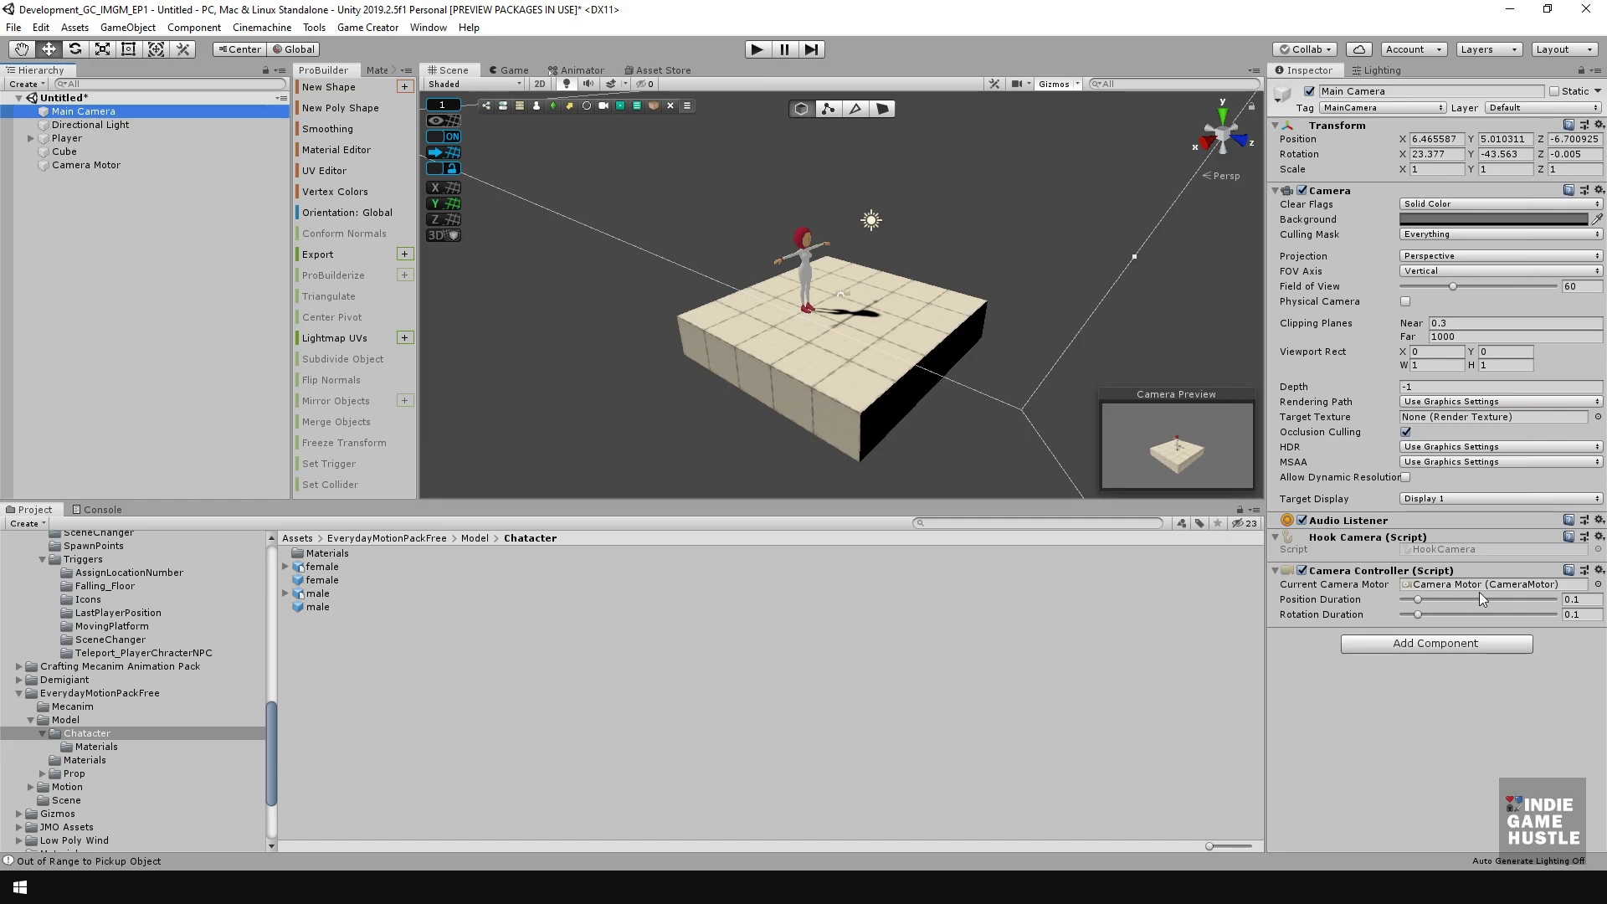
drag(74, 165, 1424, 592)
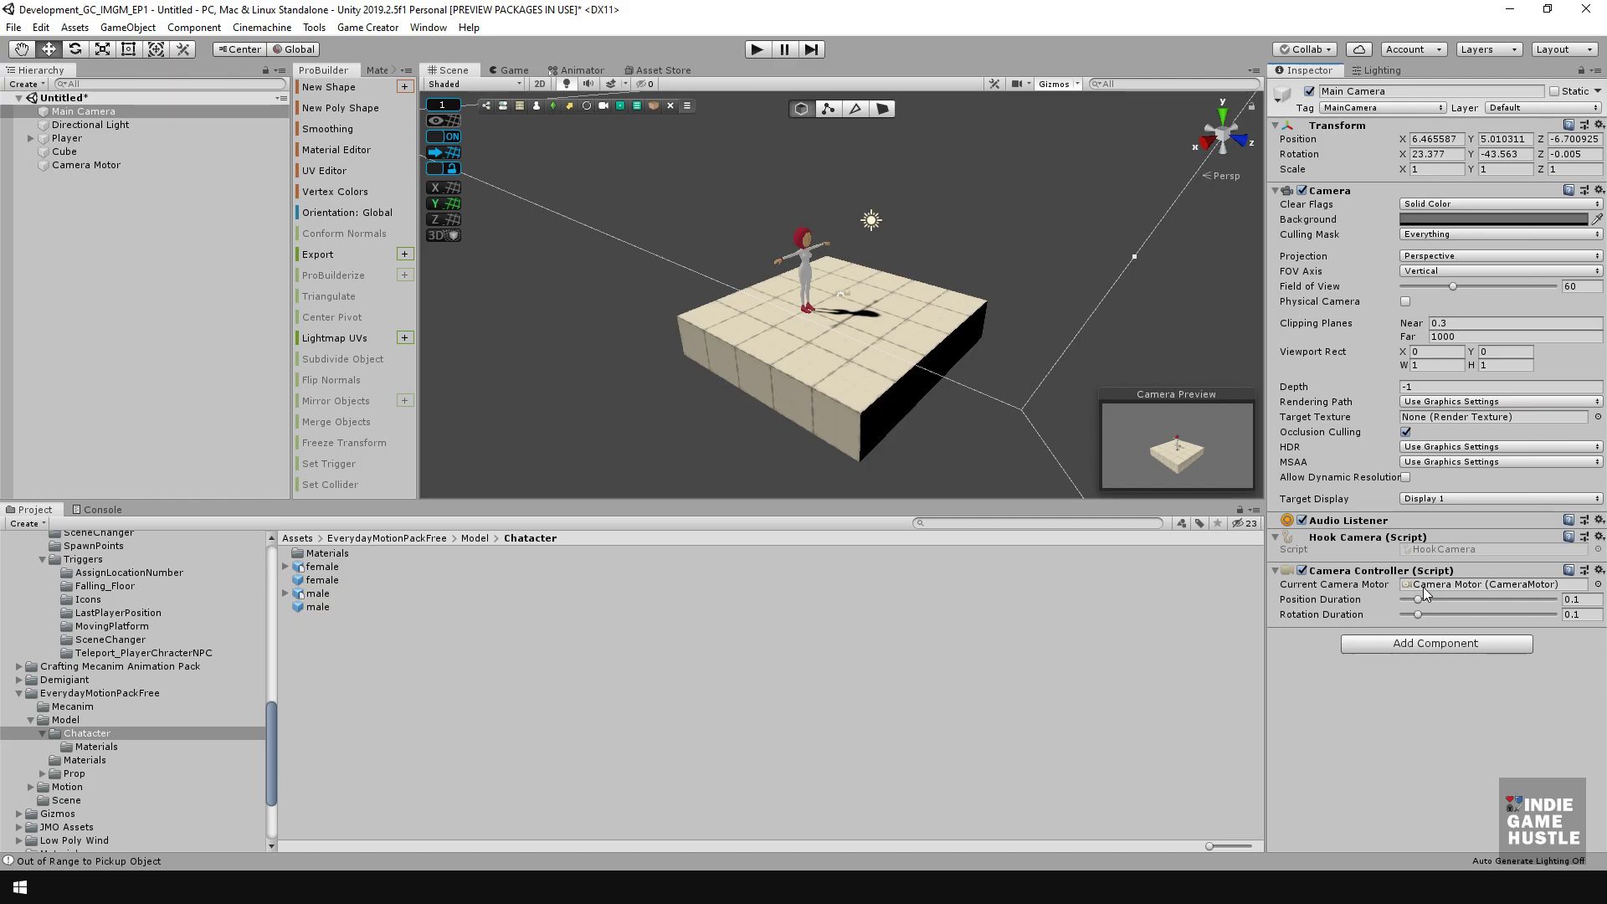
- Review the Camera Motor's available camera types, keep Adventure Camera and enable Is Main Camera Motor
click(102, 164)
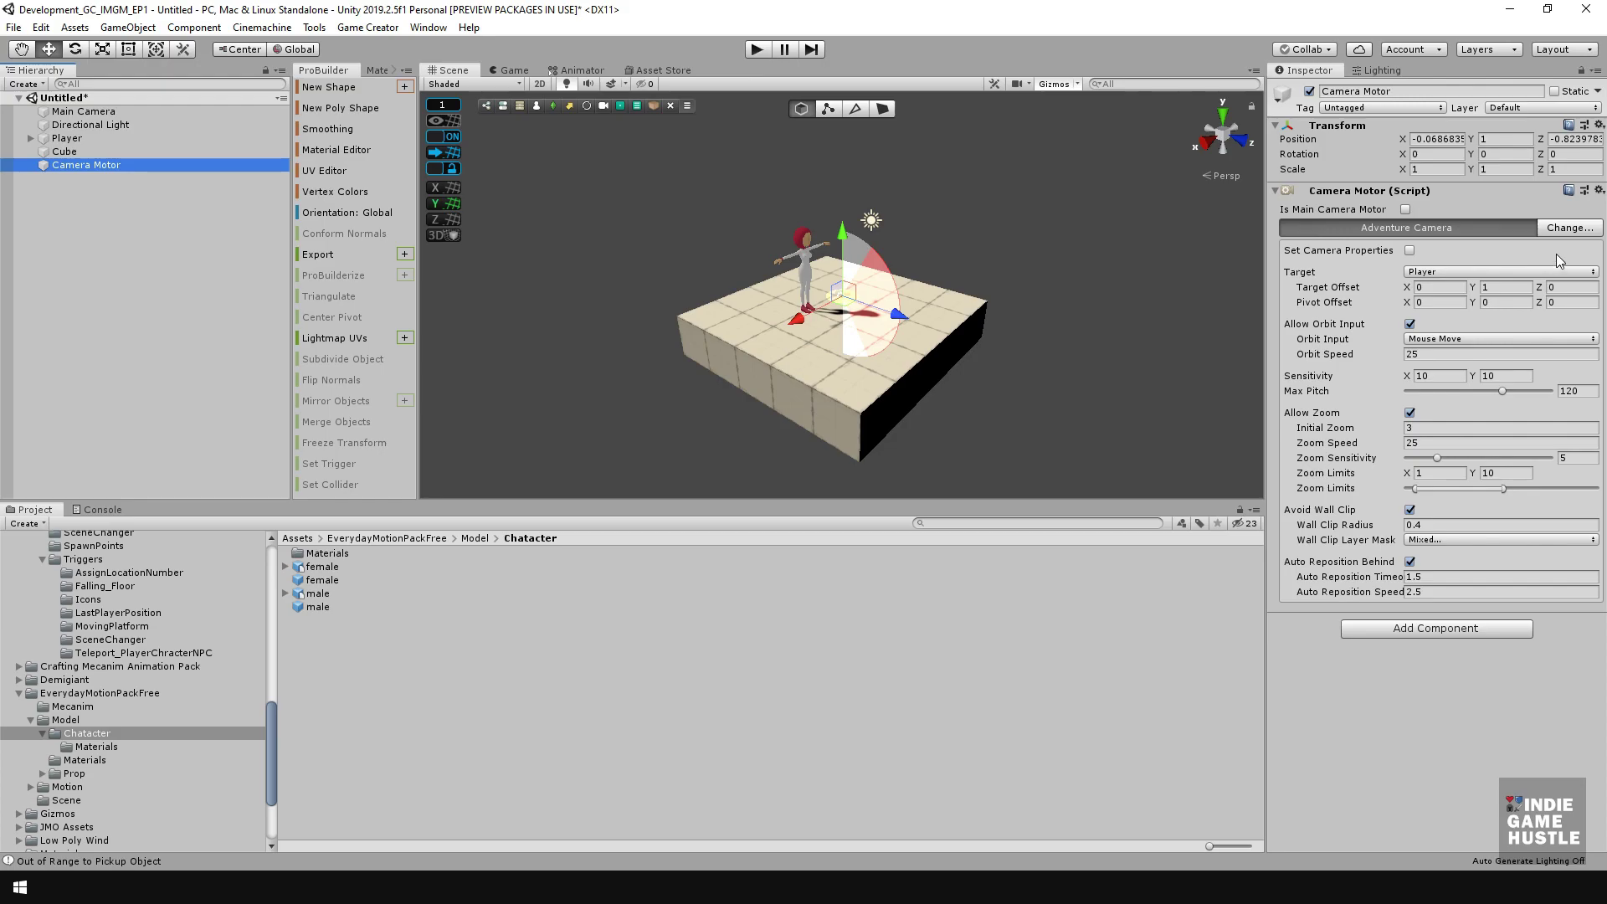
click(1566, 227)
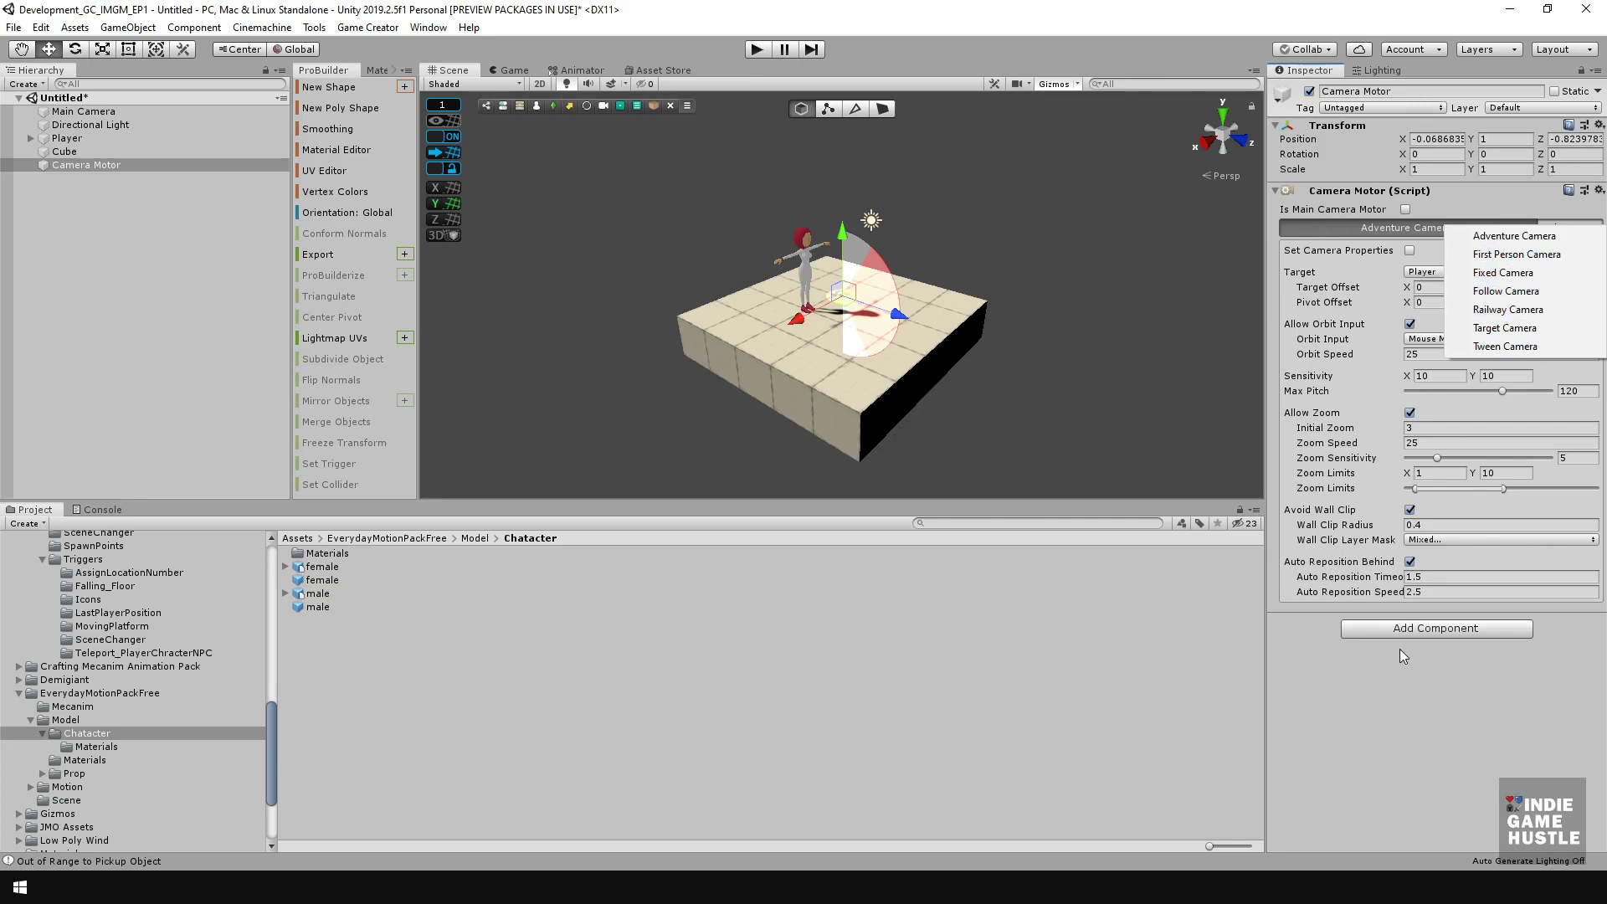
click(1415, 675)
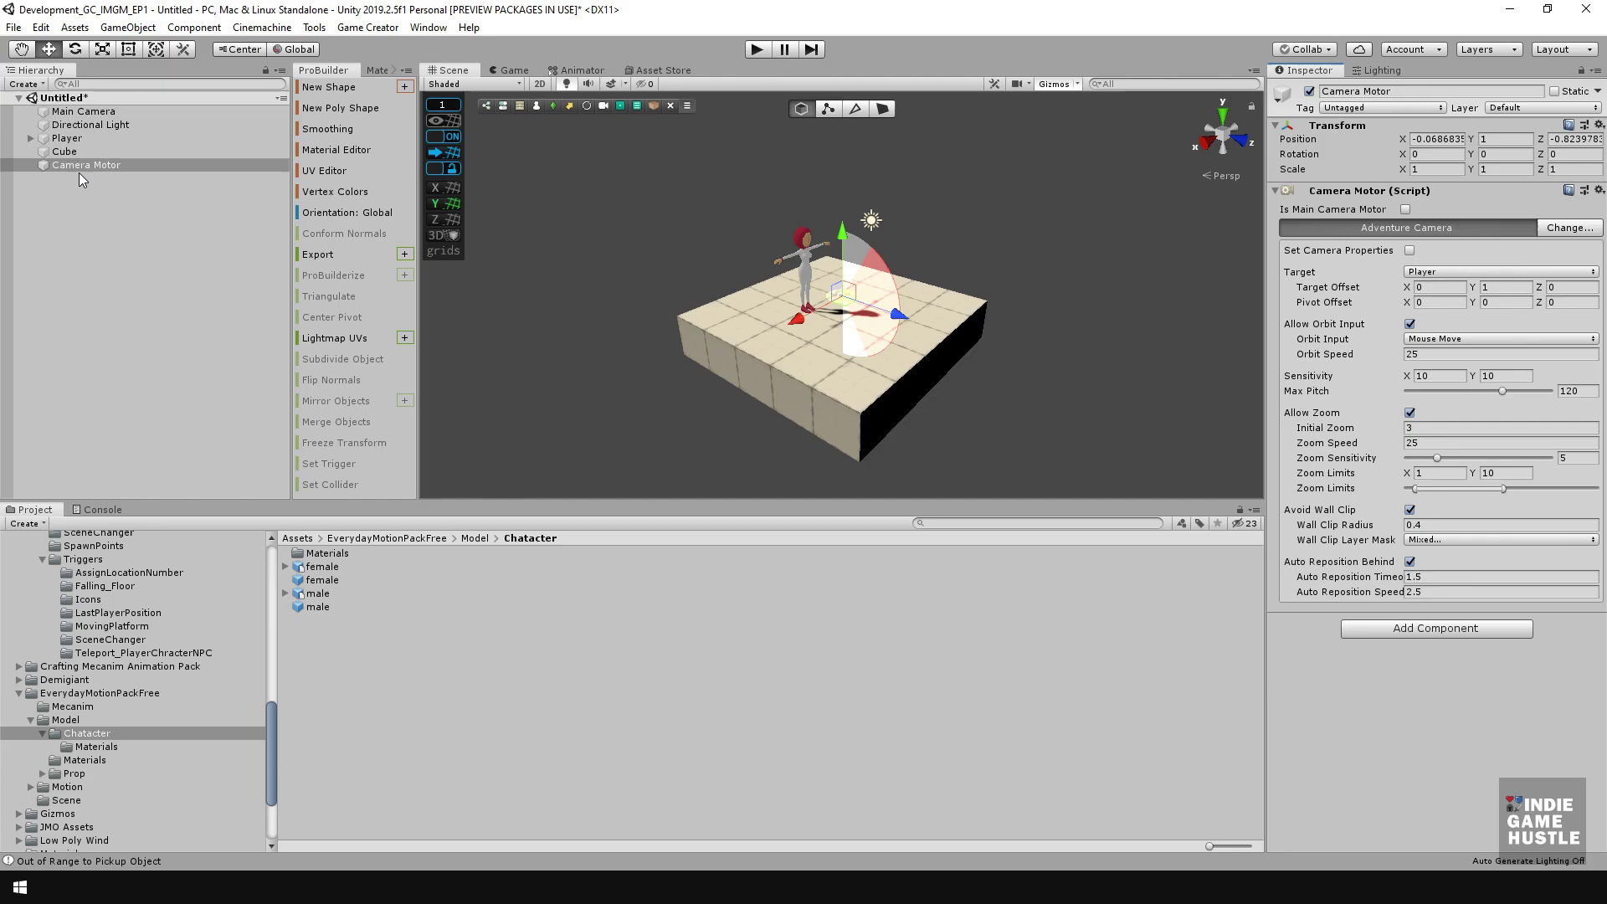
scroll(792, 335, down, 3)
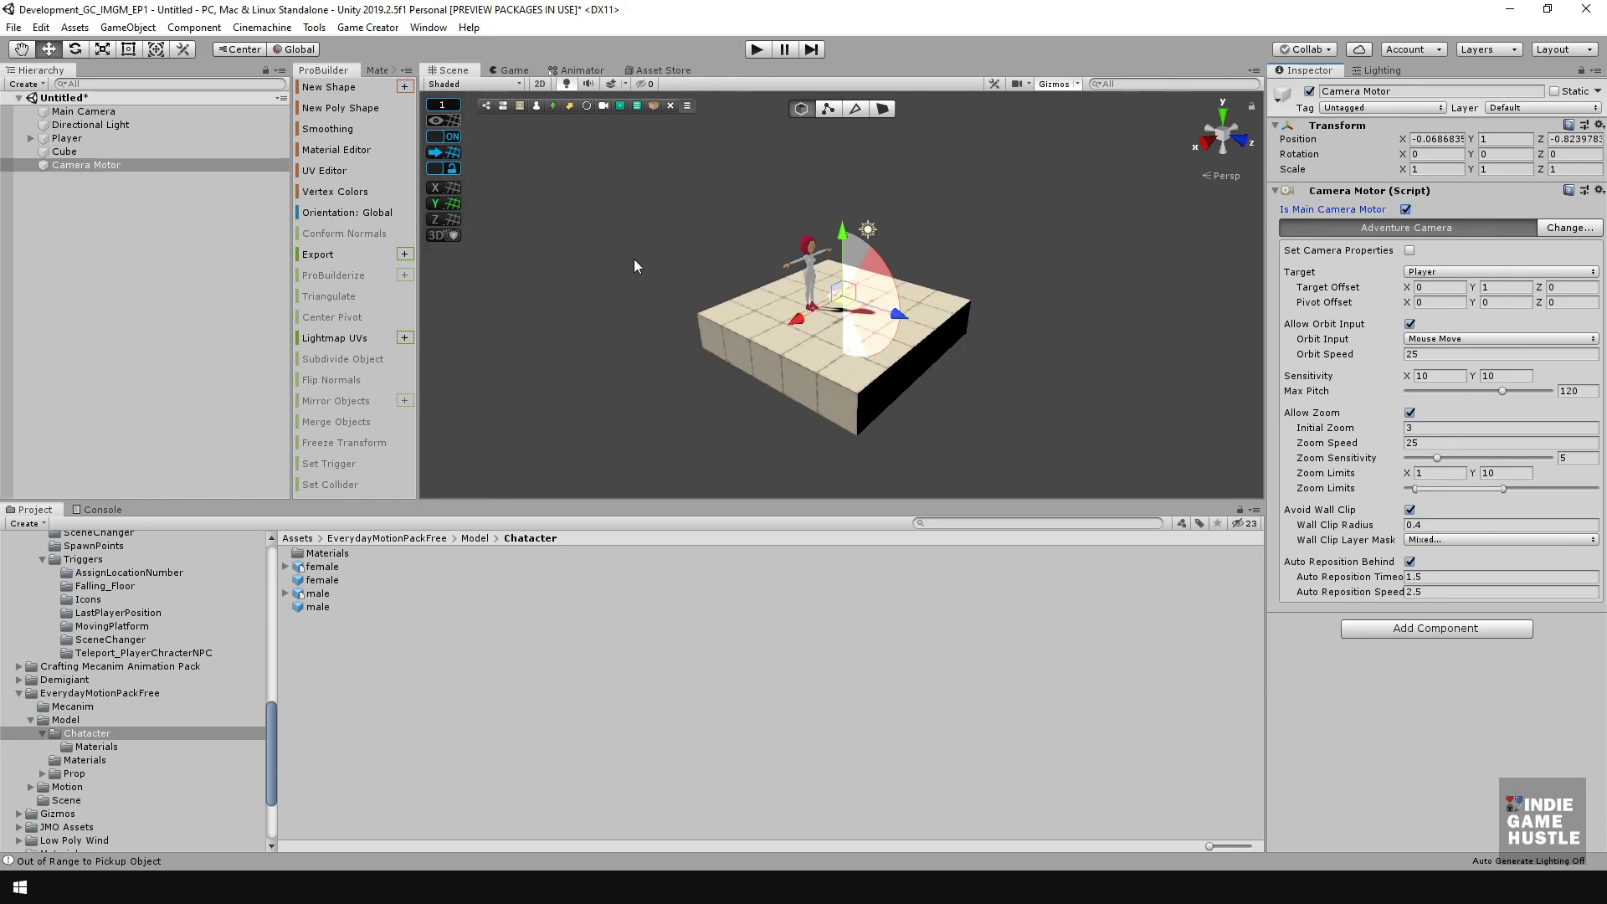
click(733, 267)
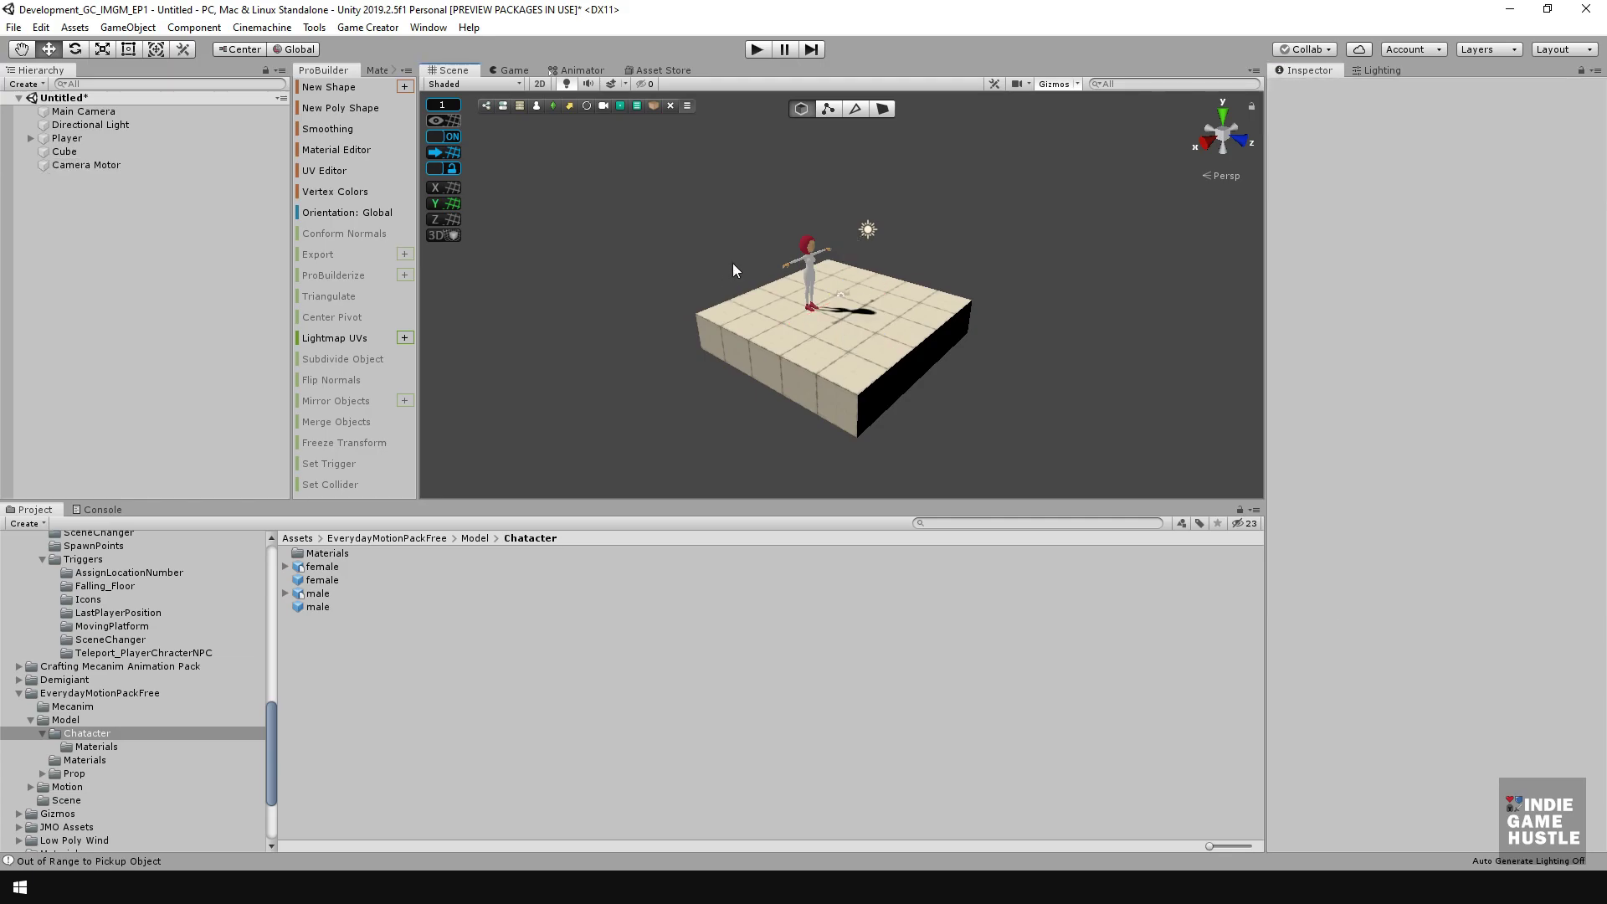
- Play-test the scene, zooming the game camera out and walking the player around the platform
click(765, 48)
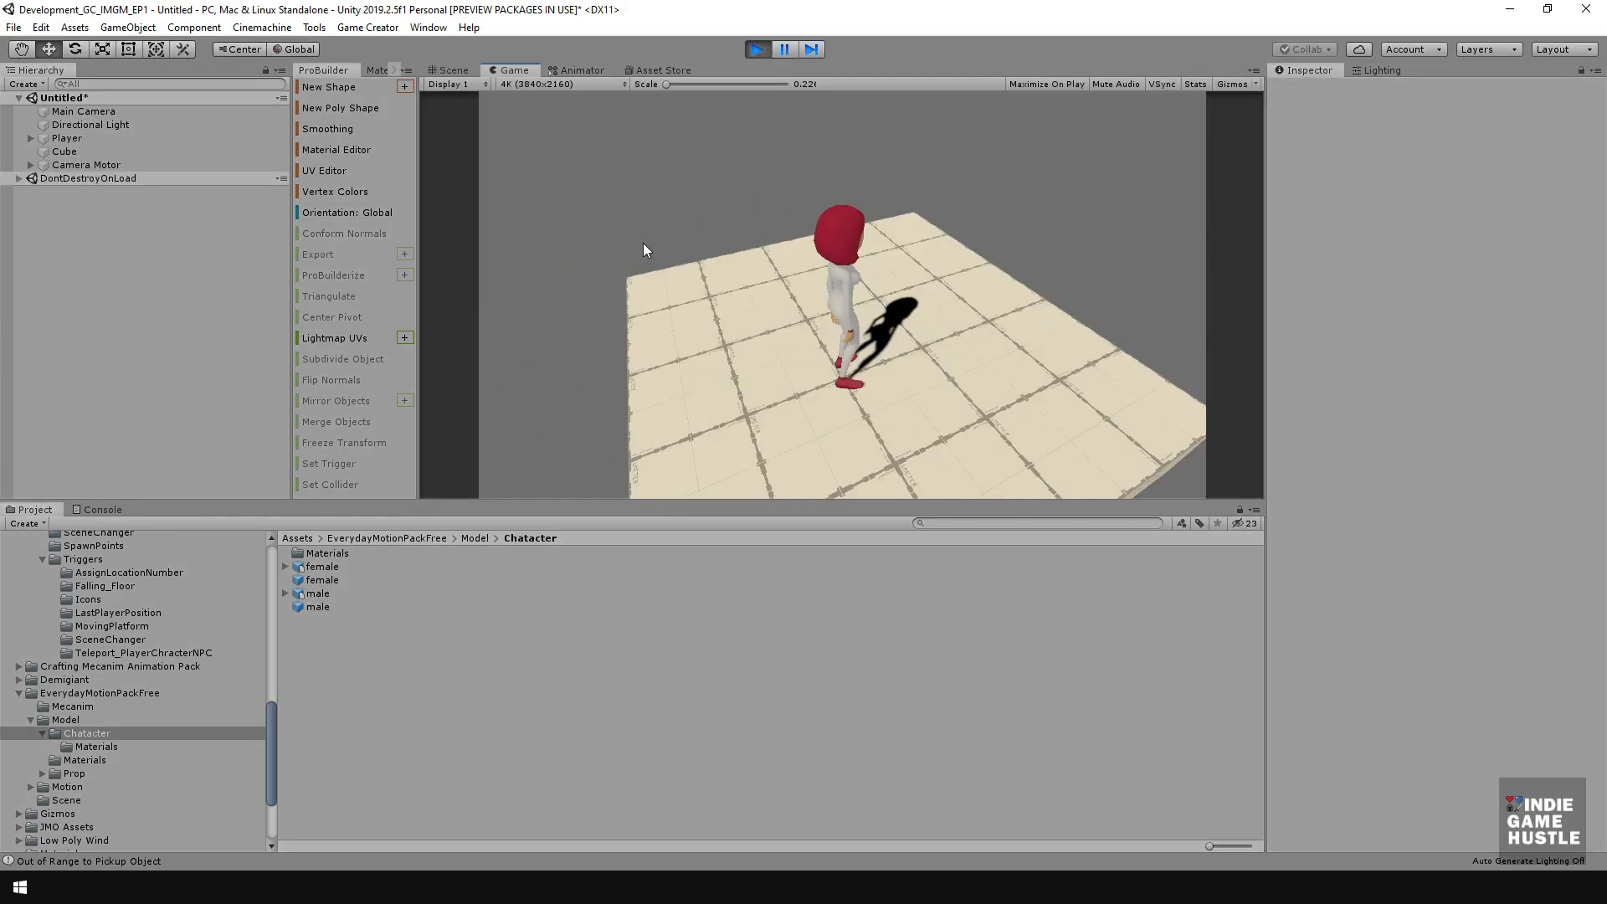
scroll(782, 263, down, 5)
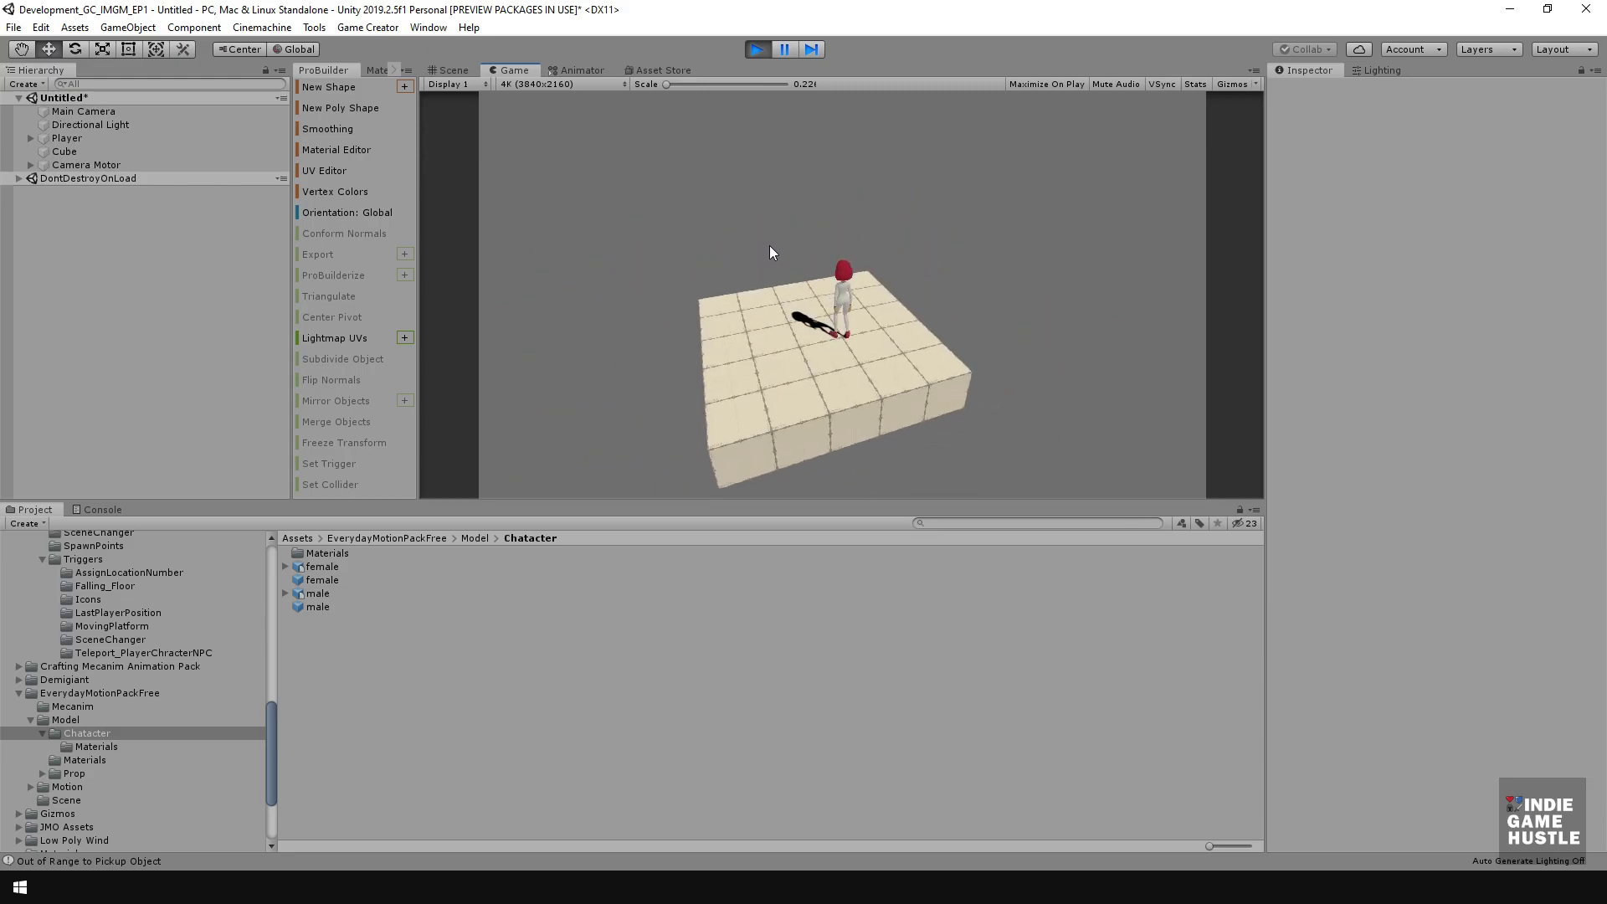
key(a)
key(w)
key(d)
key(s)
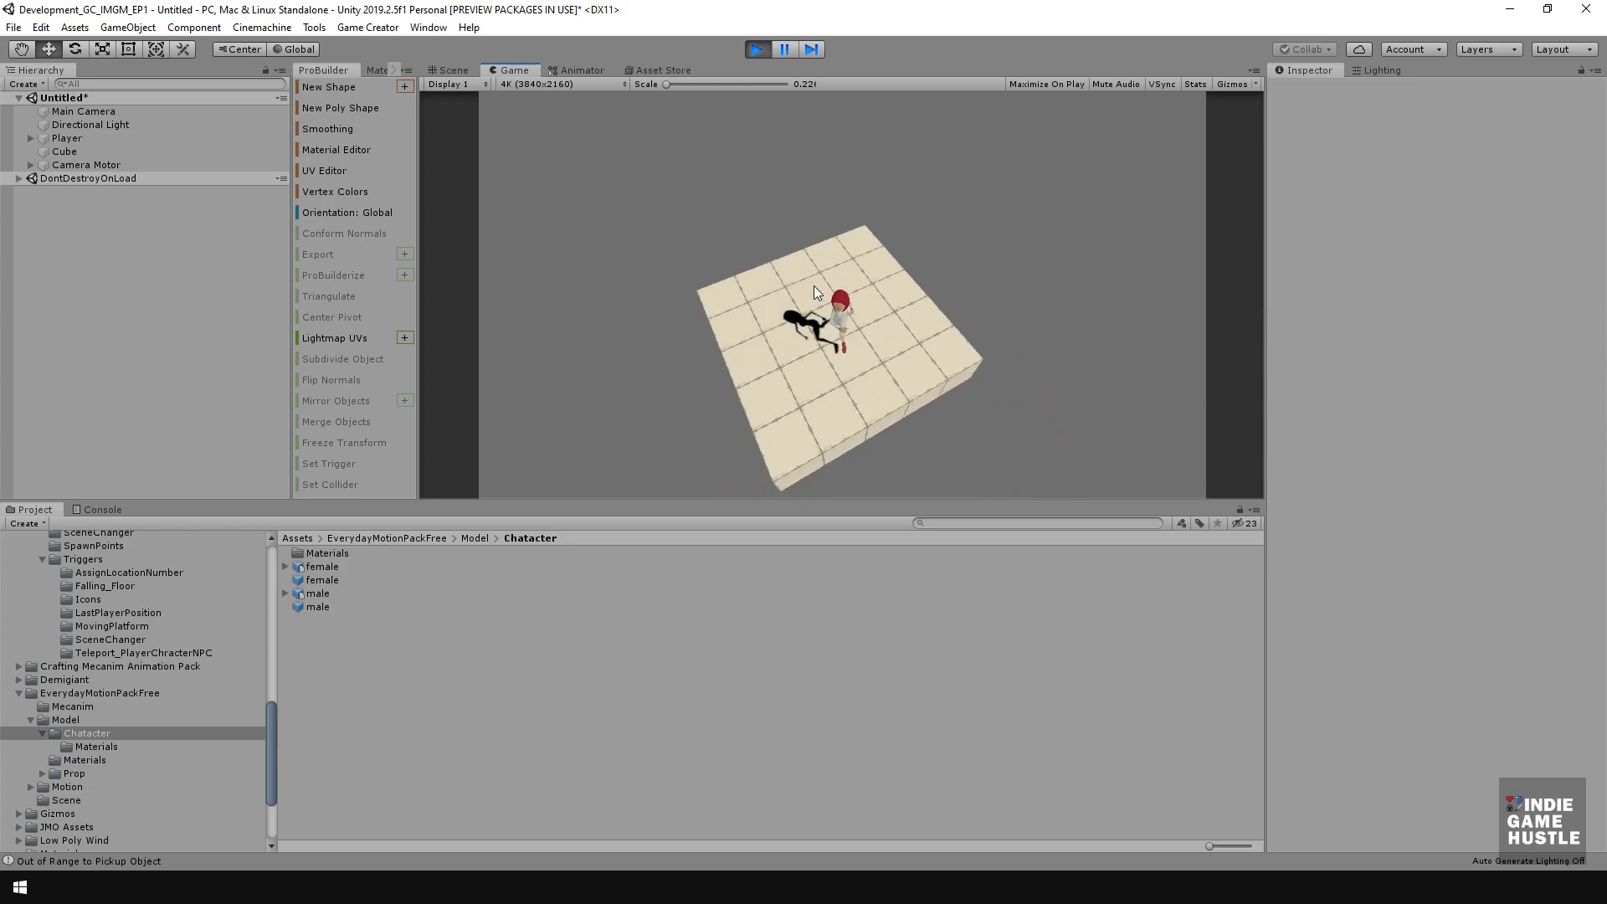
- Orbit the game camera to a lower angle and test the player's running, turning and jumping on the platform
right_drag(565, 242, 706, 260)
key(d)
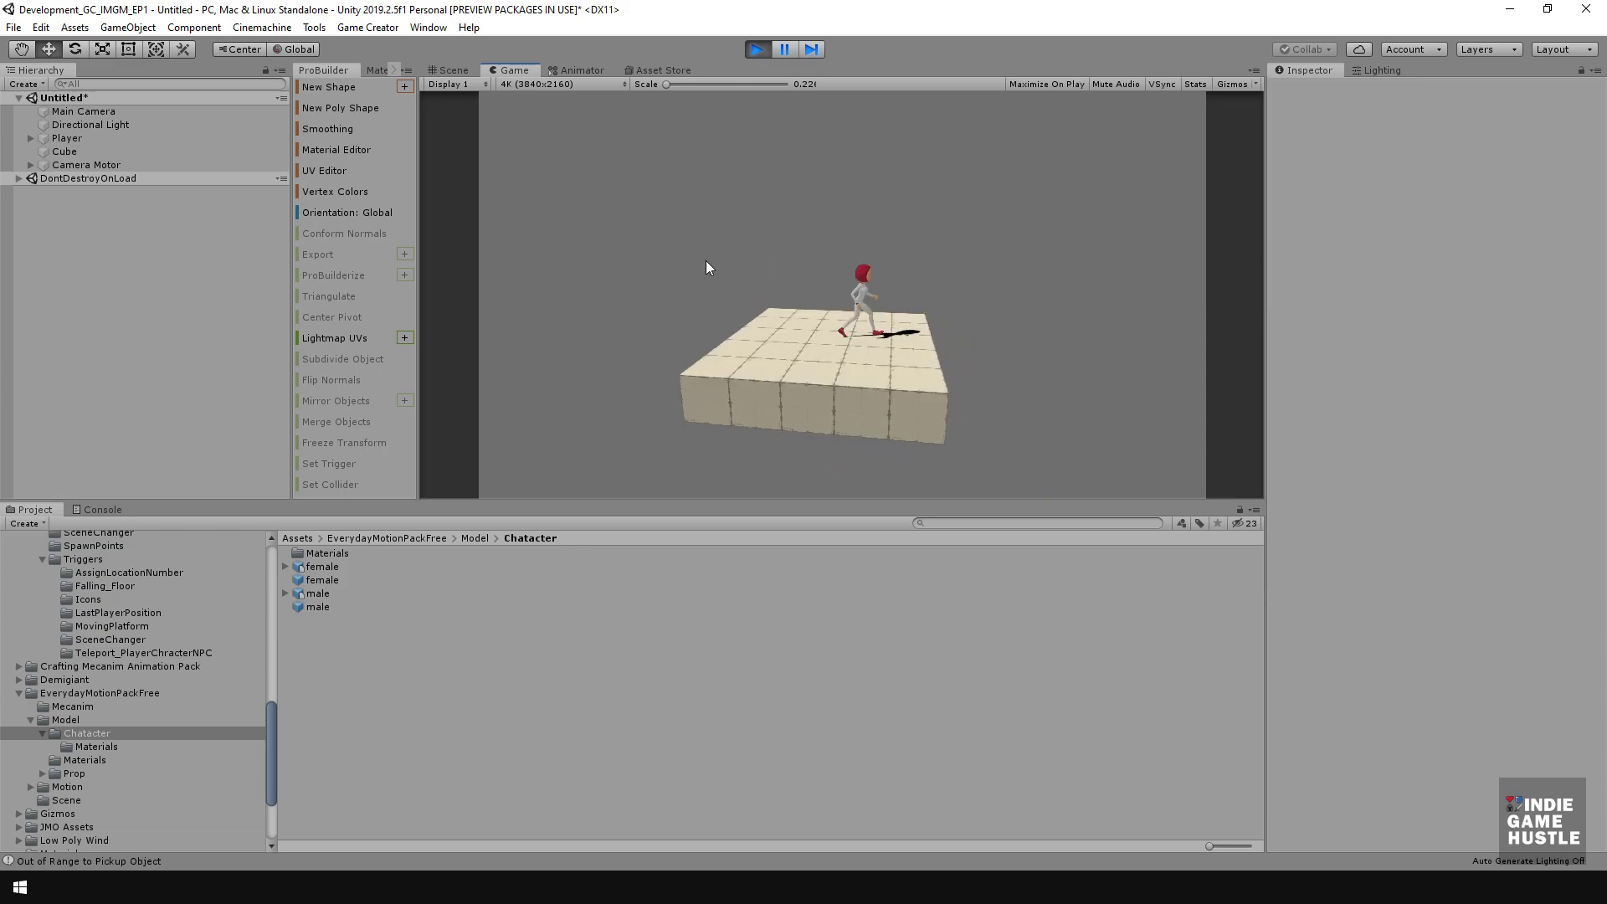
key(a)
key(d)
key(a)
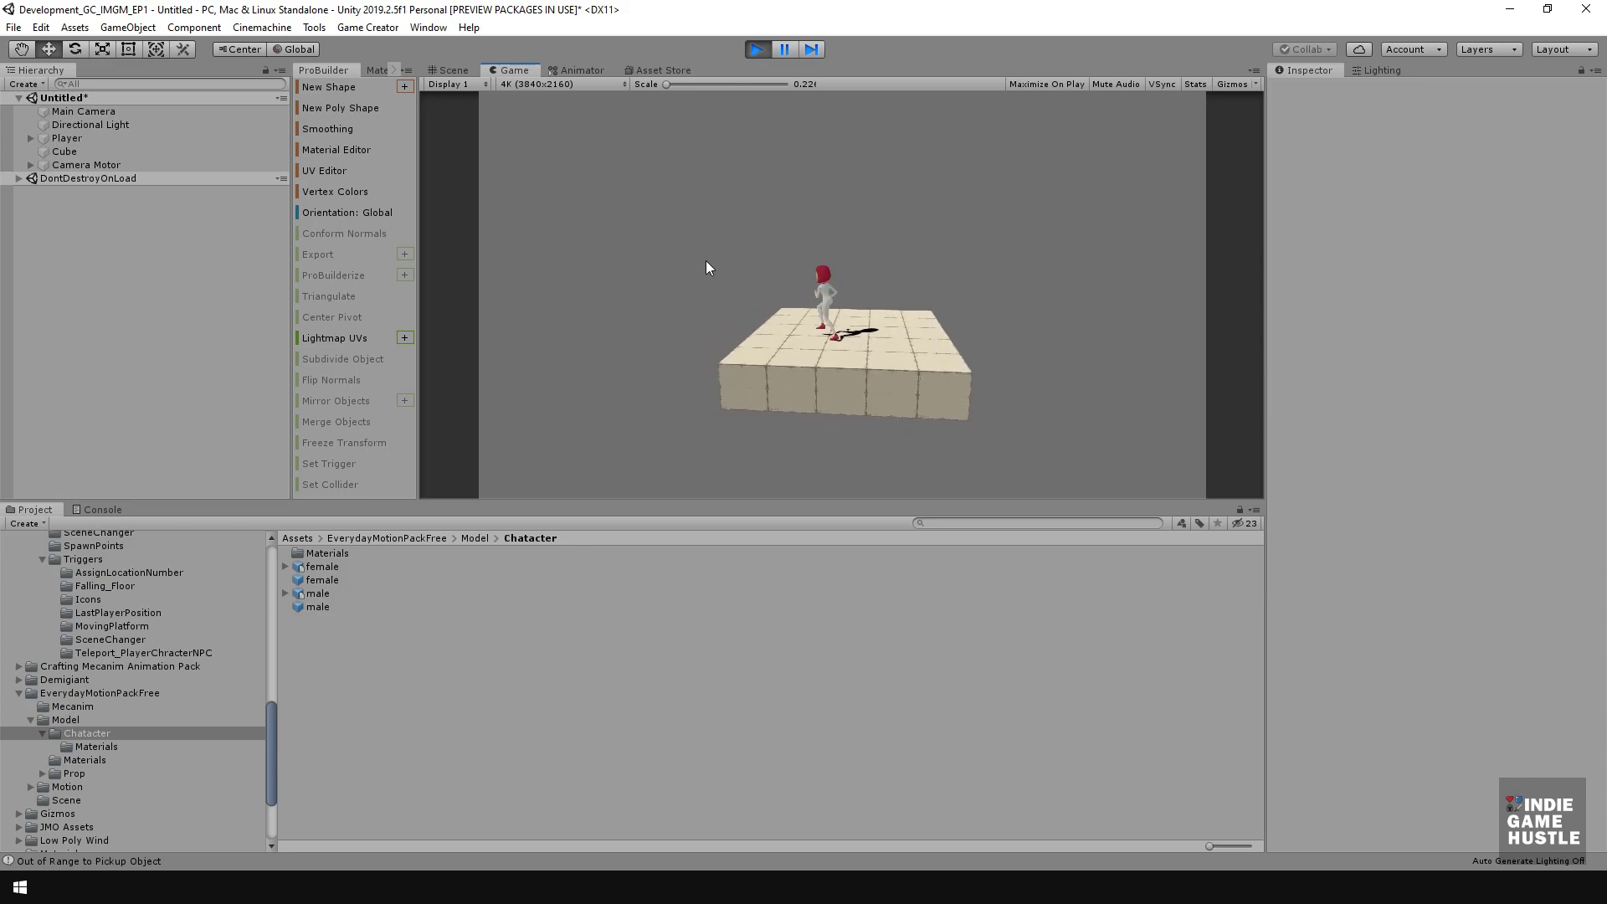
key(w)
key(s)
key(w)
key(d)
key(space)
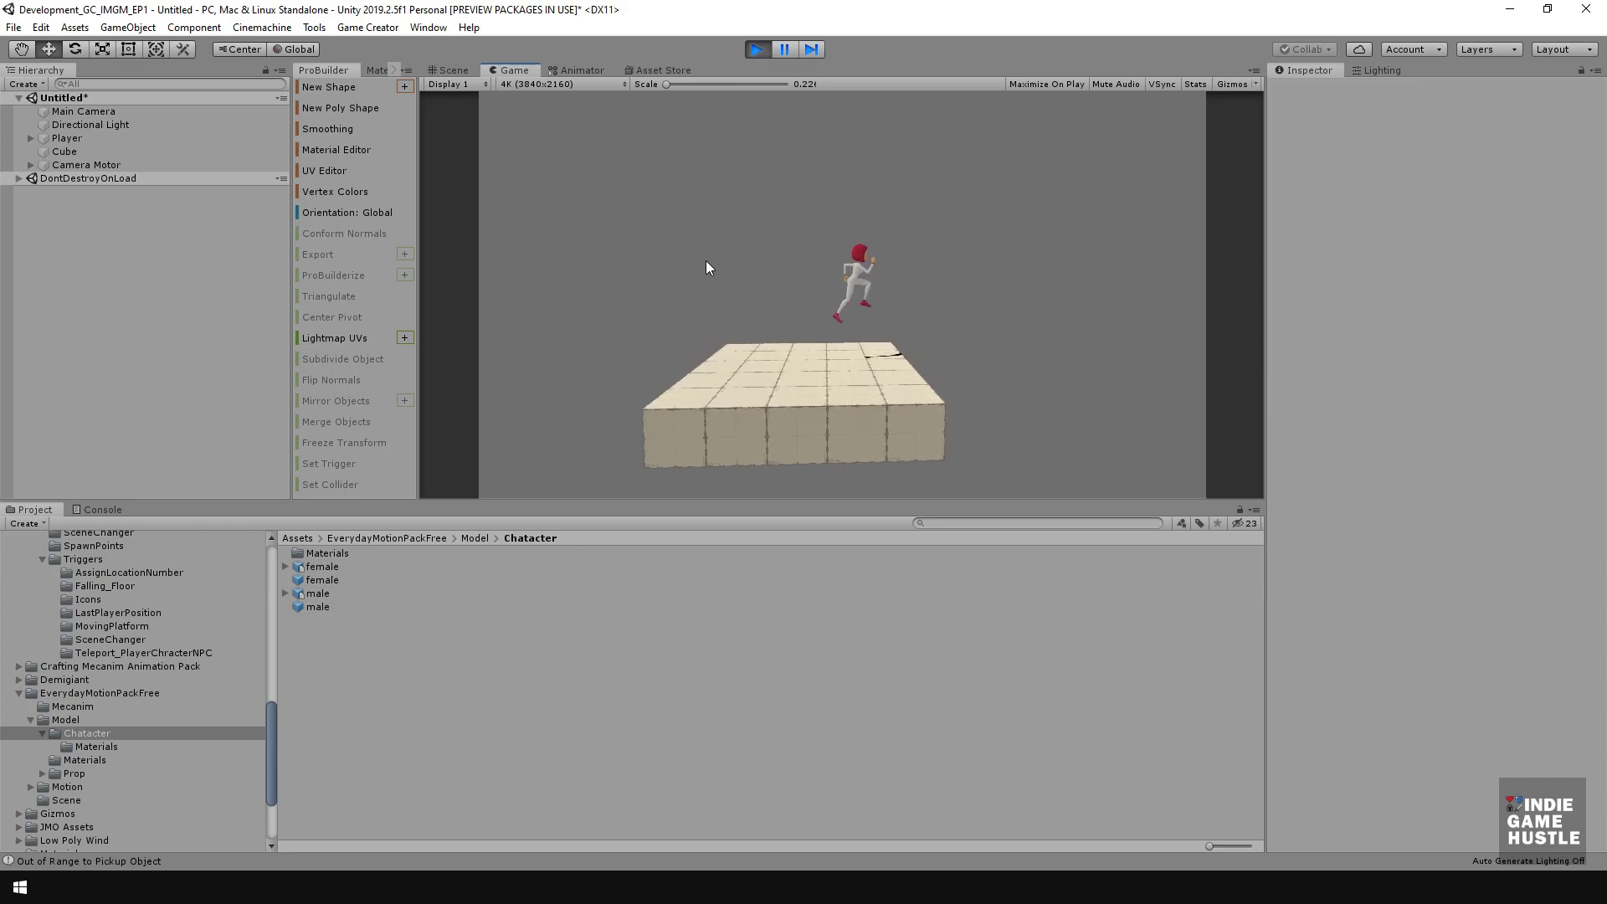
key(a)
key(d)
key(space)
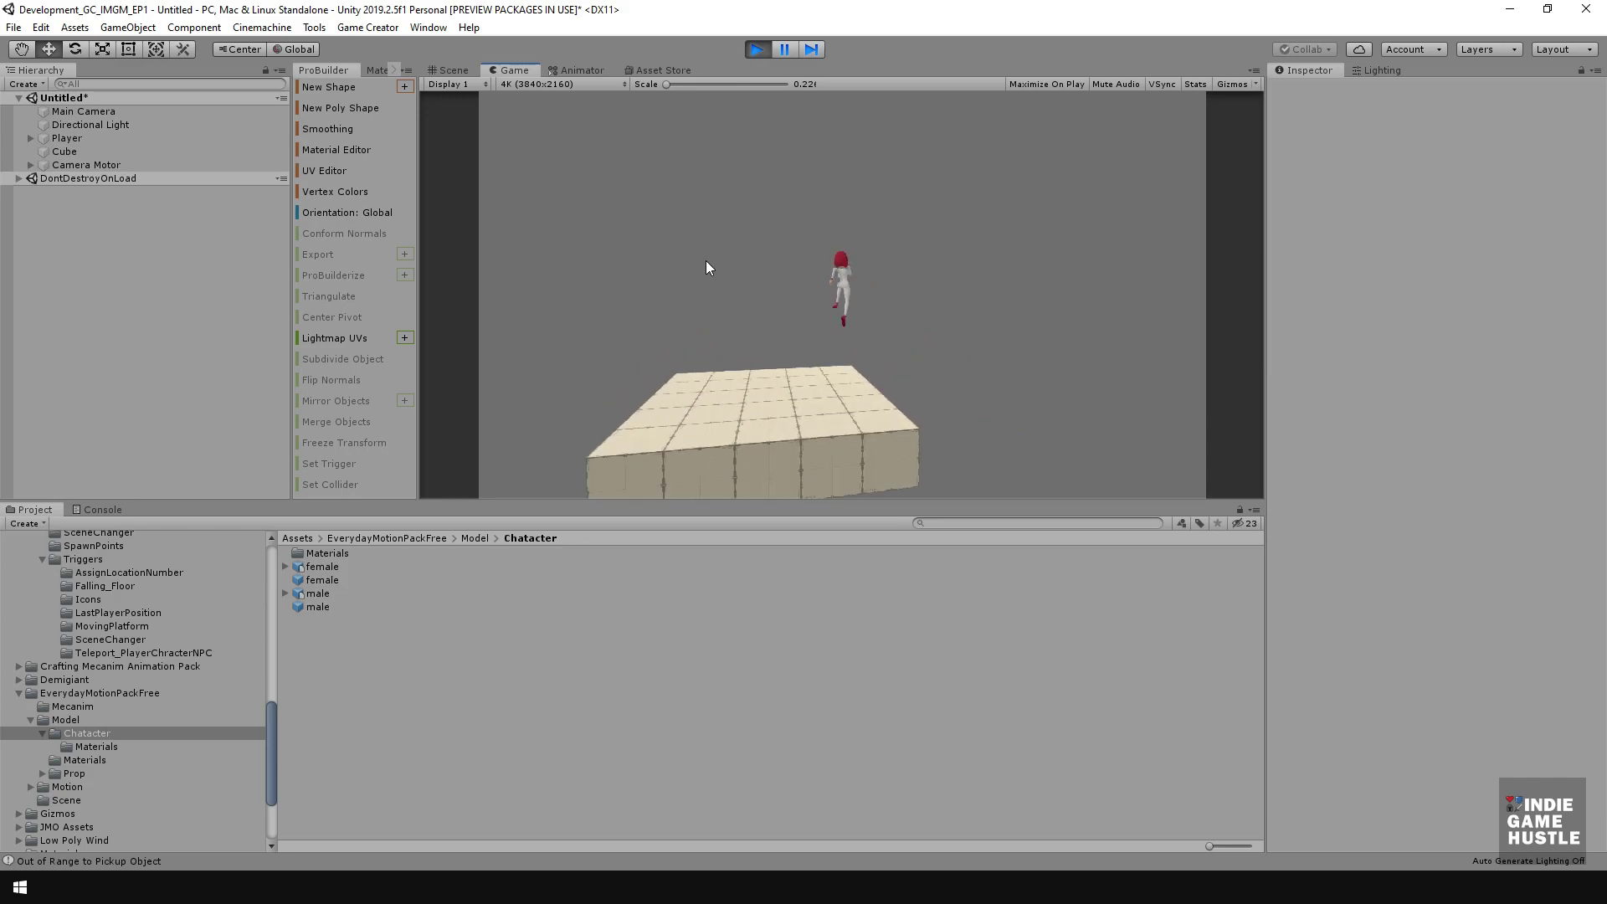
key(a)
key(d)
key(a)
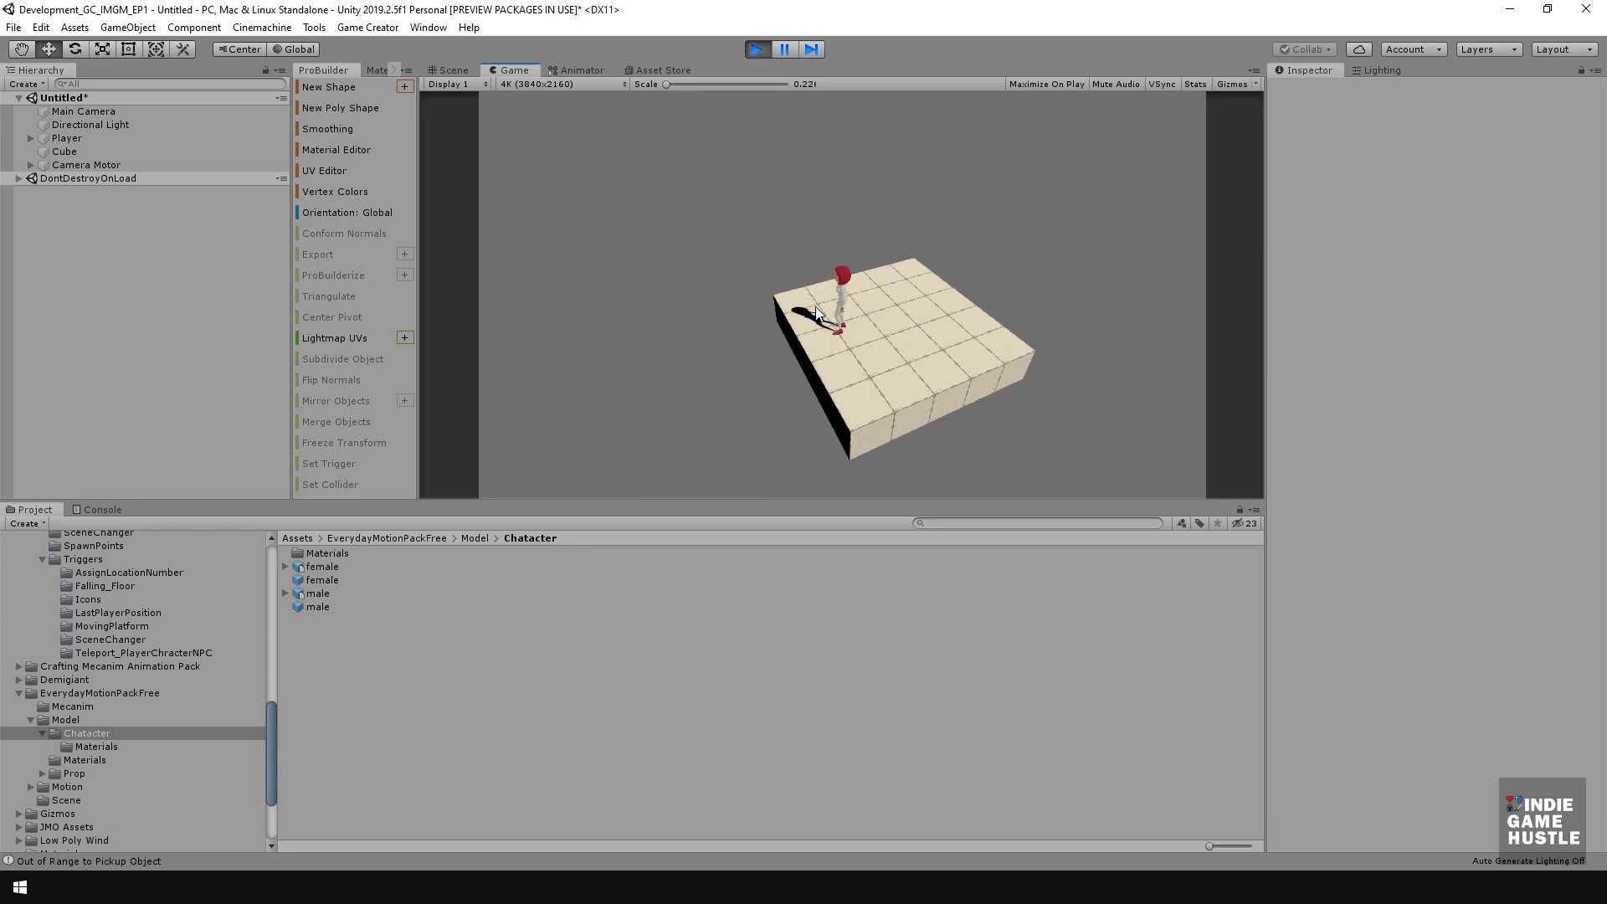
- Run the player in all directions on the platform to check how the Adventure Camera follows and orbits
key(w)
mouse_move(747, 299)
right_down()
mouse_move(631, 289)
mouse_move(739, 305)
right_up()
key(w)
key(s)
key(d)
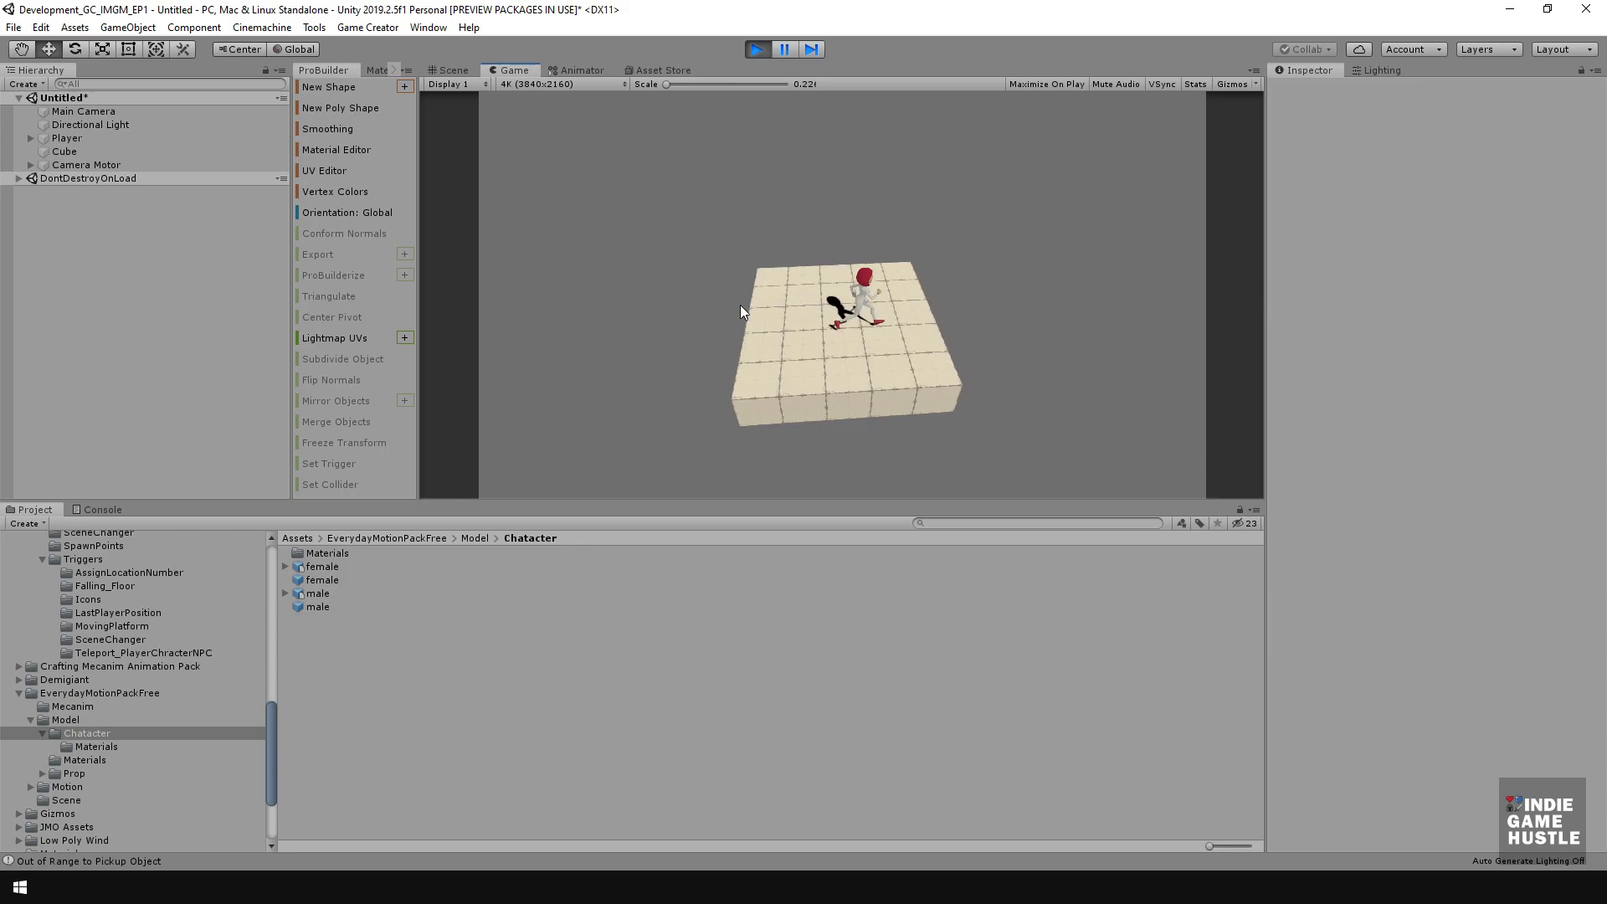
key(w)
key(s)
key(d)
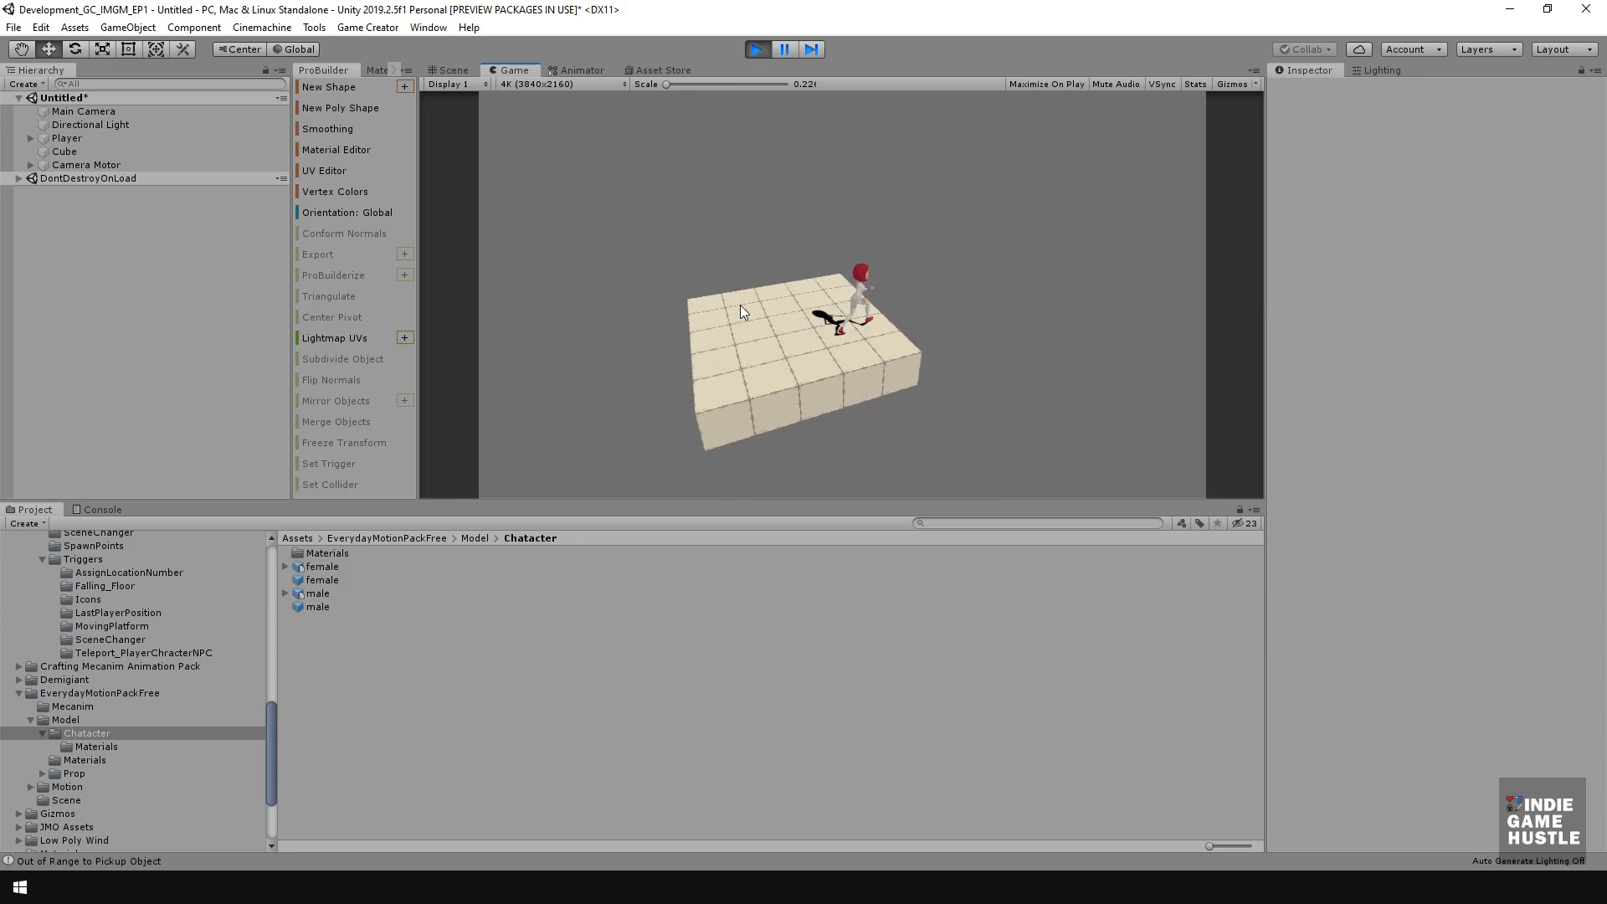
key(w)
key(a)
key(d)
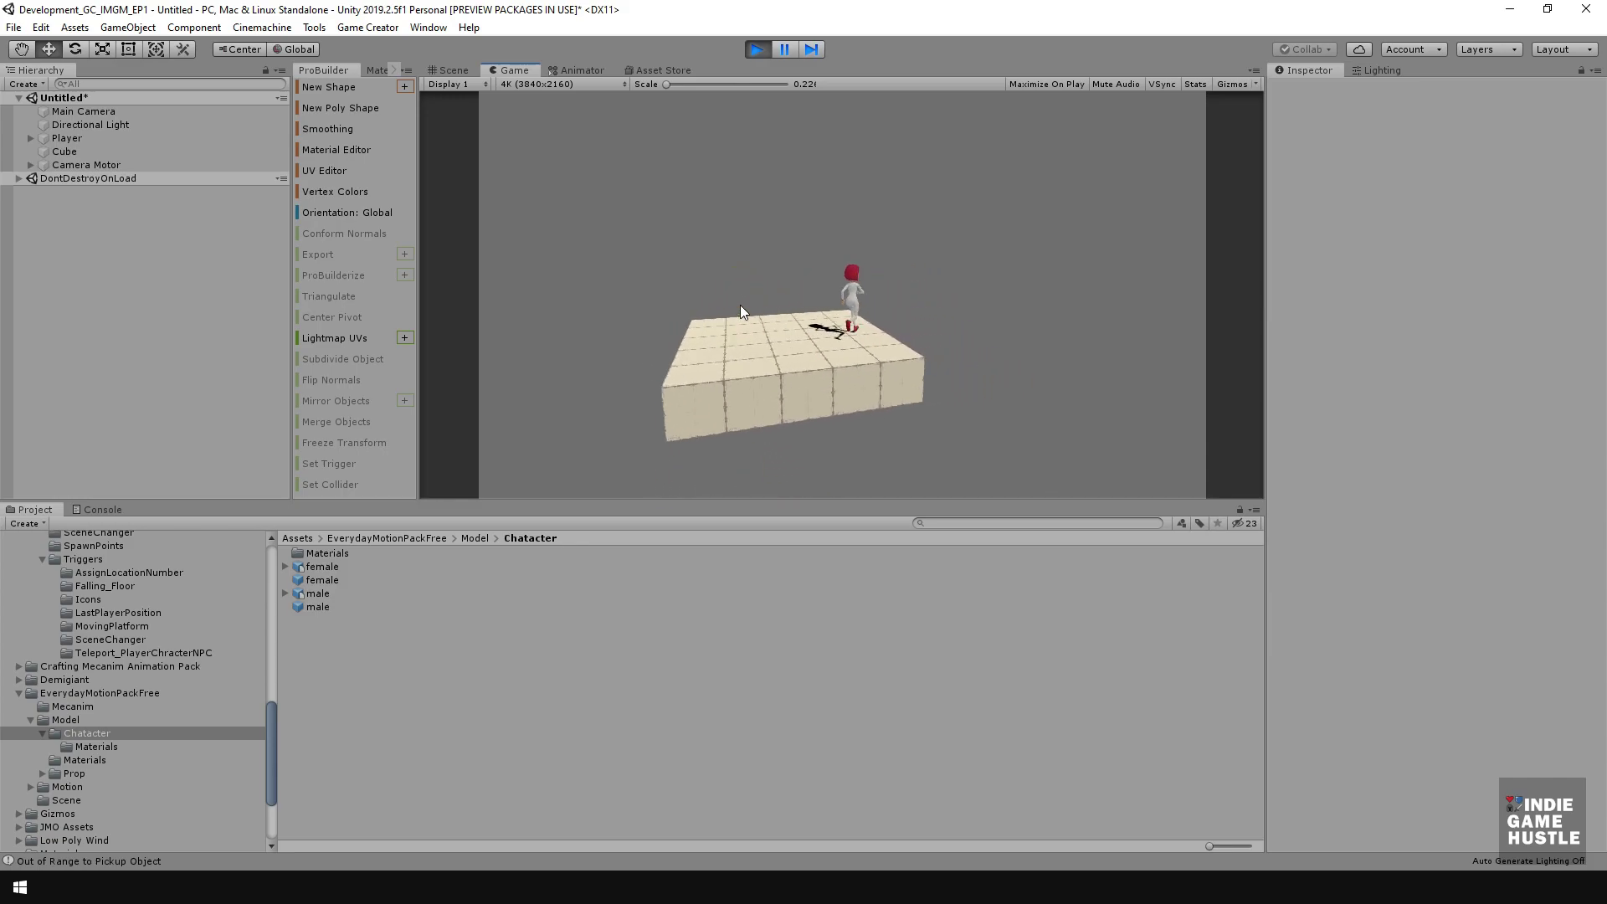
key(w)
key(a)
key(s)
key(d)
key(w)
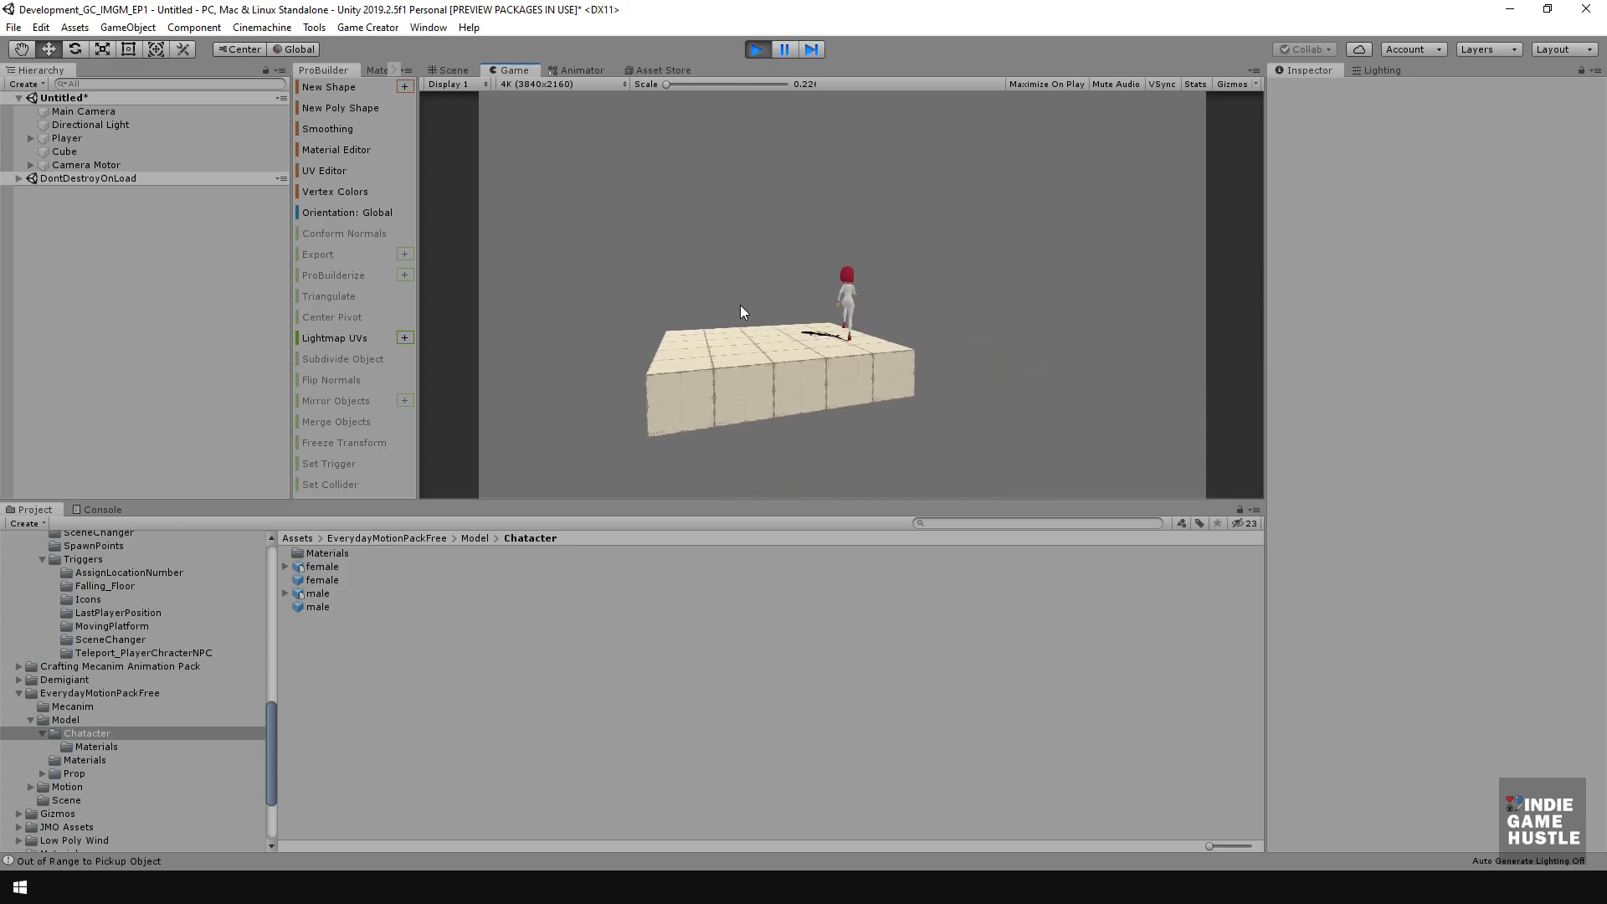
key(a)
key(s)
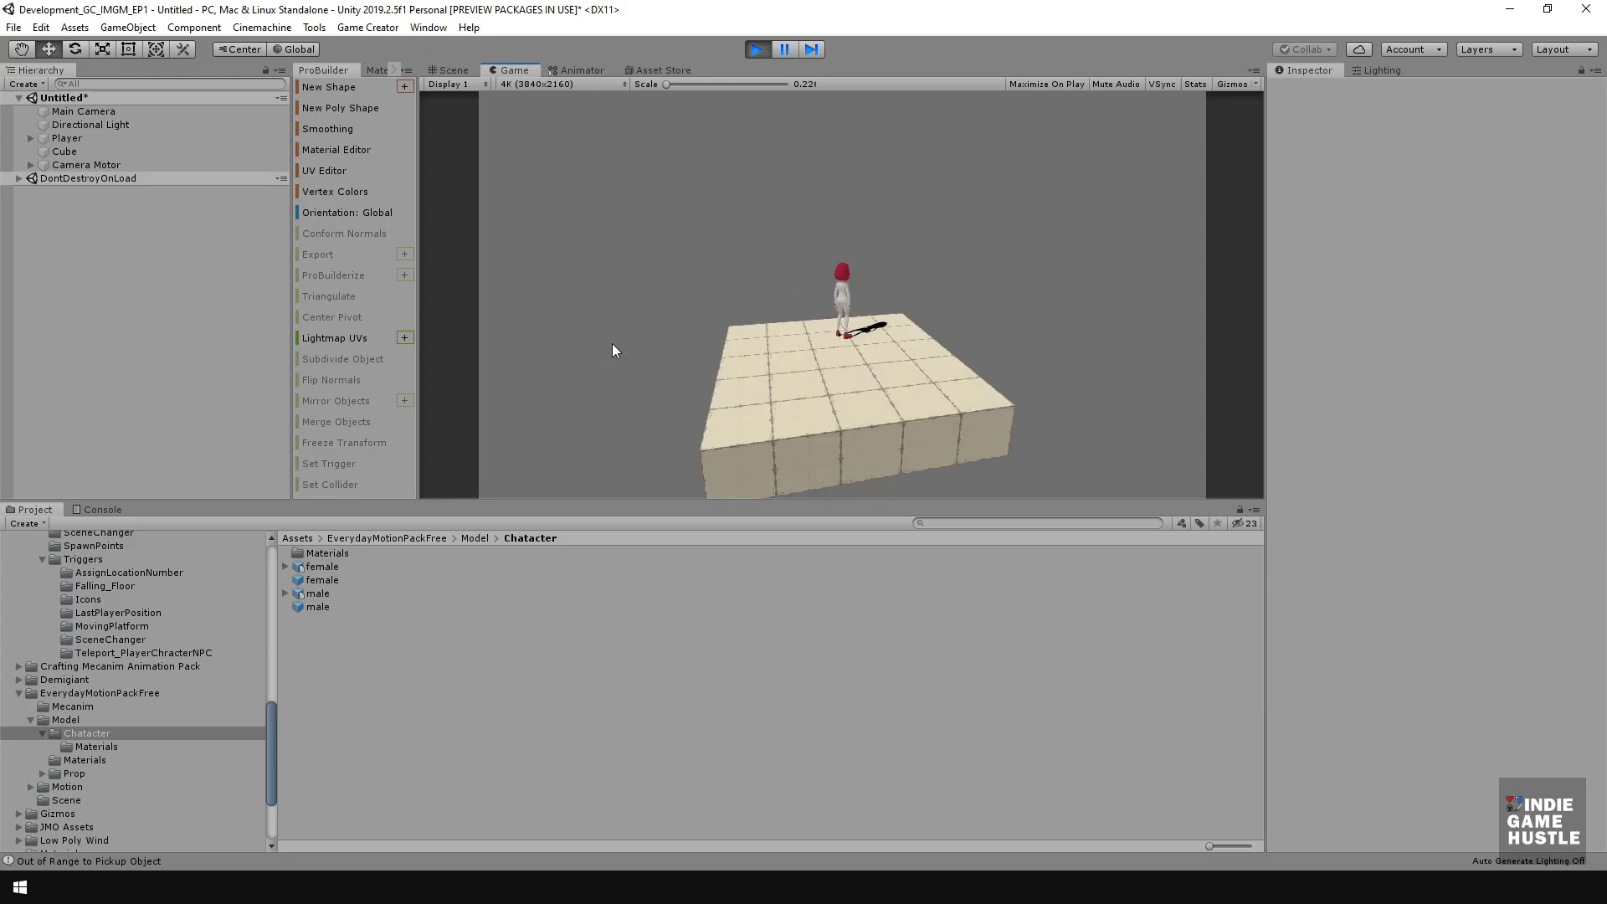
- Zoom the game camera out further and test player movement relative to the camera from several orbit angles
scroll(632, 345, down, 1)
key(s)
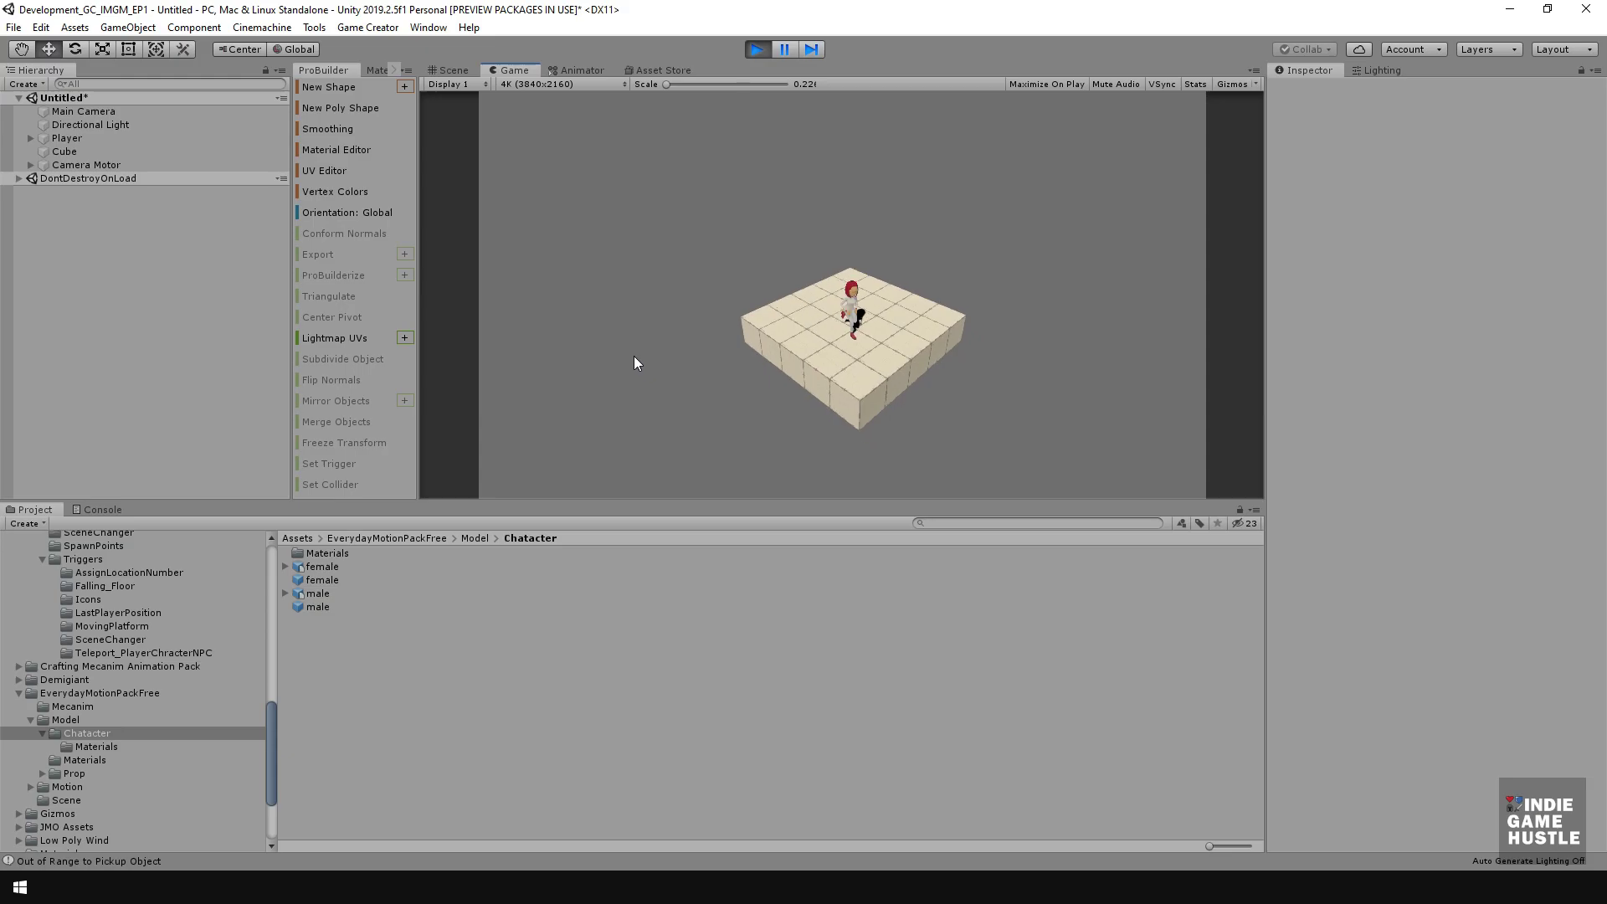
key(w)
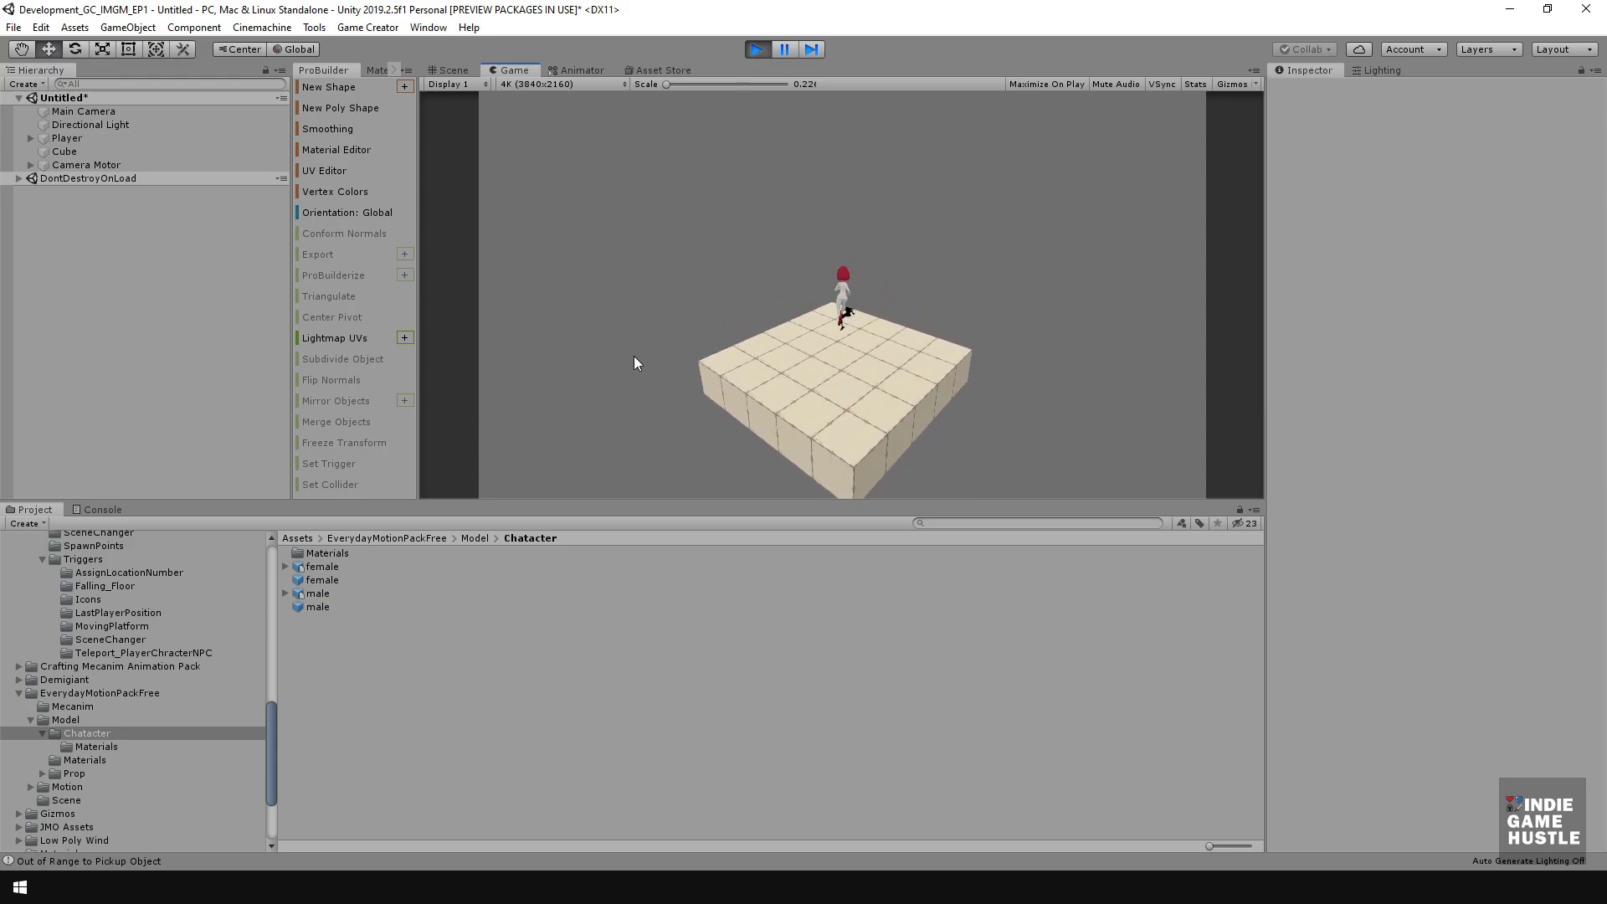
key(s)
key(d)
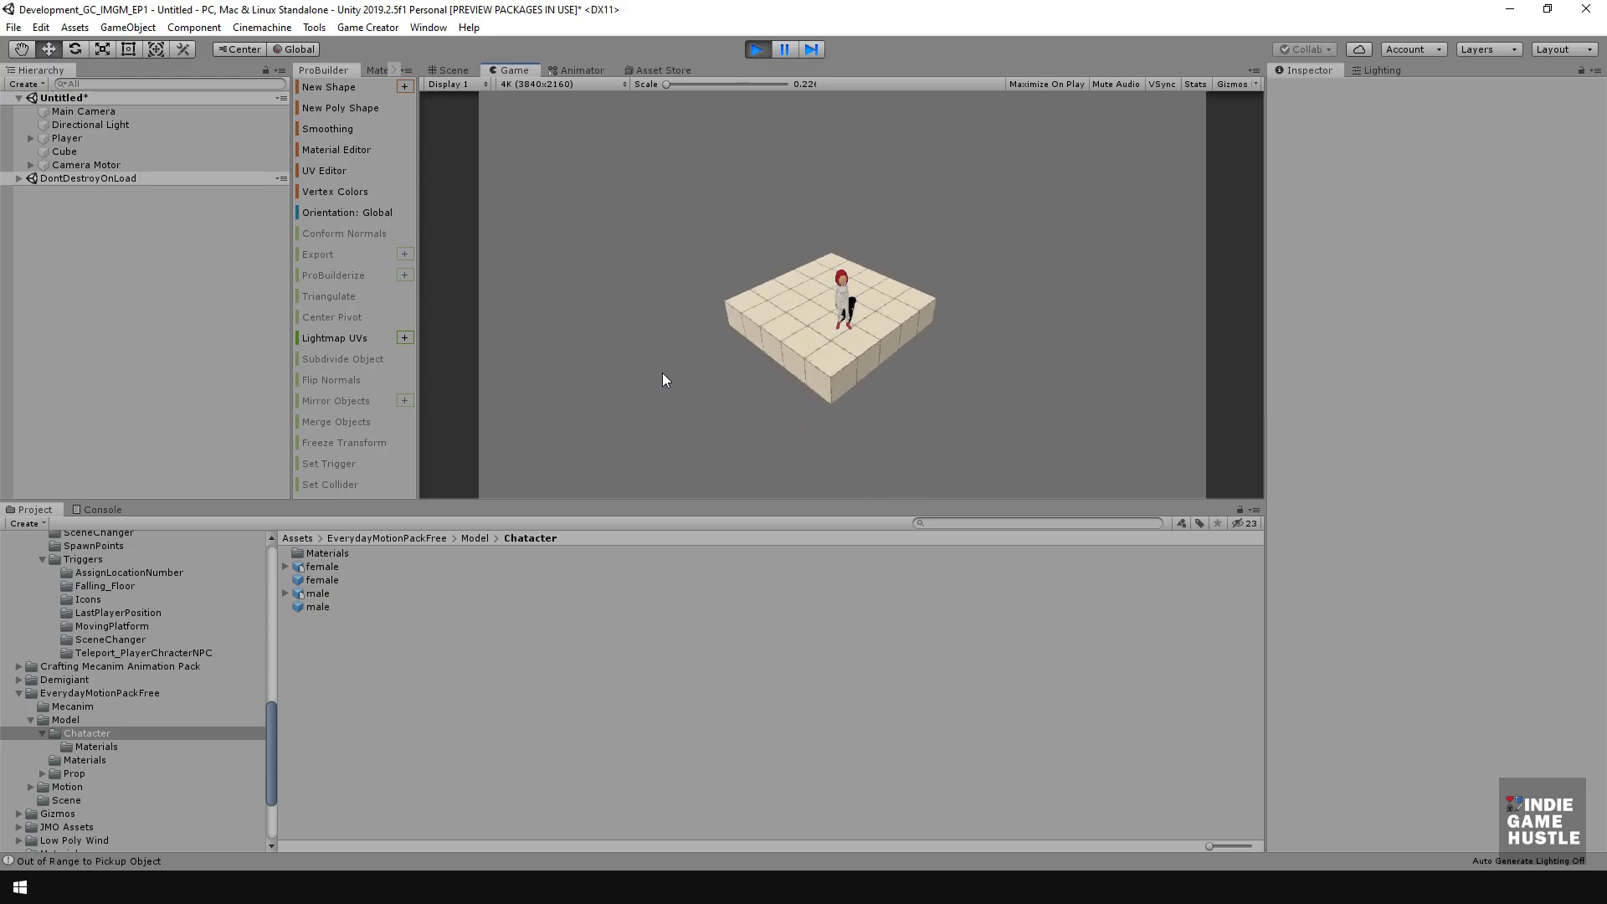
key(a)
key(w)
key(d)
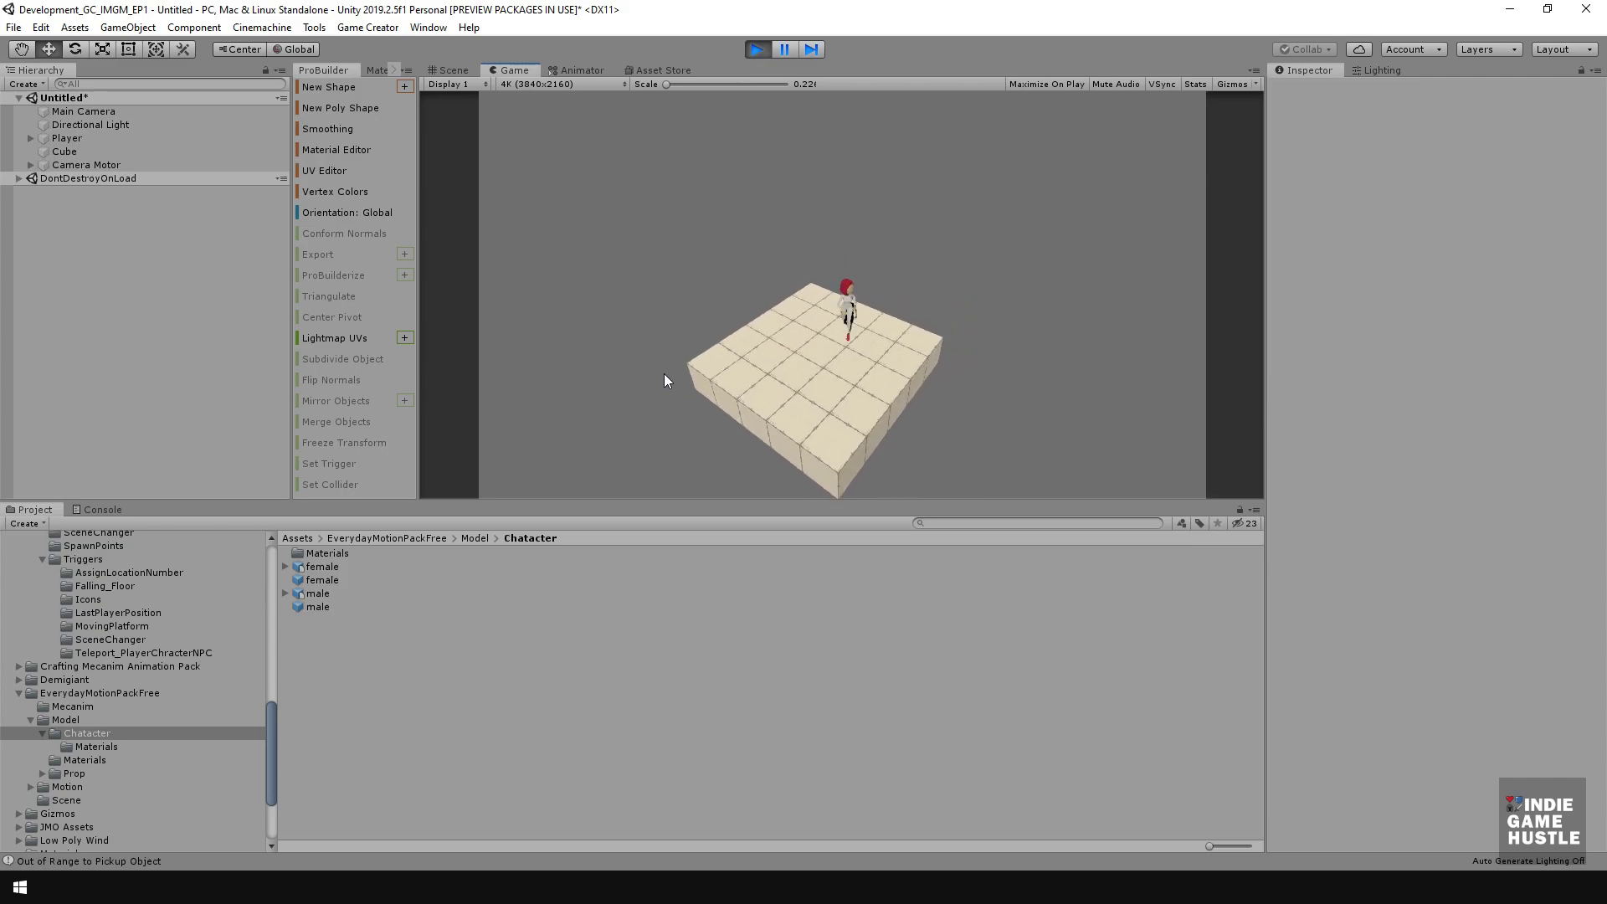
key(s)
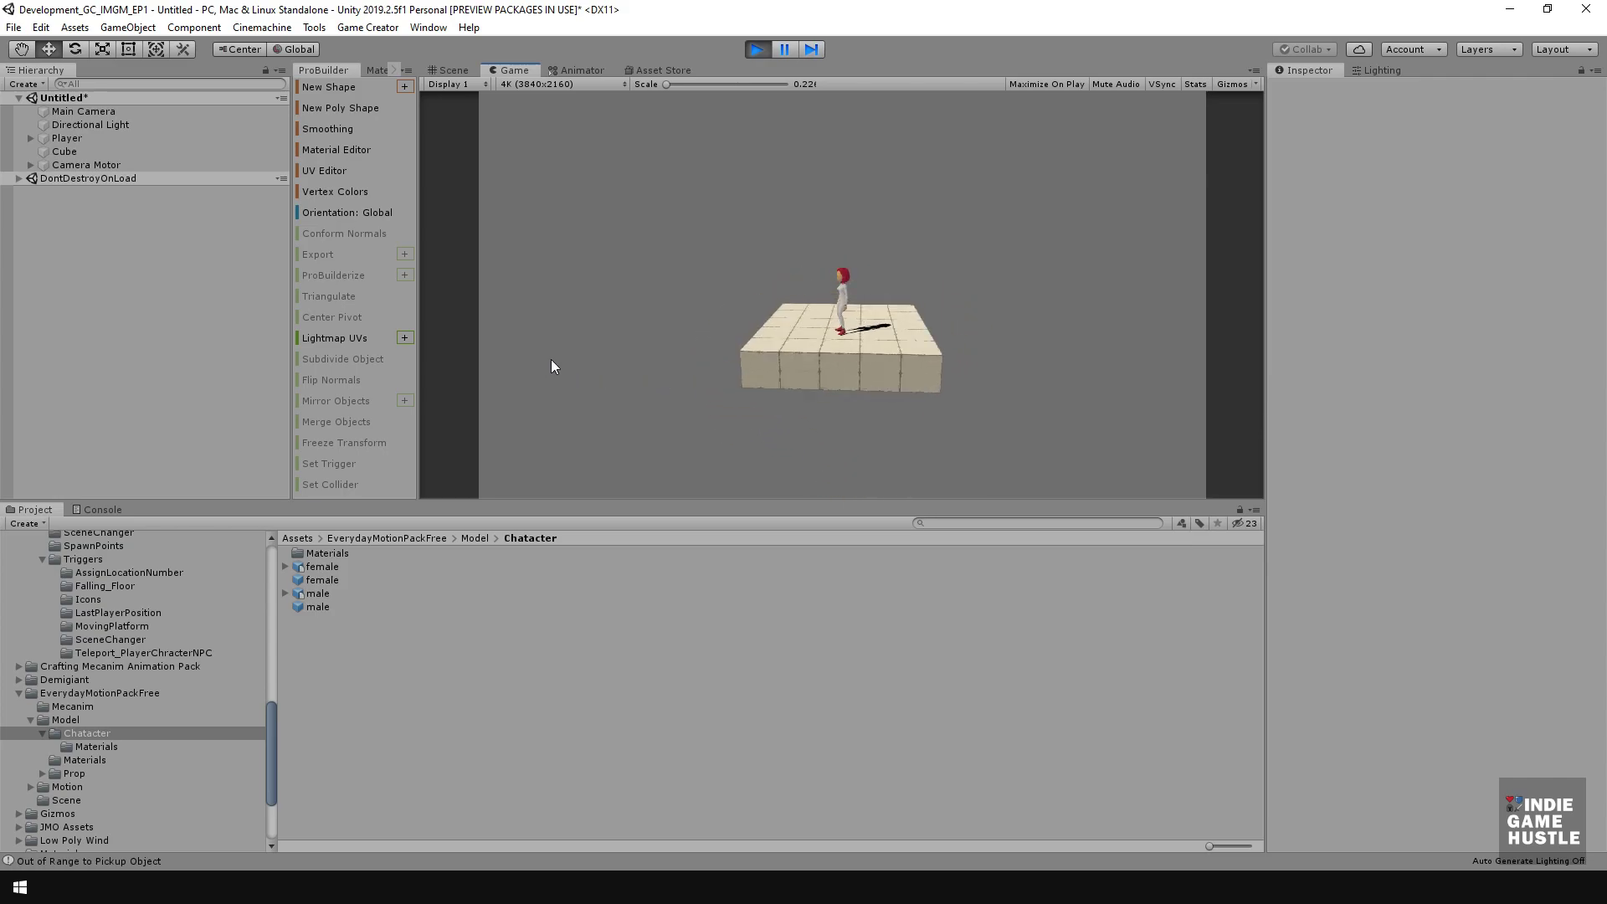
key(s)
key(d)
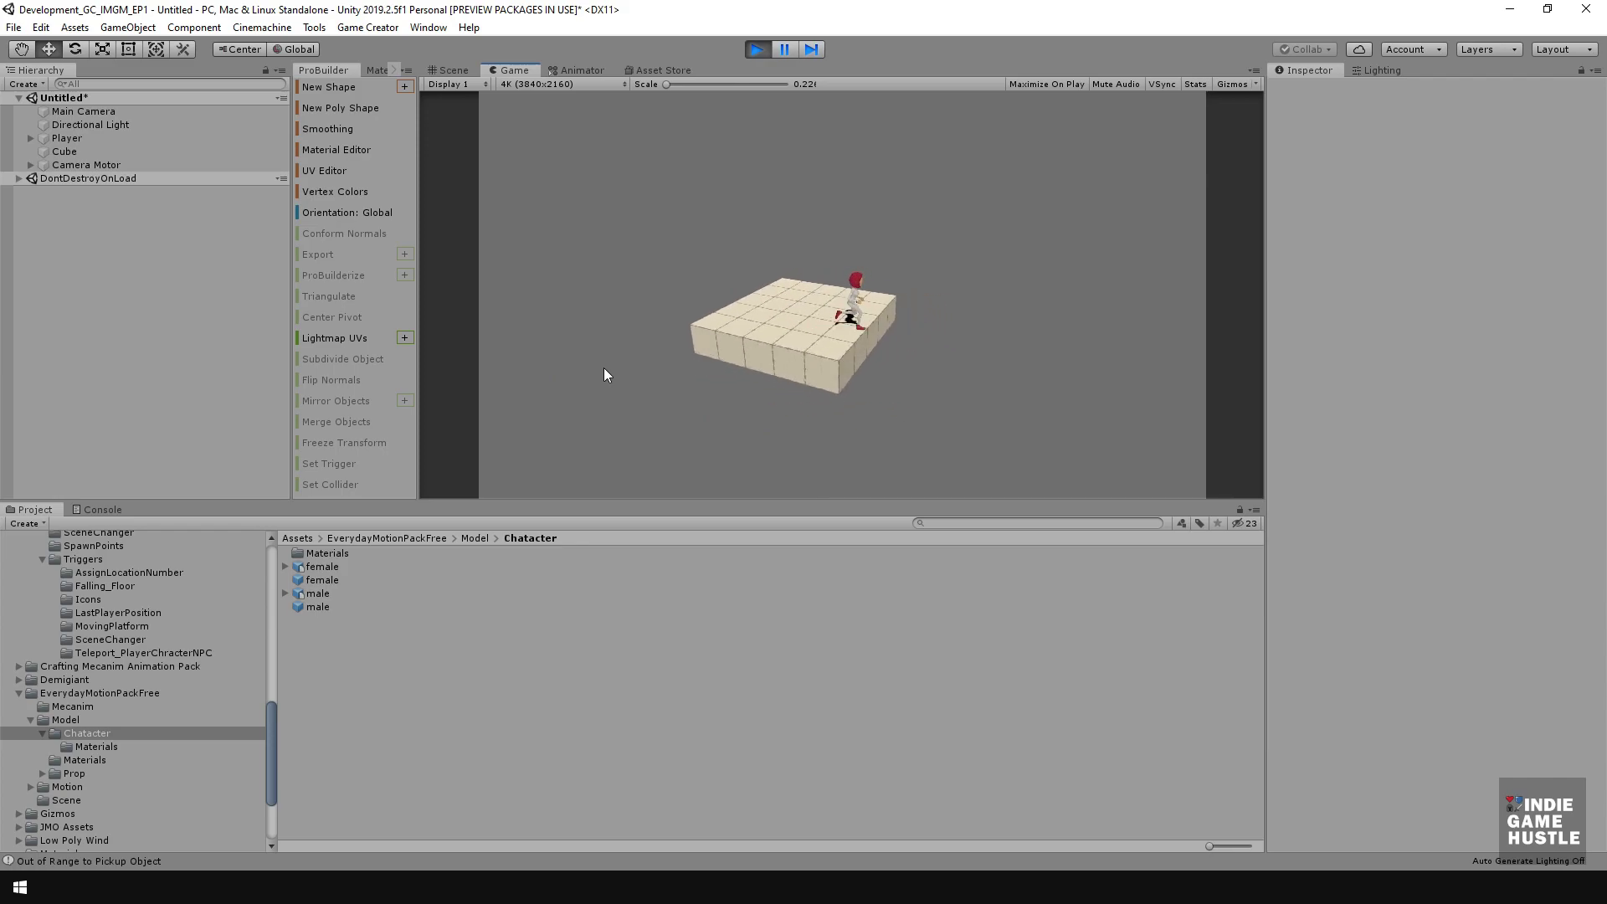
key(w)
key(a)
key(s)
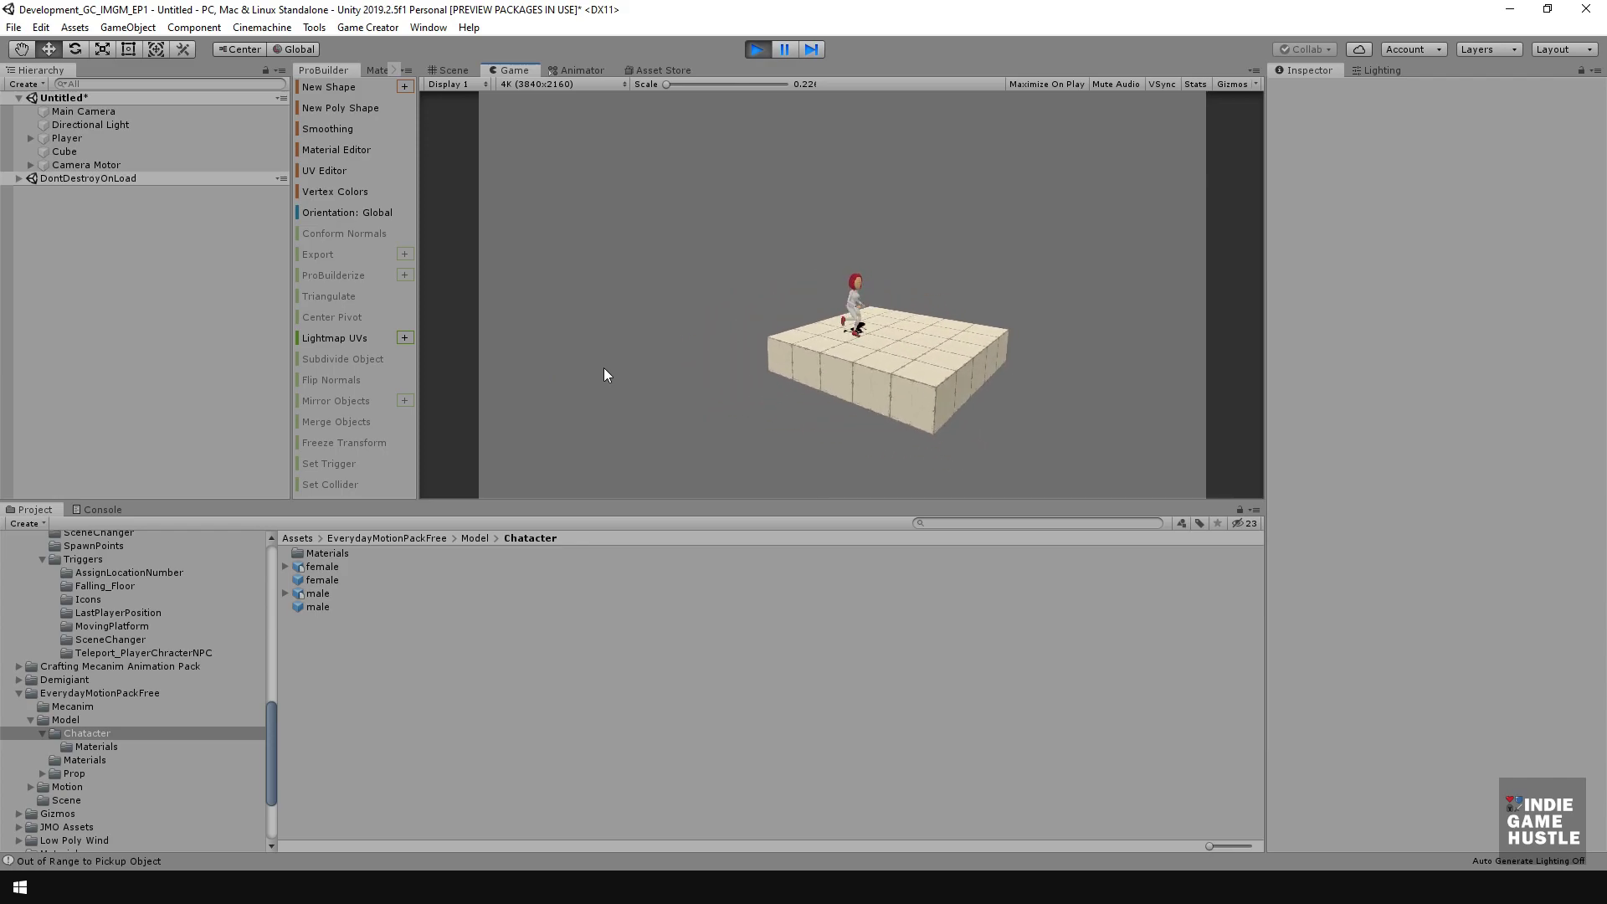
key(d)
key(w)
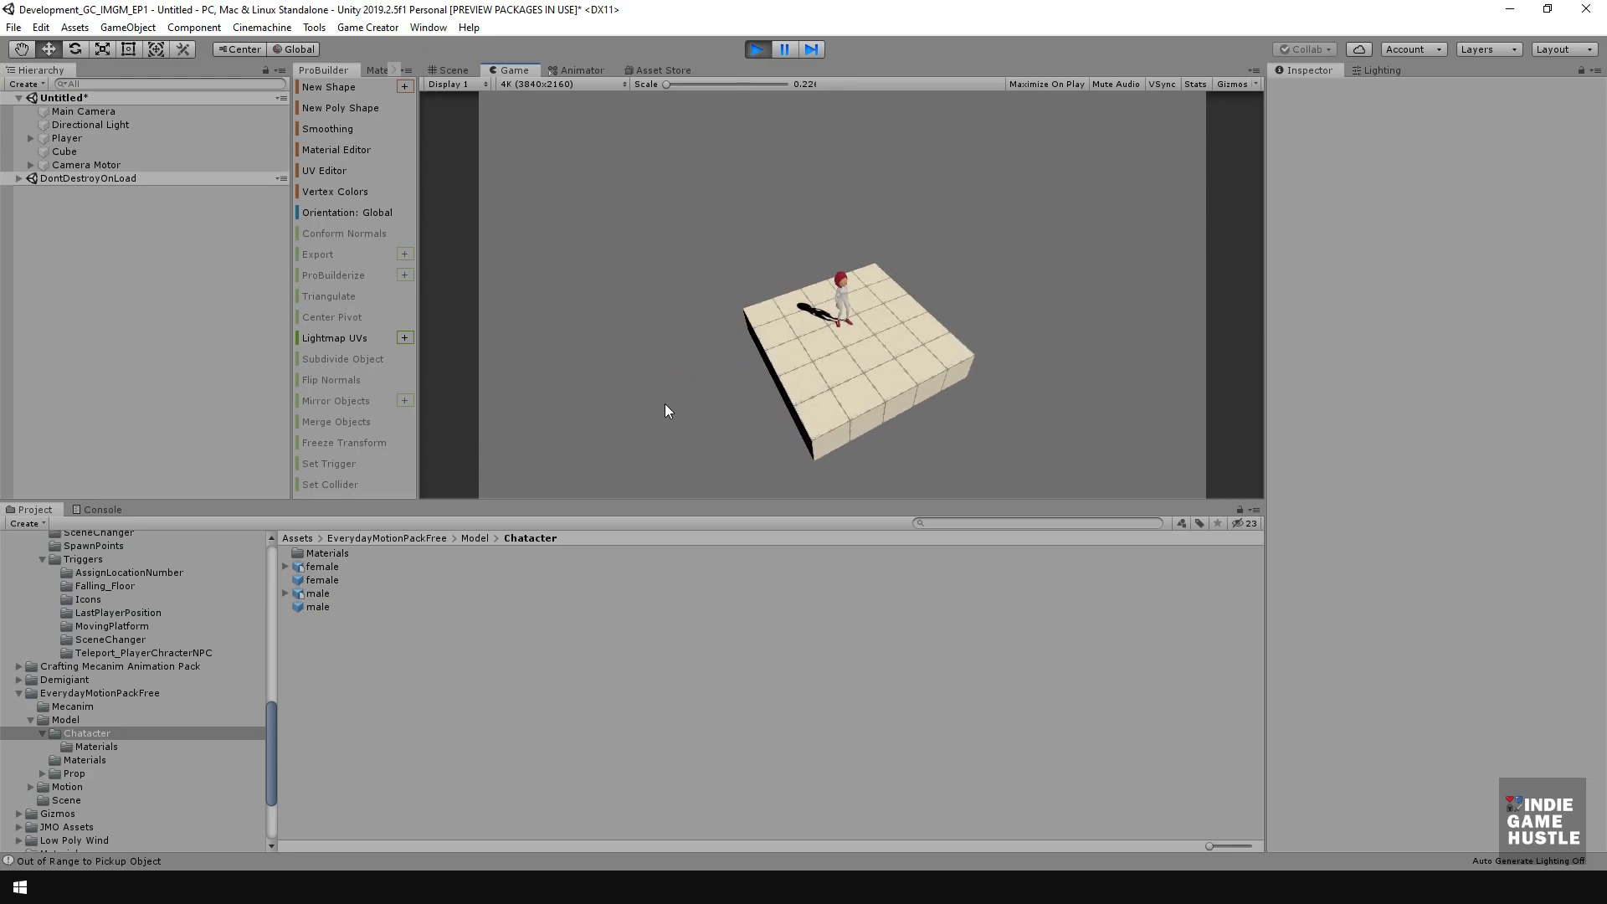